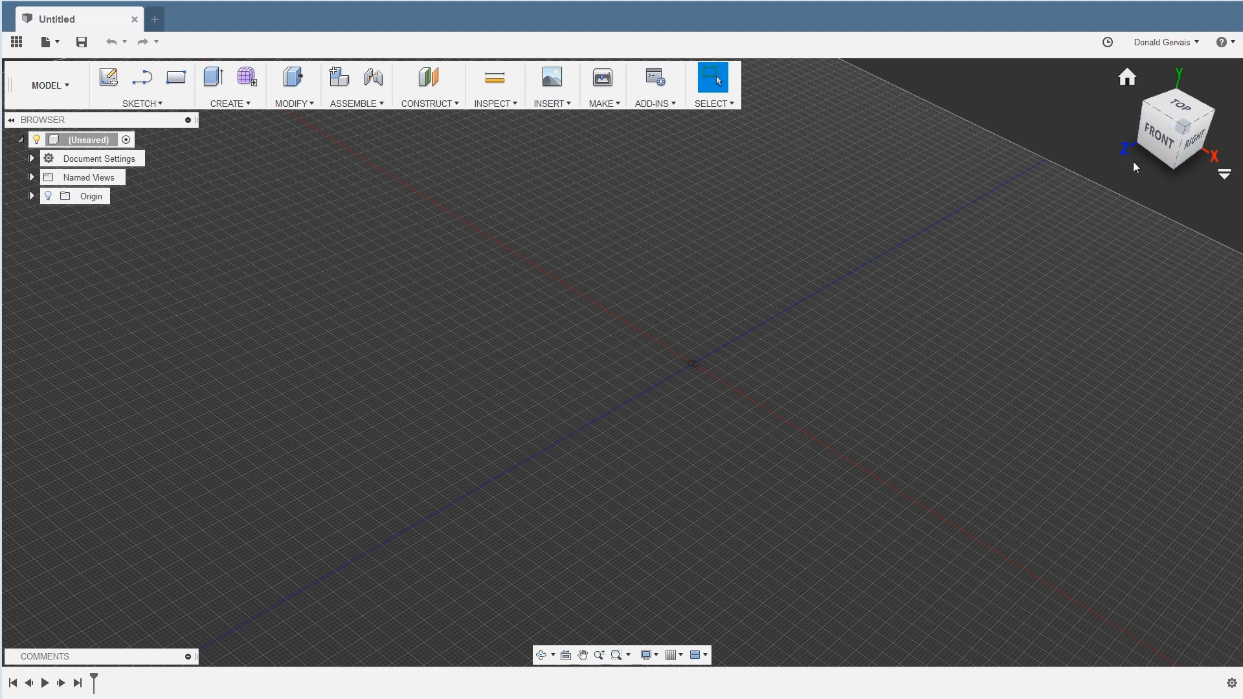
Look from the top and start a center diameter circle in a new sketch on the horizontal XZ origin plane.
left_click(1178, 108)
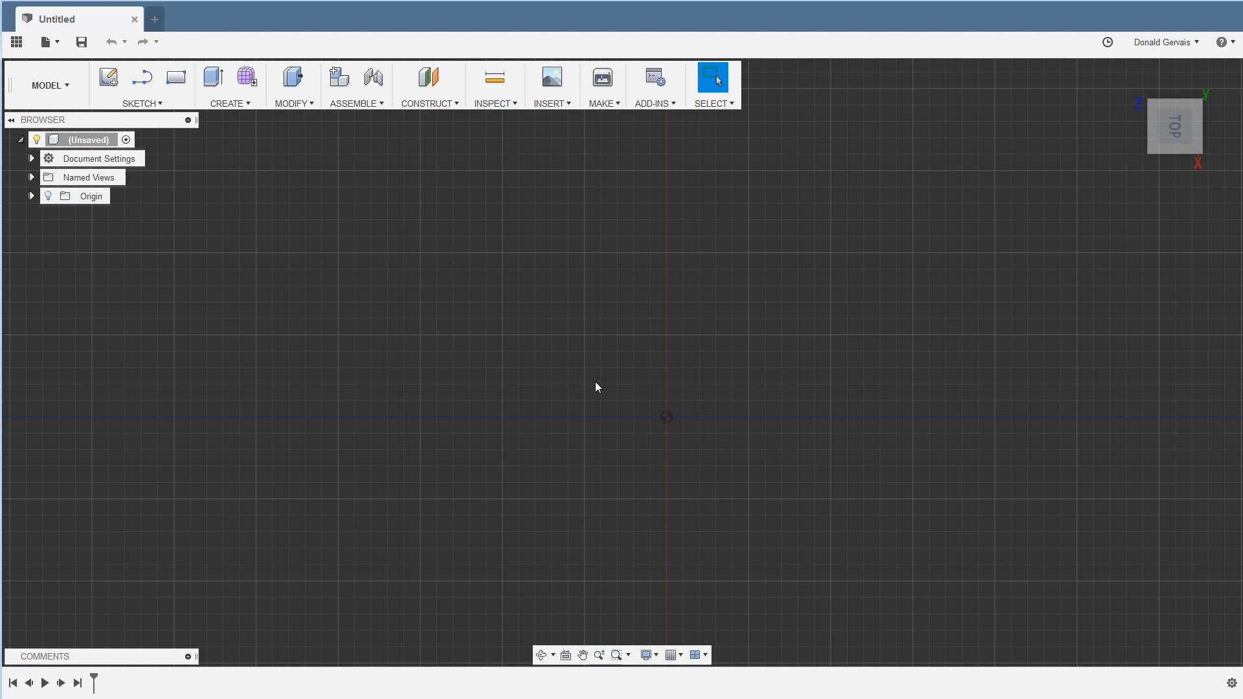
middle_click_drag(796, 442, 622, 382)
left_click(146, 107)
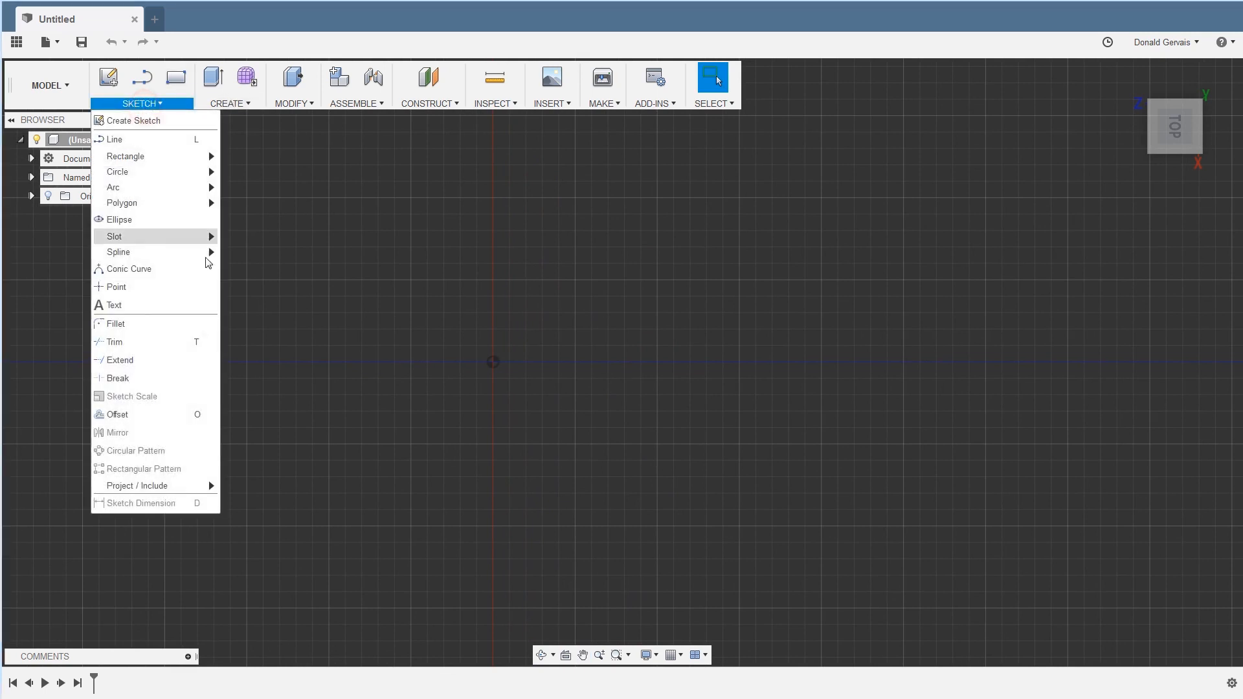
mouse_move(161, 174)
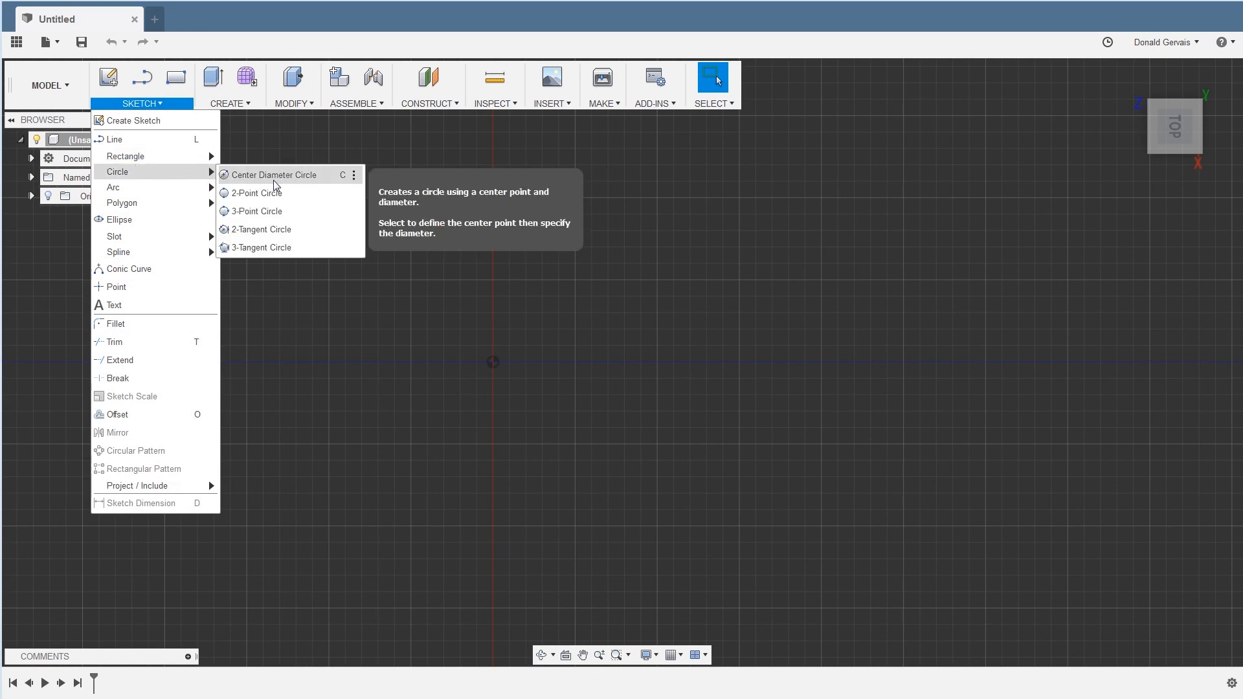
left_click(279, 176)
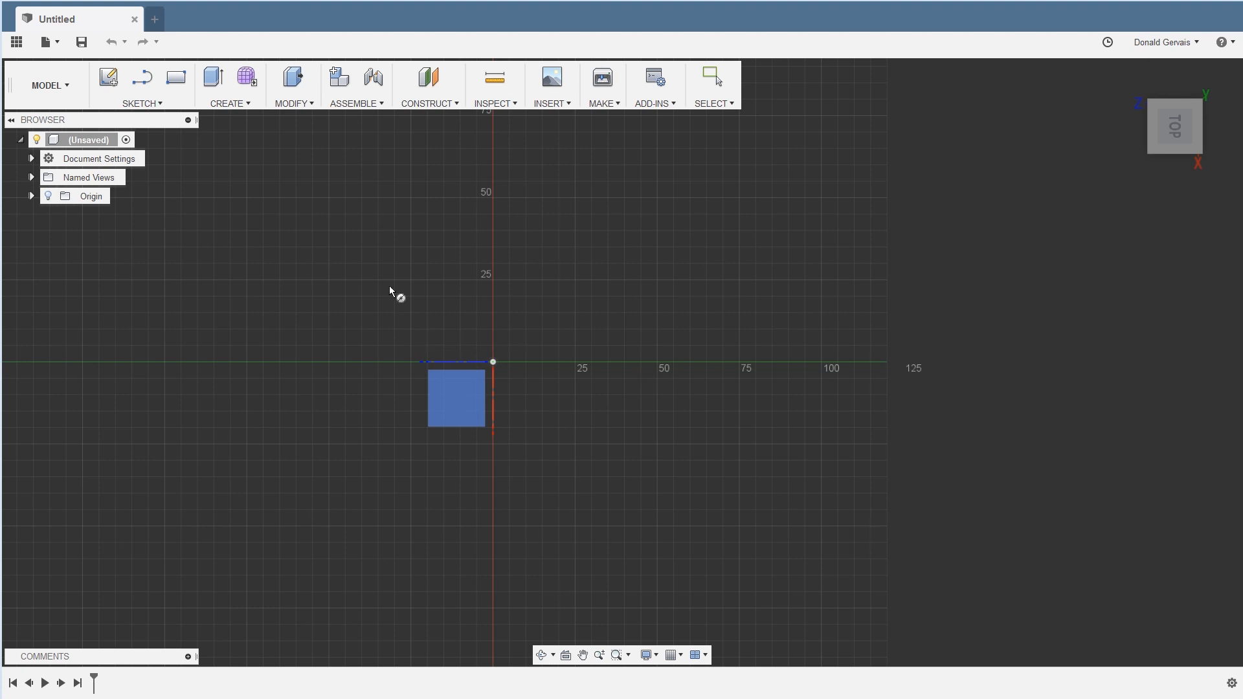
left_click(448, 401)
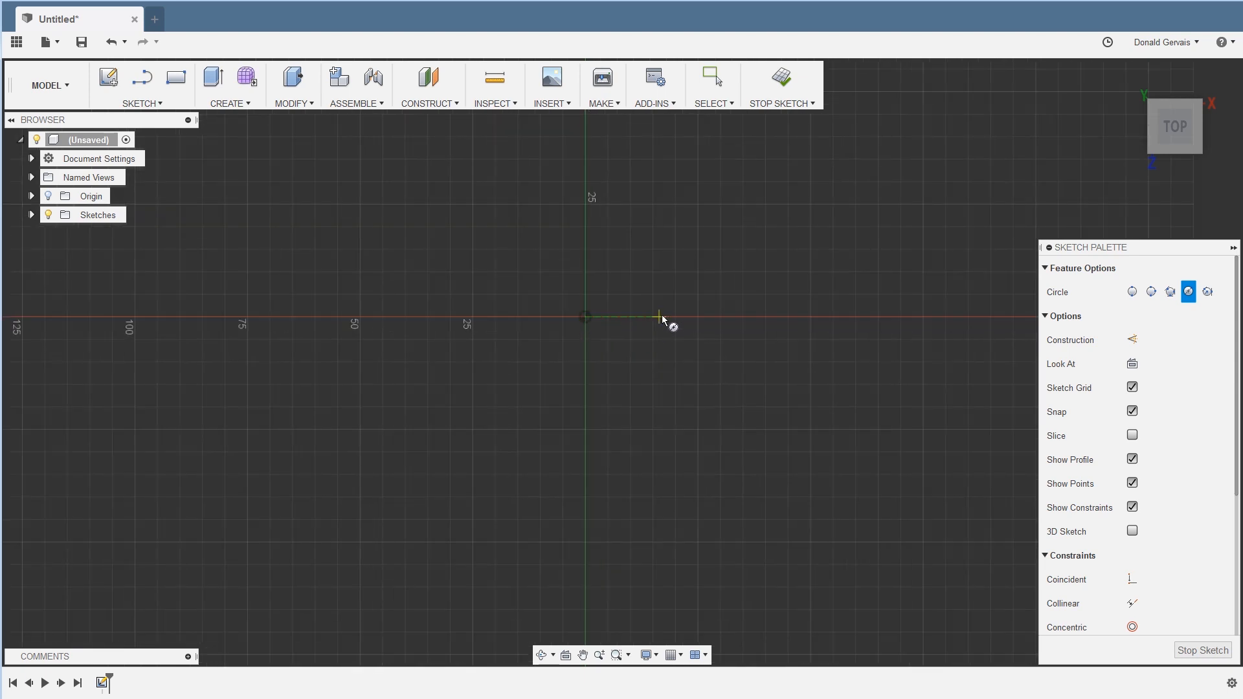
Draw a circle 25 mm in diameter centred on the origin.
scroll(666, 324, "up", 3)
middle_click_drag(636, 336, 478, 428)
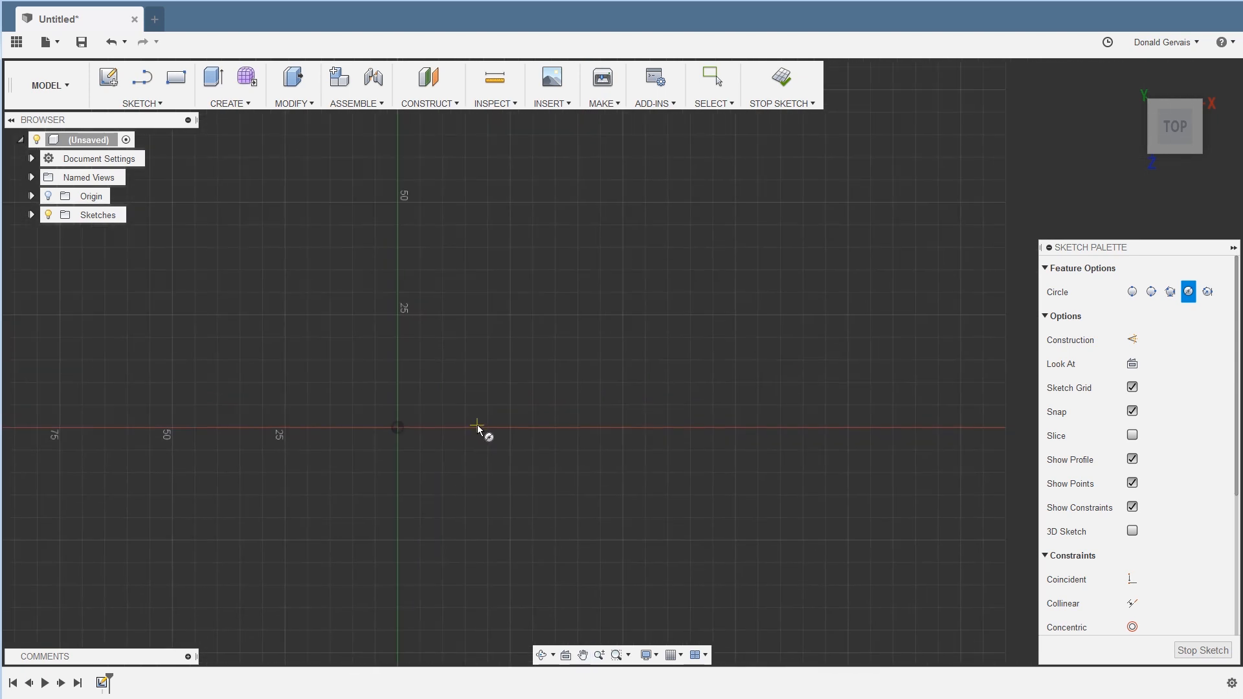
left_click(397, 429)
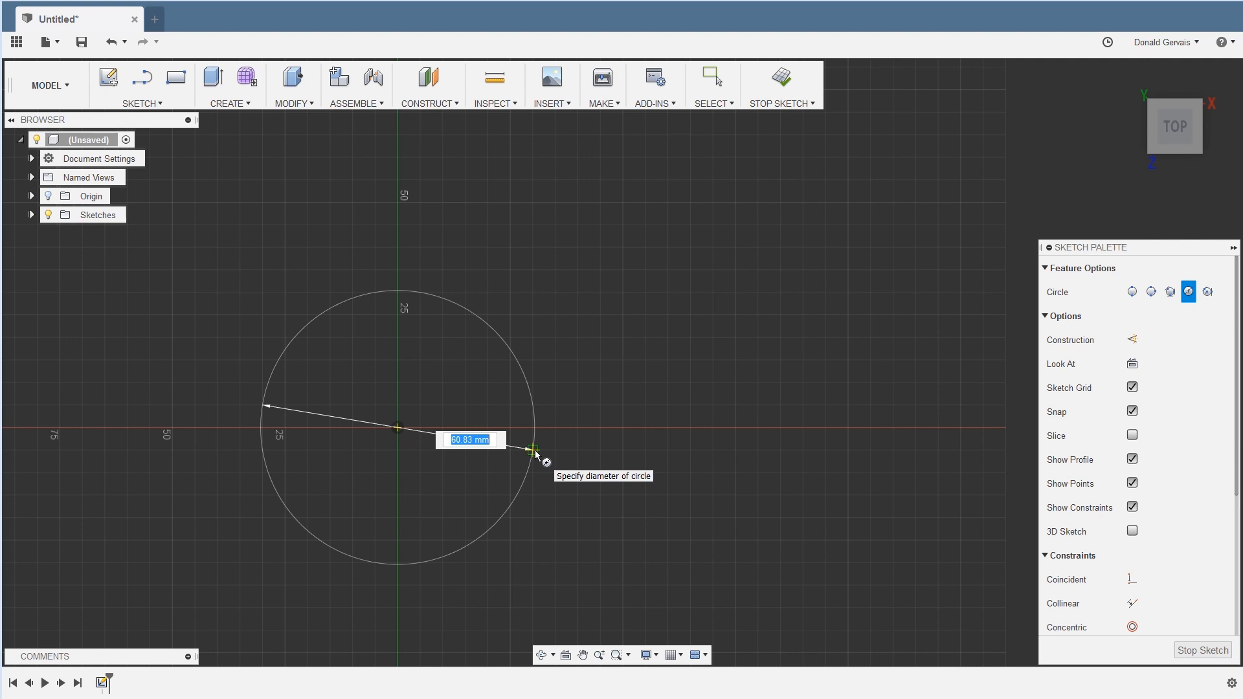
type("25")
key("Tab")
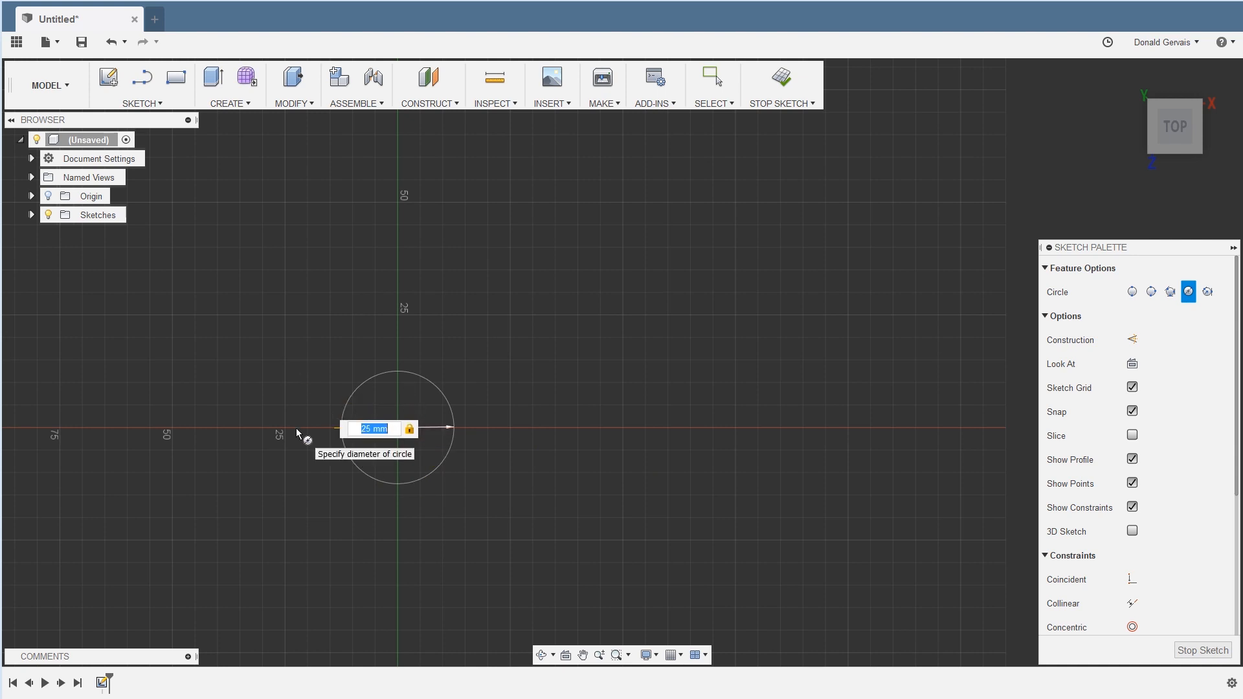
scroll(298, 438, "up", 3)
scroll(353, 467, "up", 2)
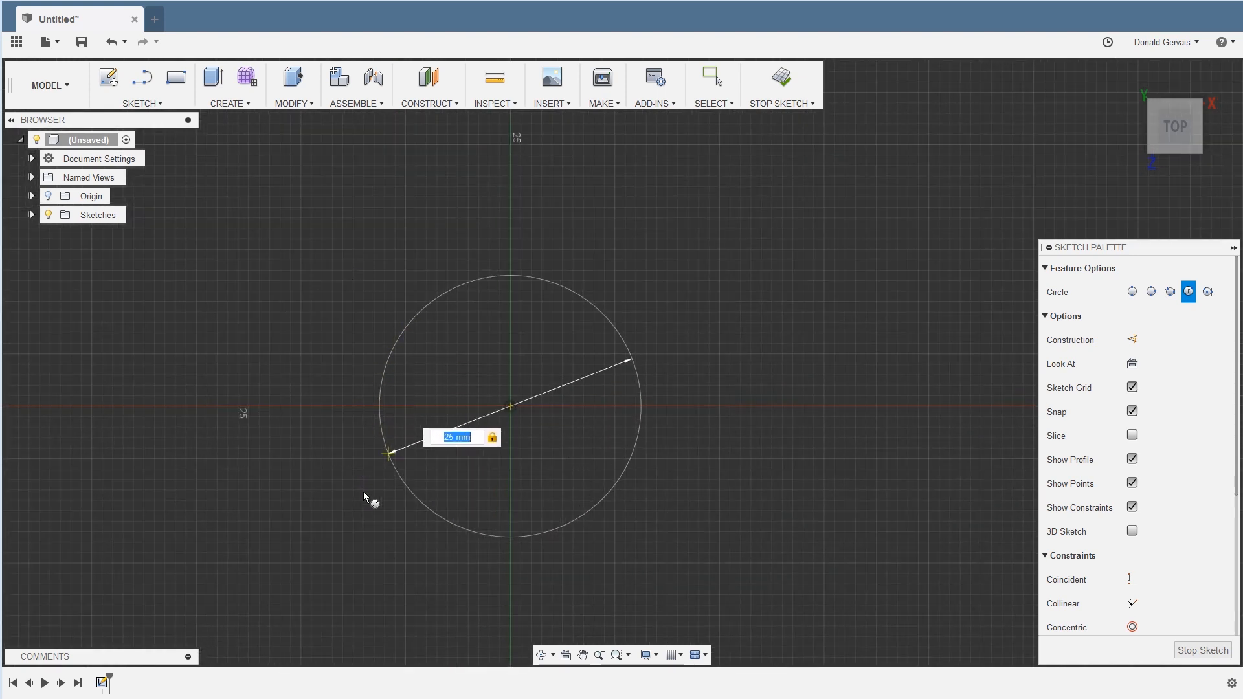
left_click(408, 466)
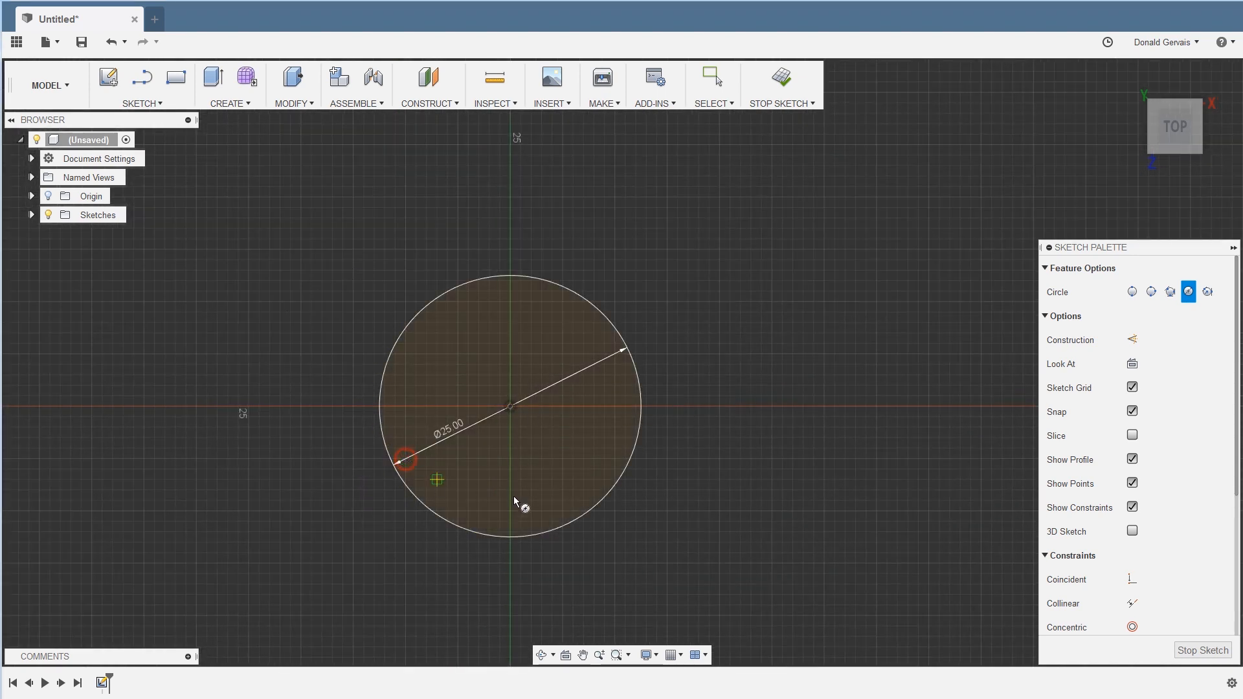
Draw a second circle 25 mm in diameter centred on the red axis, about 24 mm to the right of the origin.
scroll(660, 477, "up", 2)
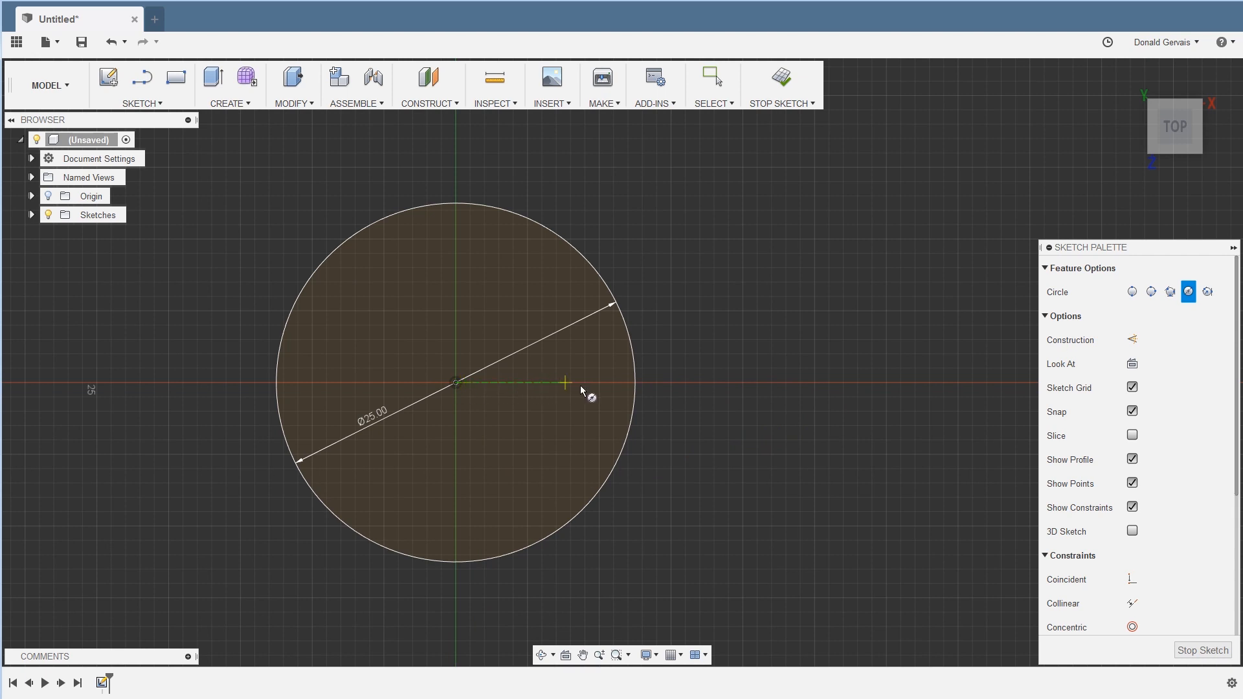
left_click(801, 385)
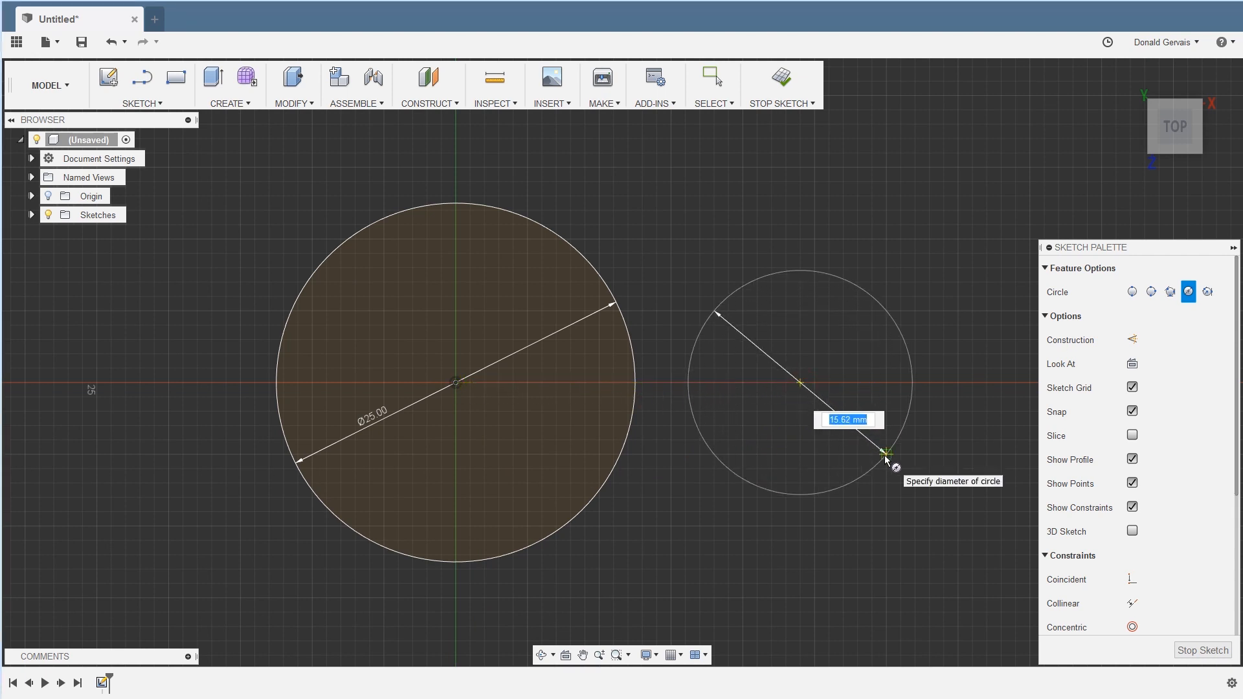
type("25")
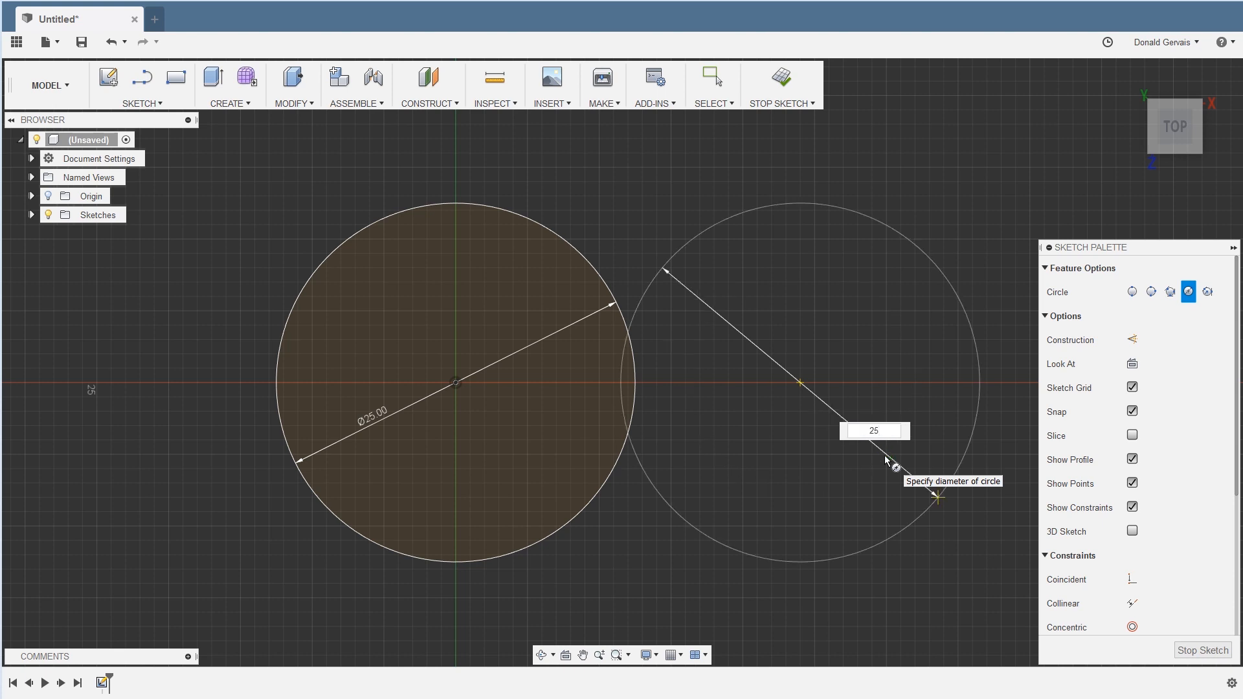
key("Tab")
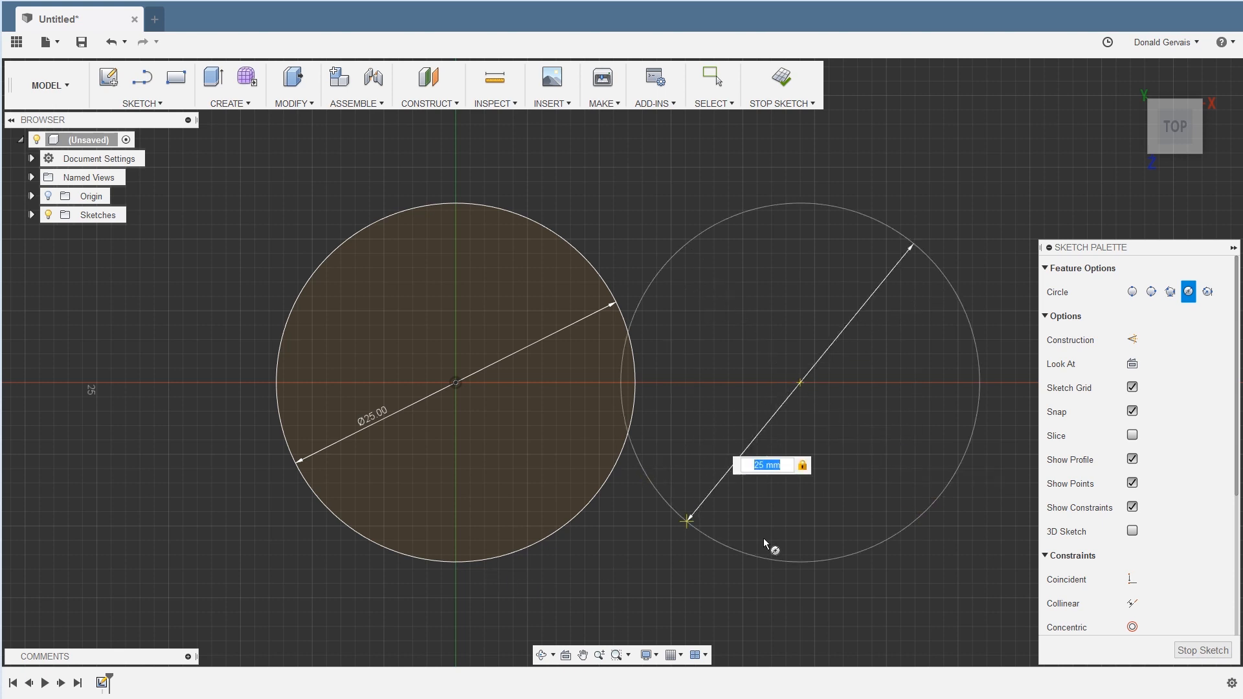
left_click(940, 285)
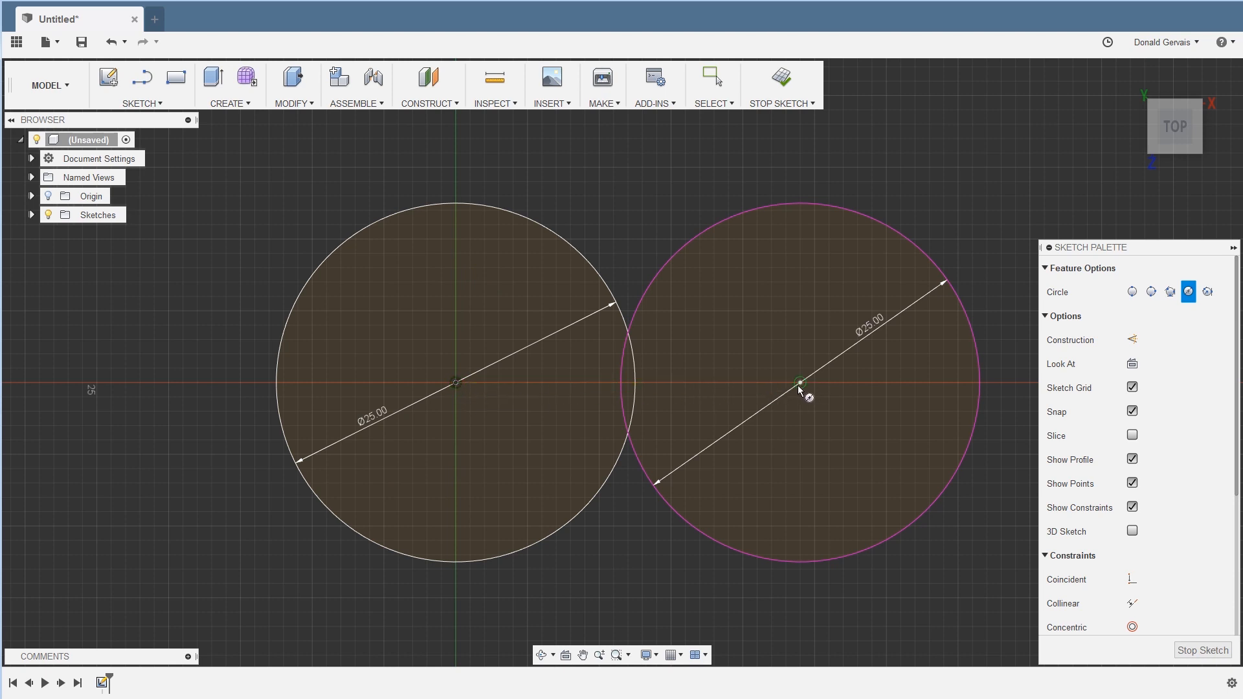
Dimension the distance between the two circle centres and set it to 45 mm.
left_click(137, 104)
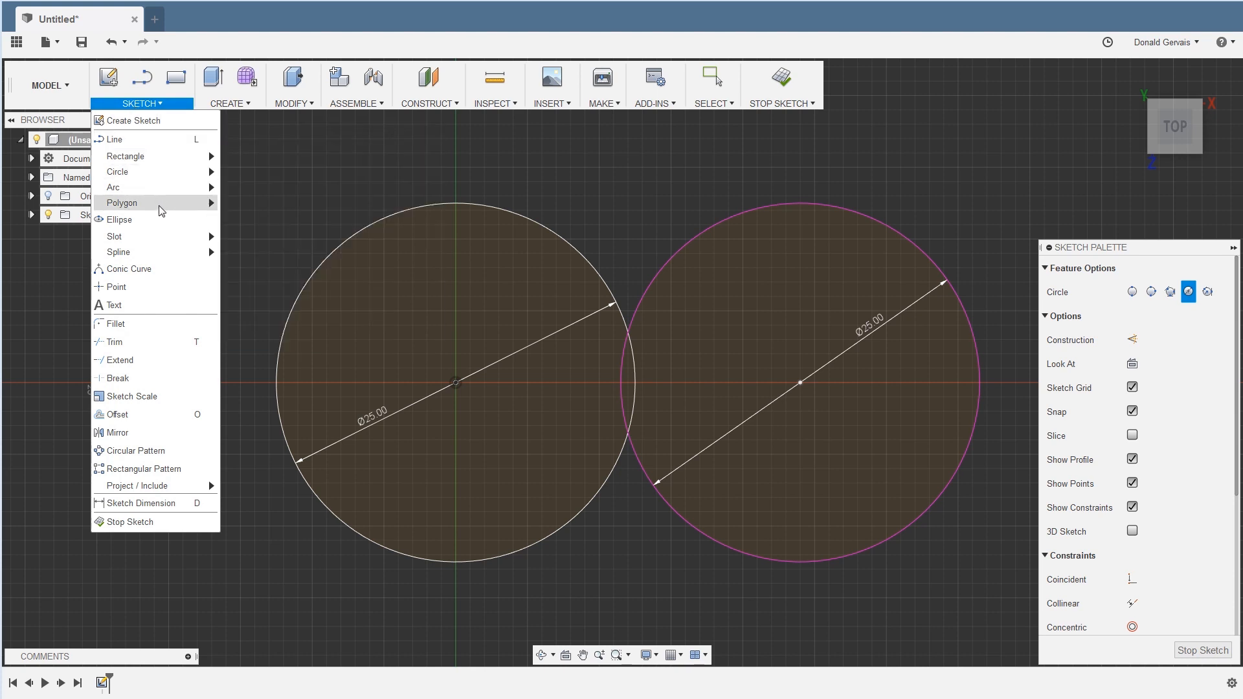
left_click(162, 504)
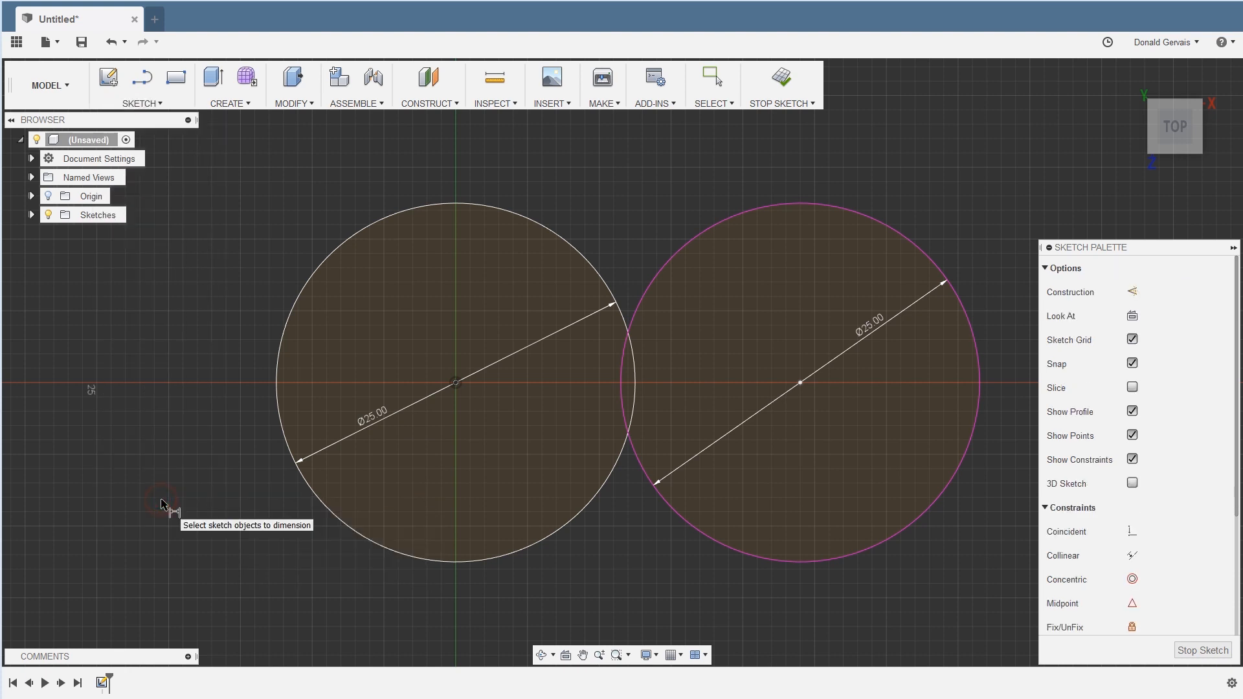
left_click(456, 383)
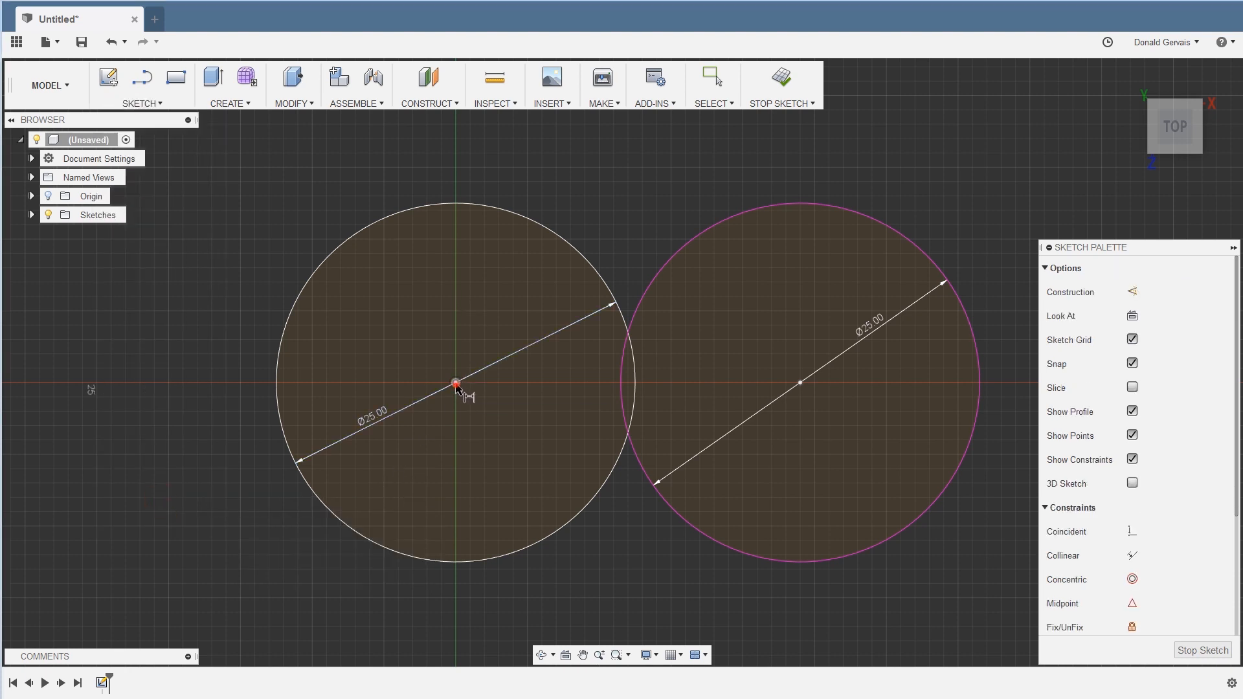
left_click(800, 383)
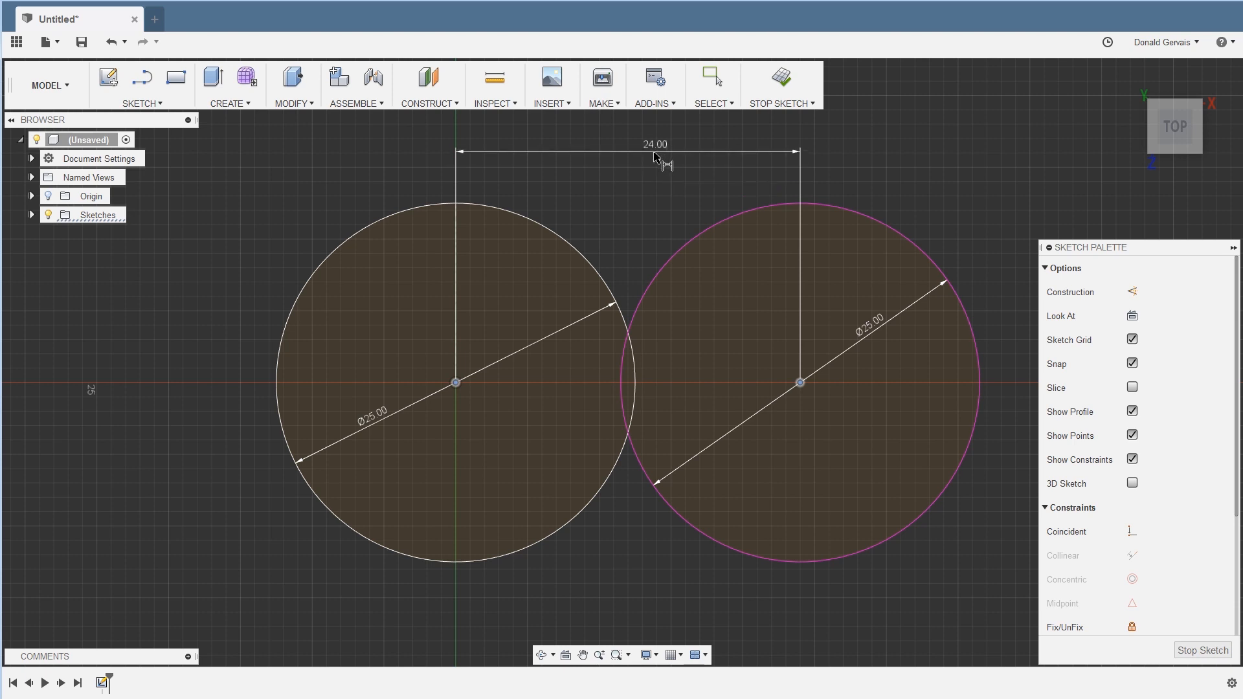
left_click(647, 163)
type("45")
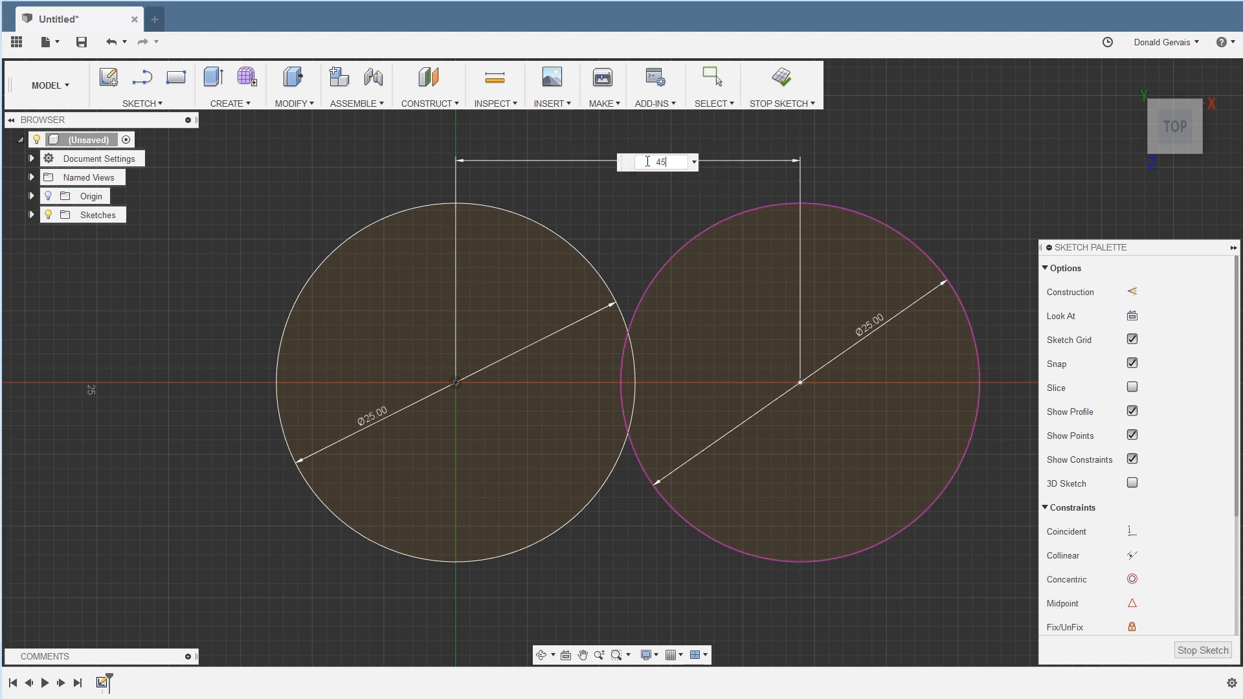
key("Return")
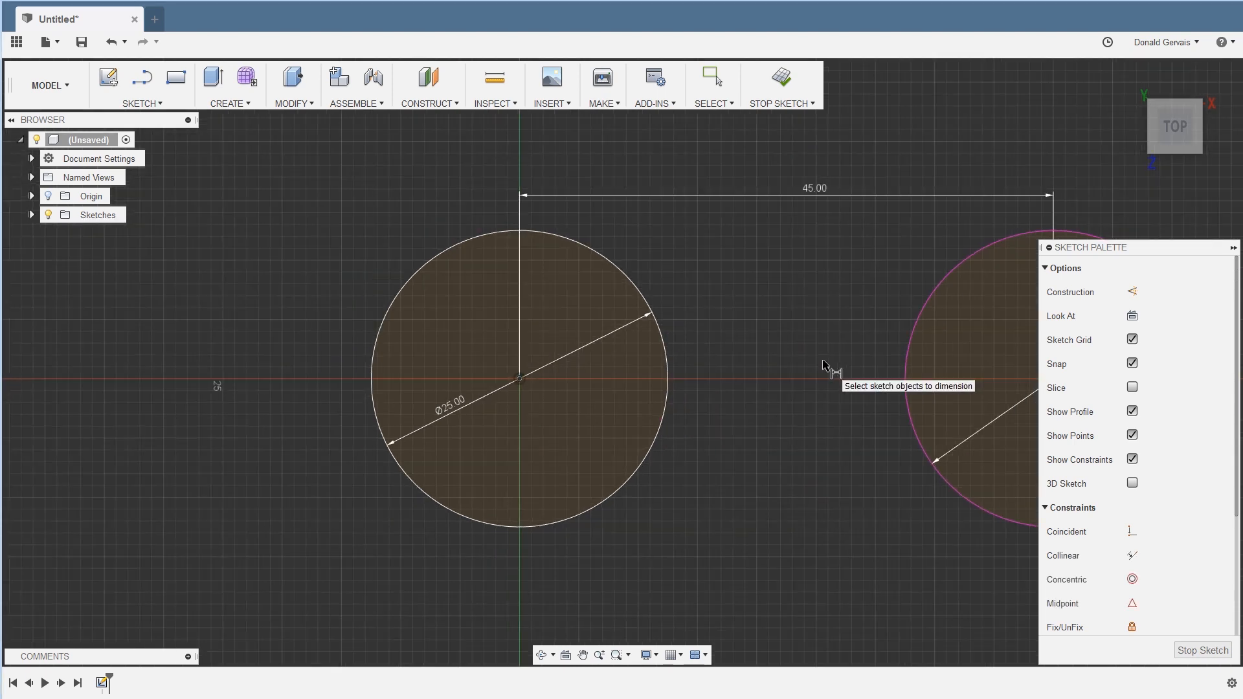
Draw a horizontal line joining the topmost points of the two circles.
middle_click_drag(821, 365, 602, 385)
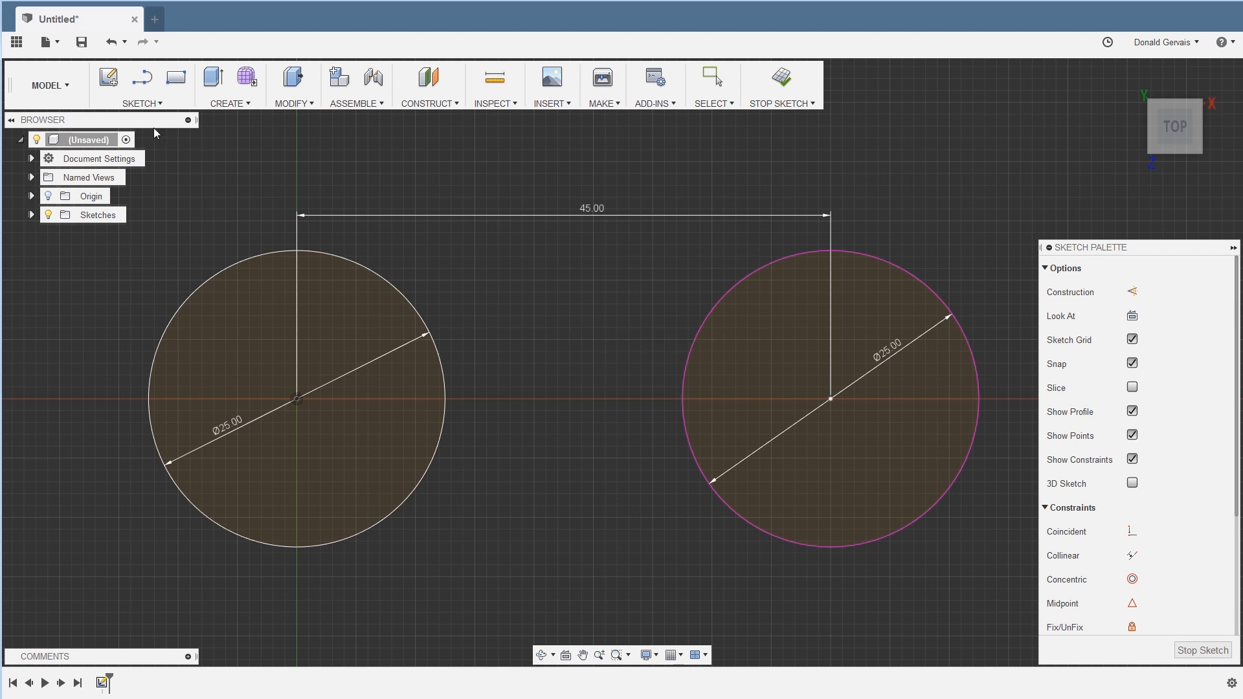
left_click(141, 105)
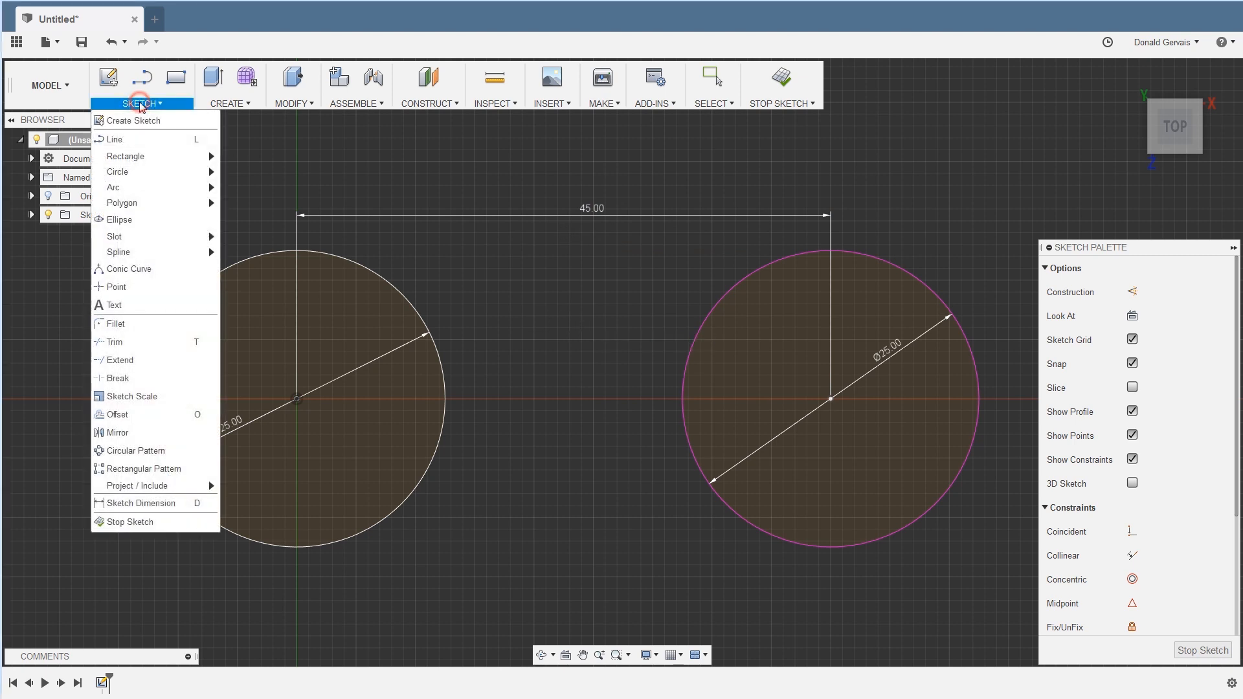
left_click(142, 140)
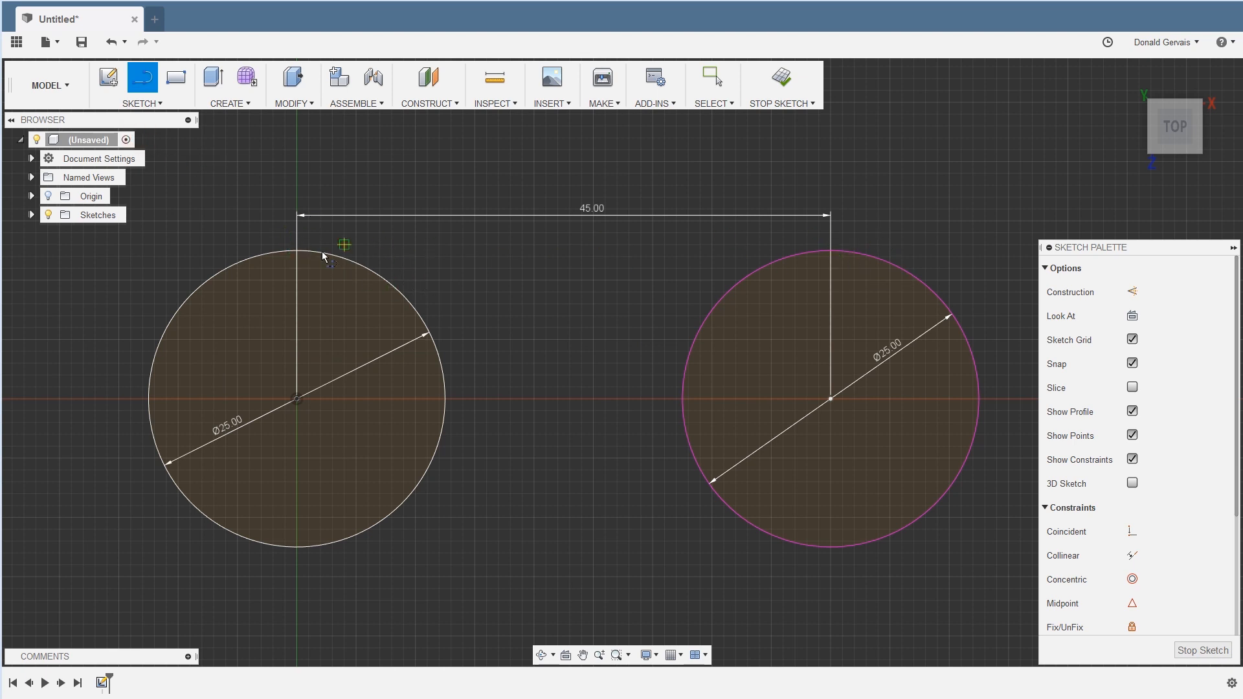
scroll(292, 273, "up", 3)
scroll(291, 273, "up", 2)
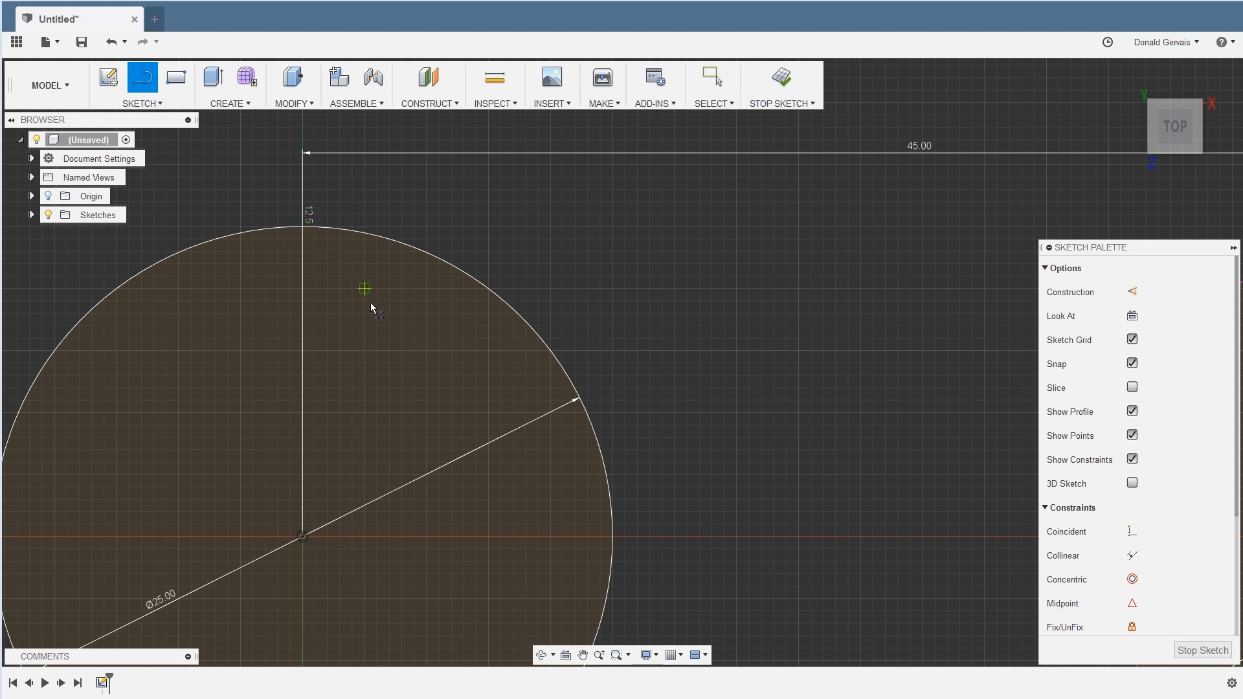
left_click(302, 537)
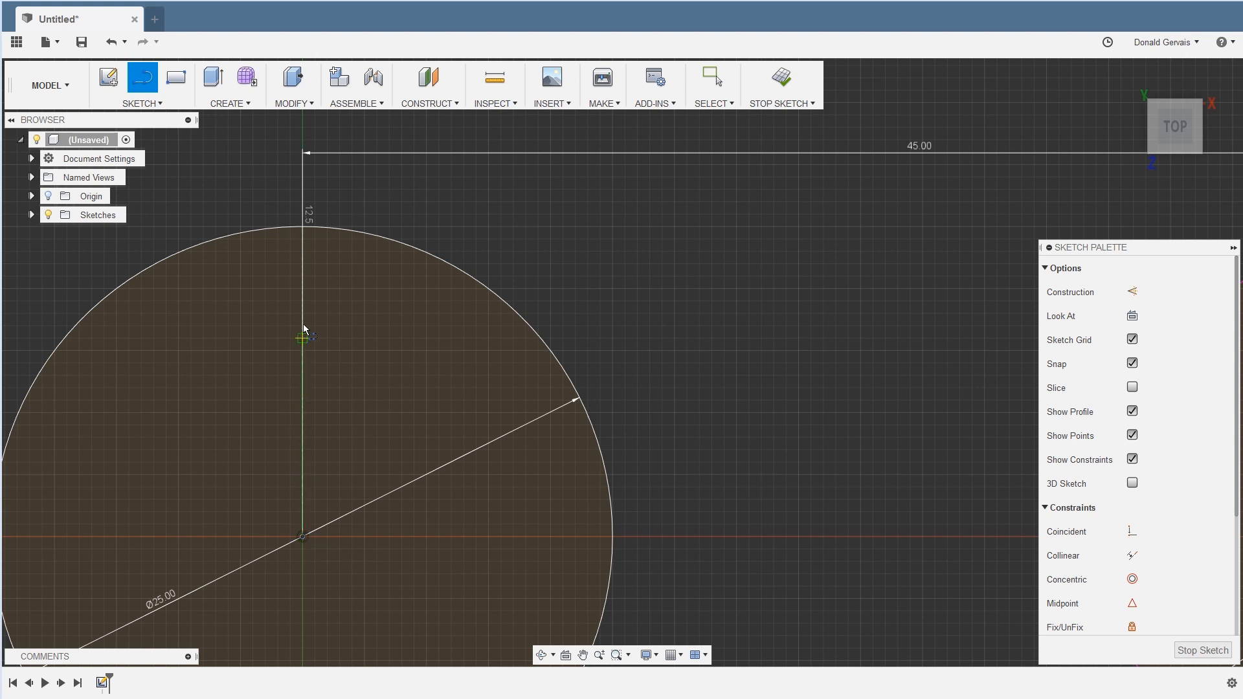
left_click(306, 228)
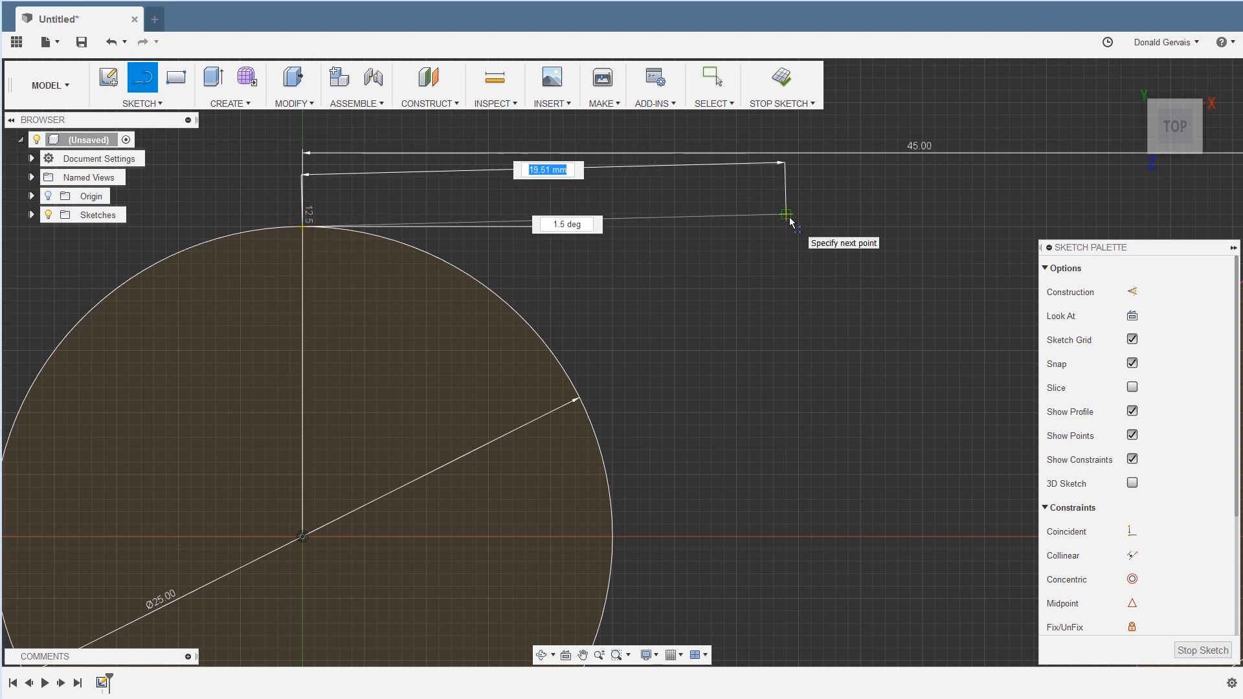
scroll(786, 219, "down", 2)
scroll(786, 218, "down", 3)
scroll(560, 240, "up", 2)
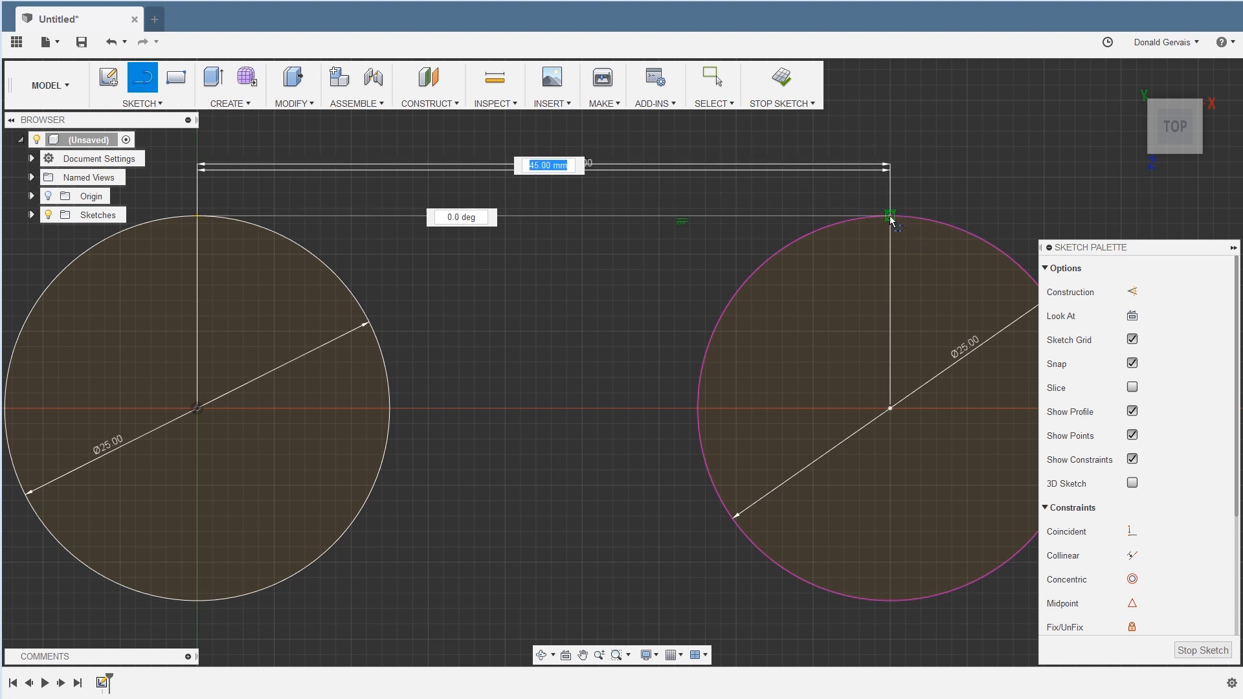
key("Return")
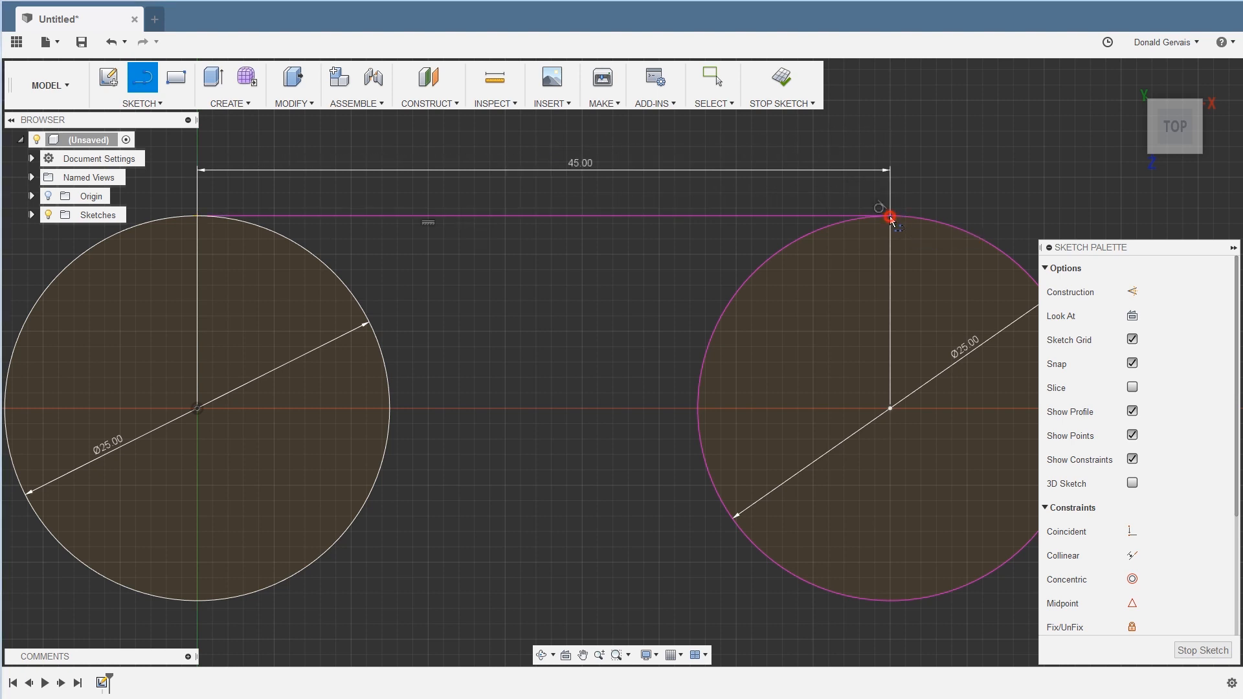
Draw a second line joining the lowest points of the two circles to close the shape between them.
left_click(199, 224)
left_click(890, 600)
left_click(198, 602)
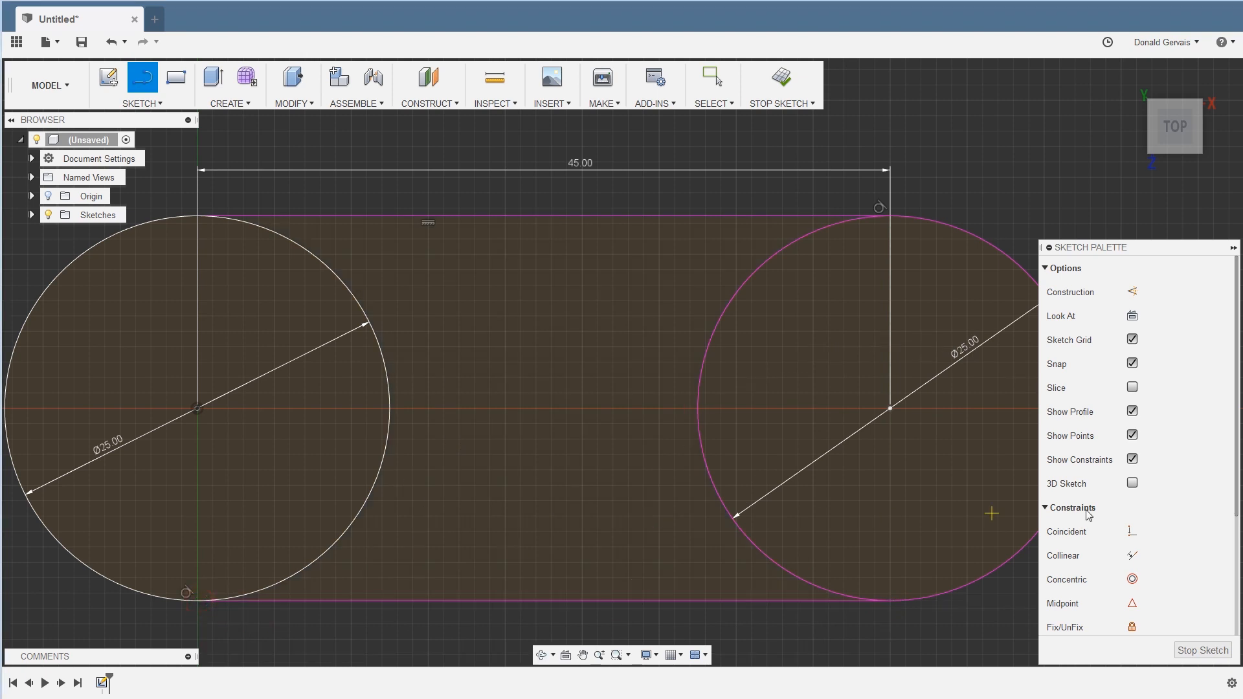
Extrude both circle profiles and the area between them 4 mm to one side as a new body.
scroll(610, 392, "down", 3)
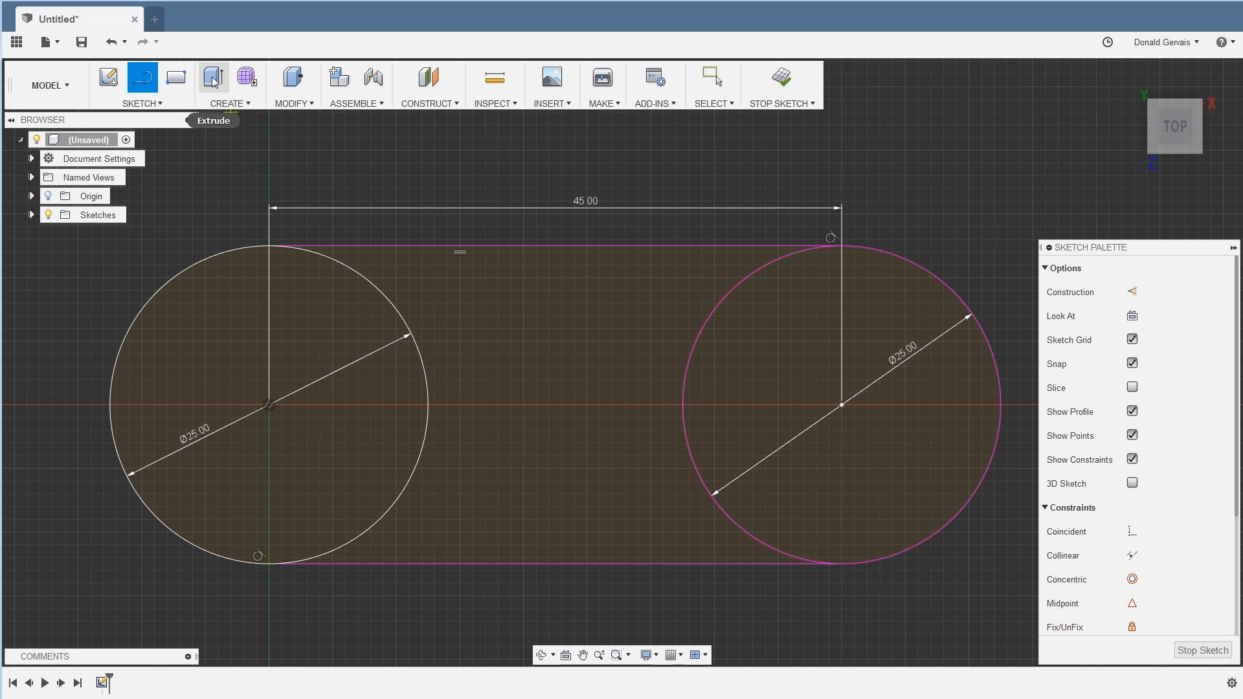
left_click(226, 105)
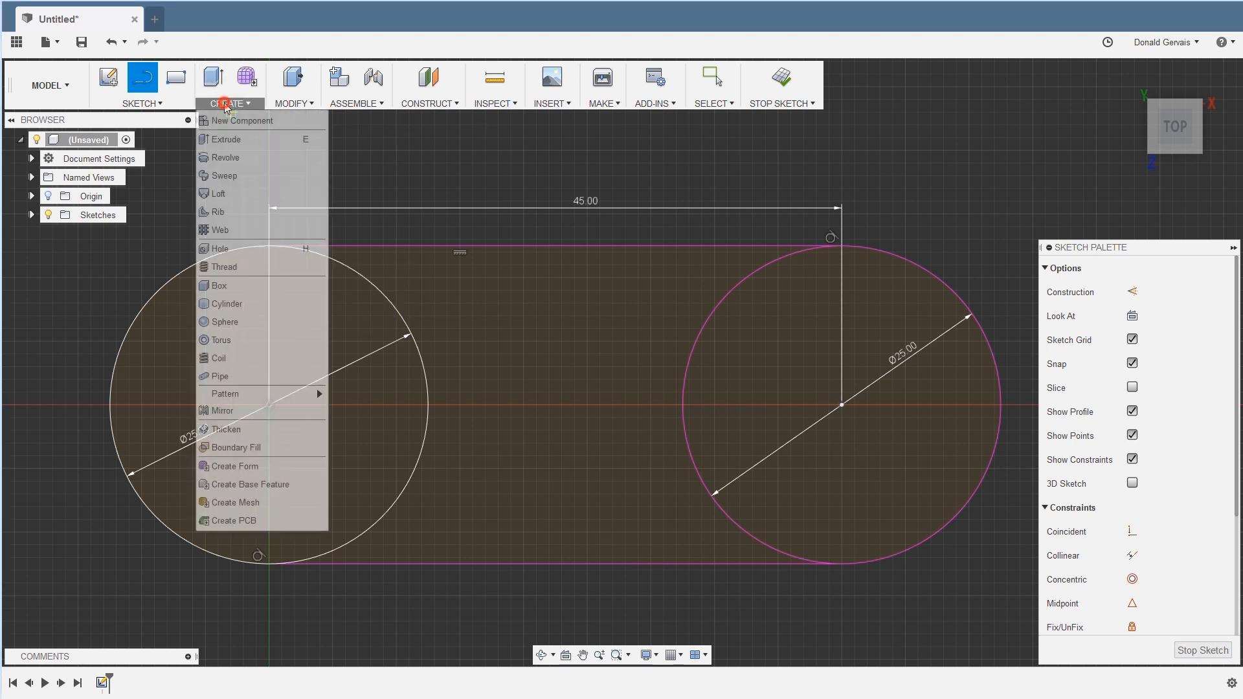
left_click(249, 142)
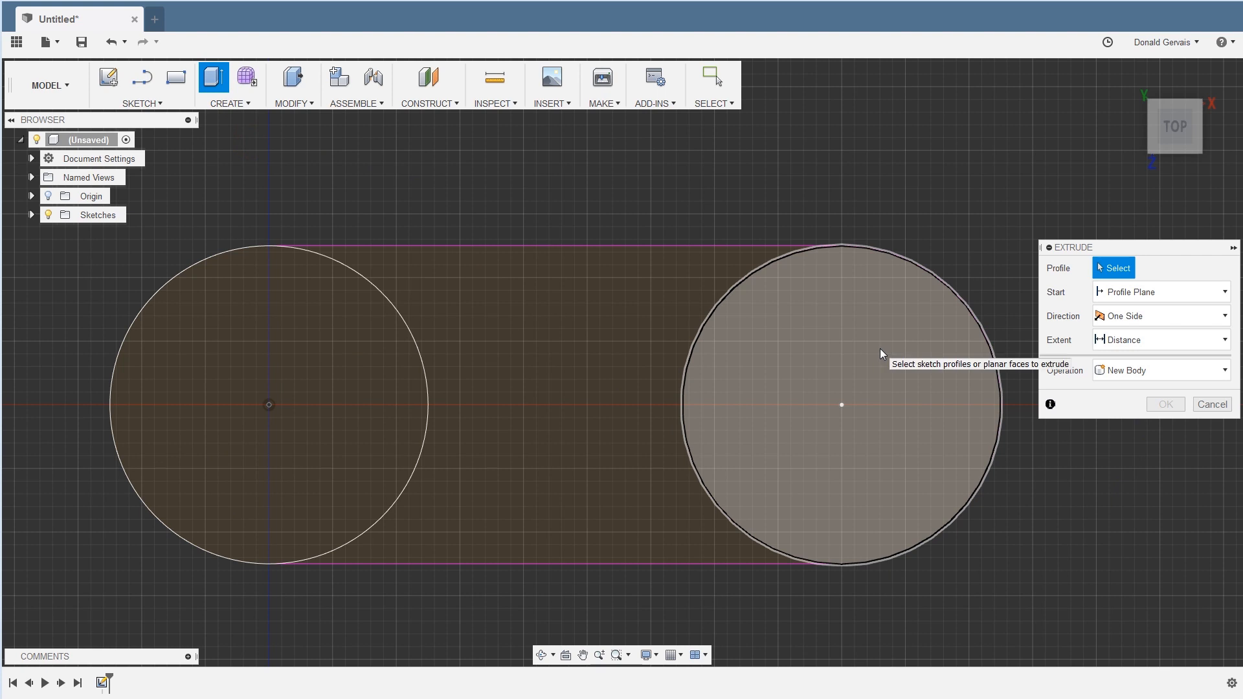
left_click(880, 348)
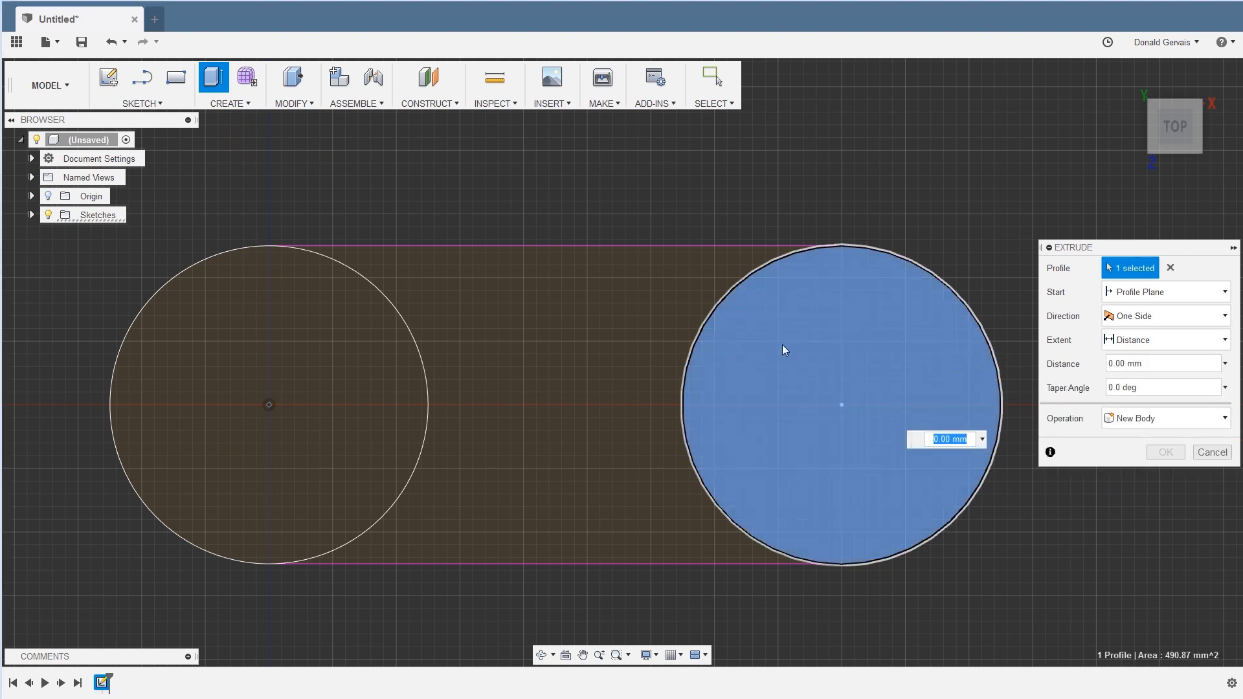
left_click(592, 308)
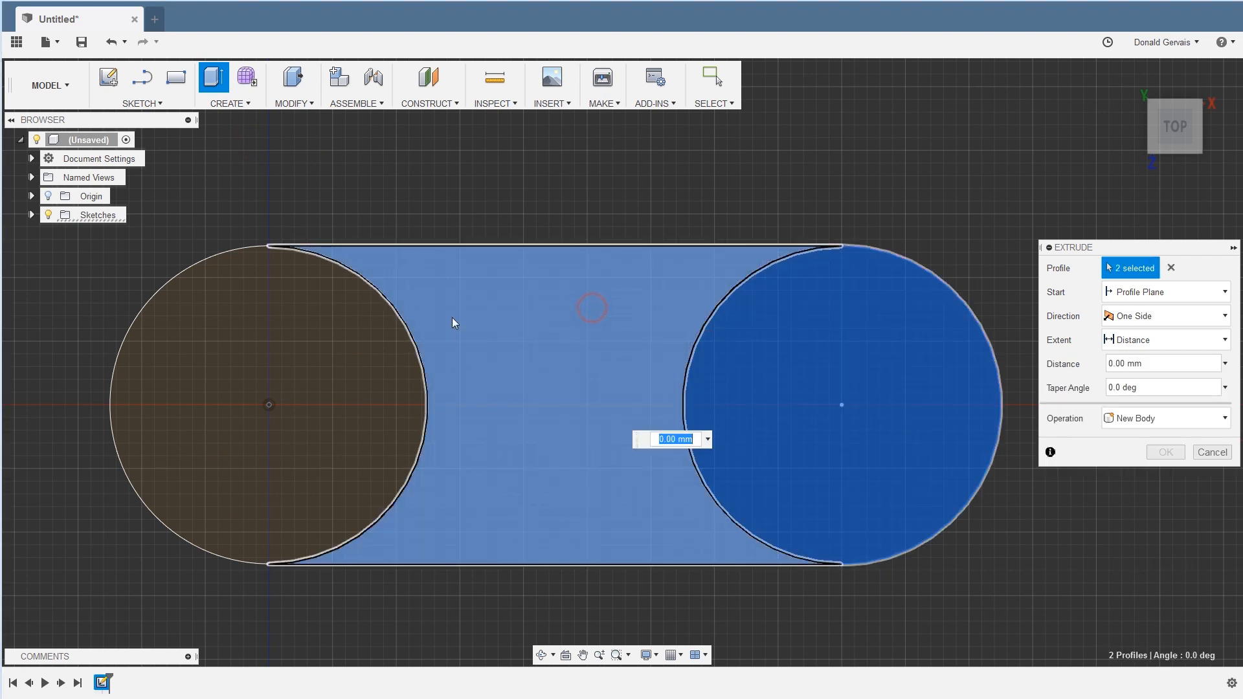
left_click(349, 332)
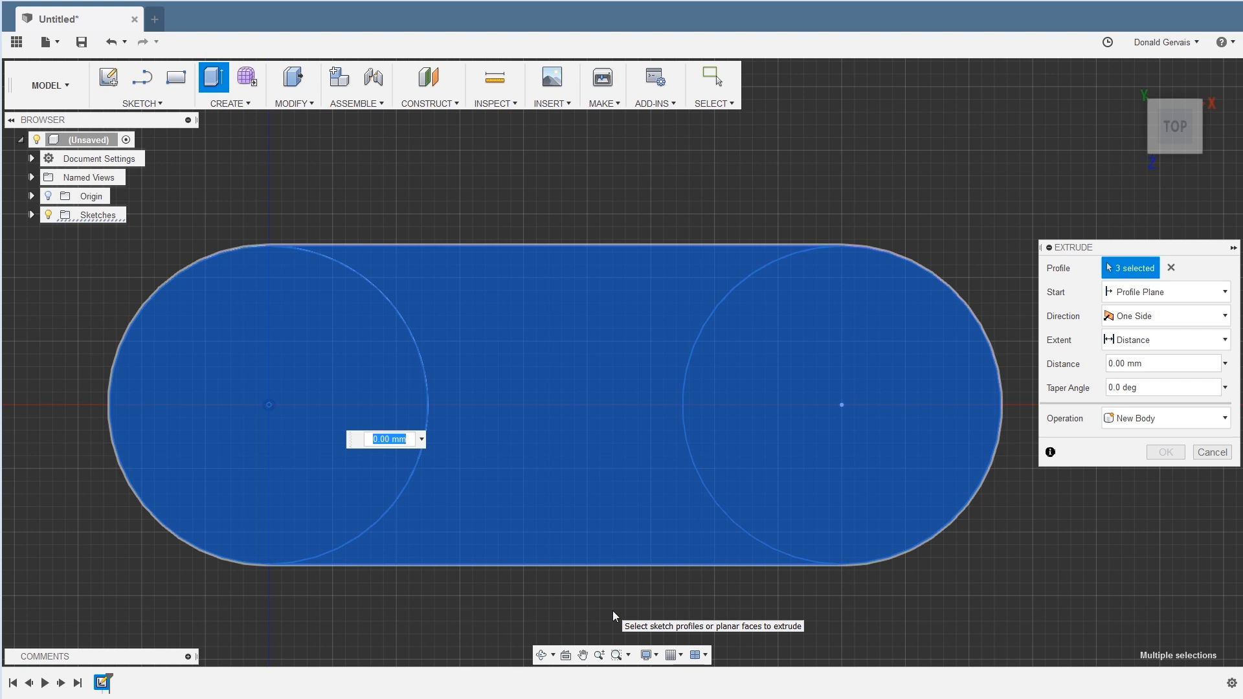
type("4")
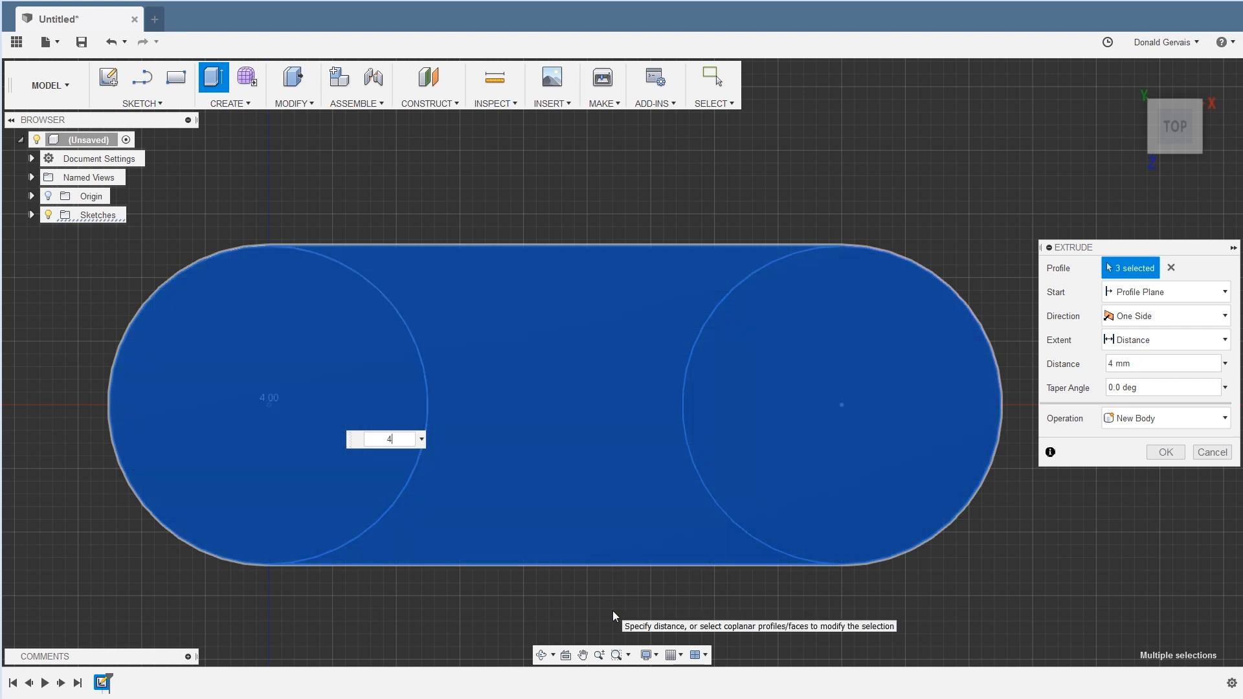
key("Return")
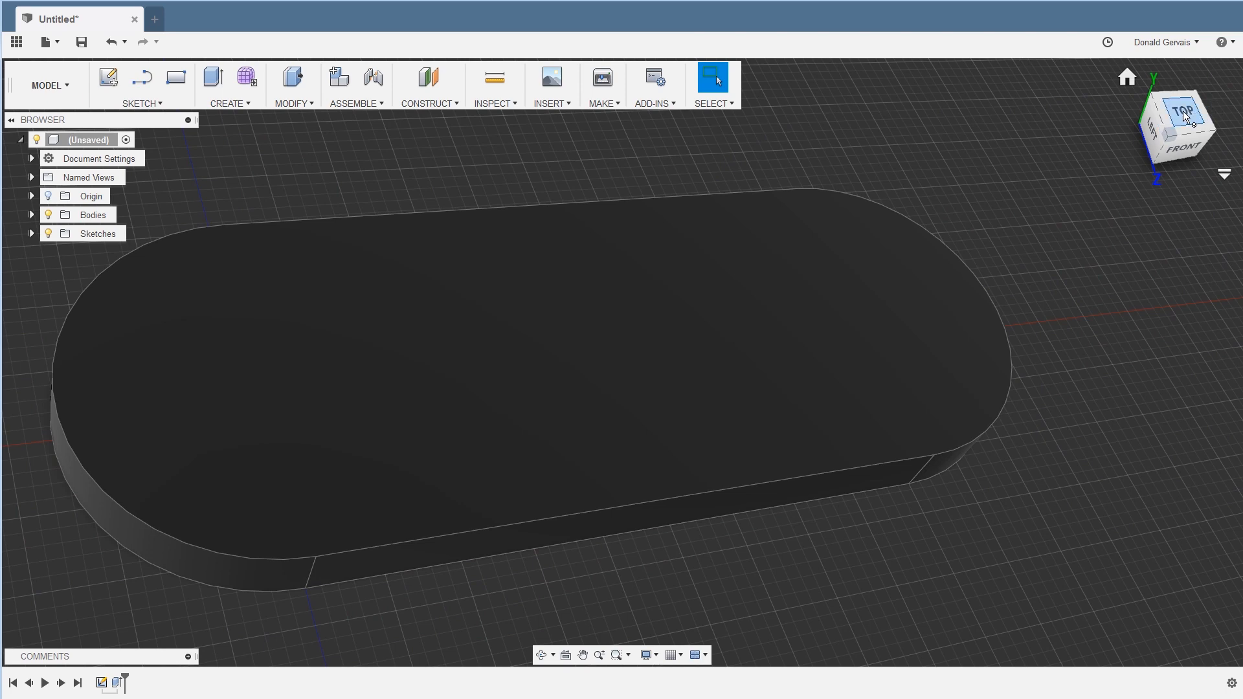
On the body's top face, sketch a centre-diameter circle 22 mm in diameter centred on the origin.
left_click(1182, 111)
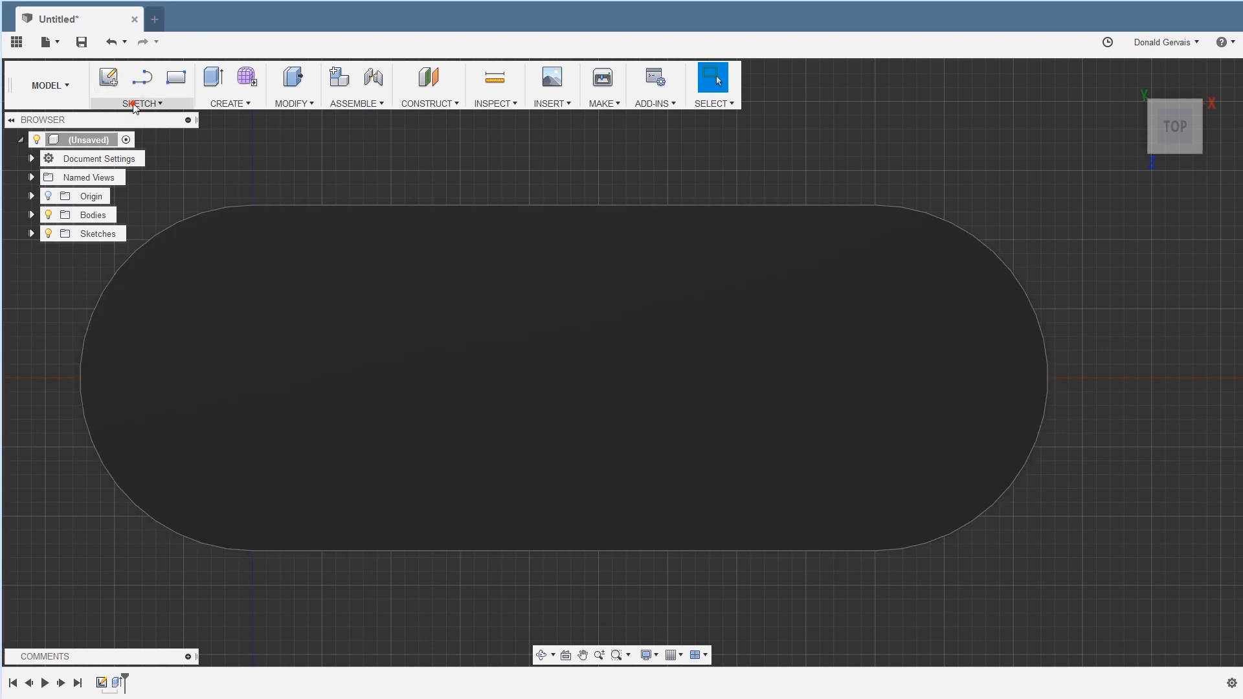
left_click(136, 105)
mouse_move(121, 173)
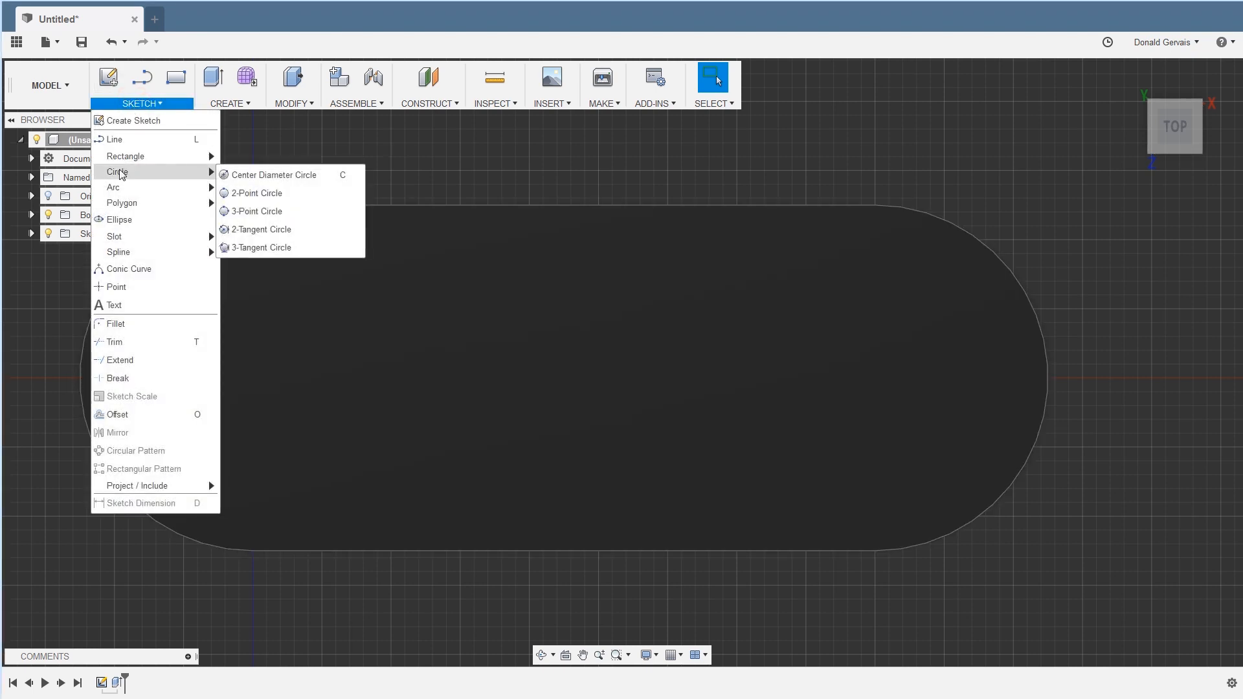
left_click(290, 175)
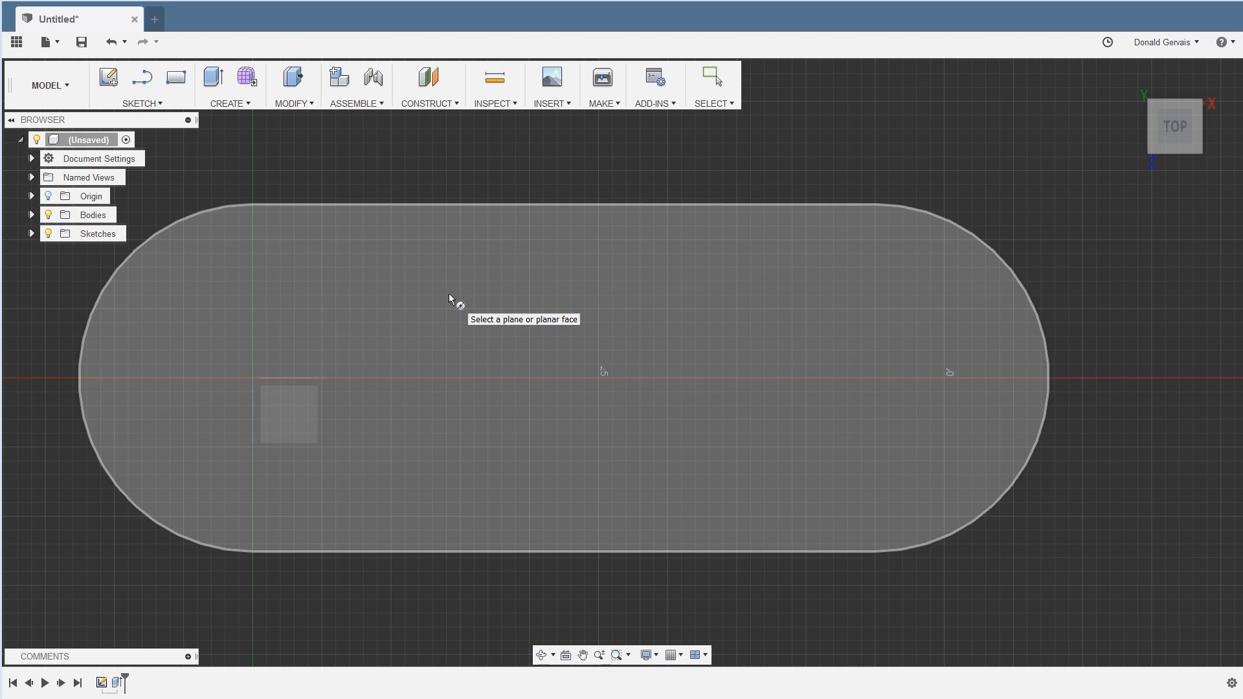
left_click(448, 295)
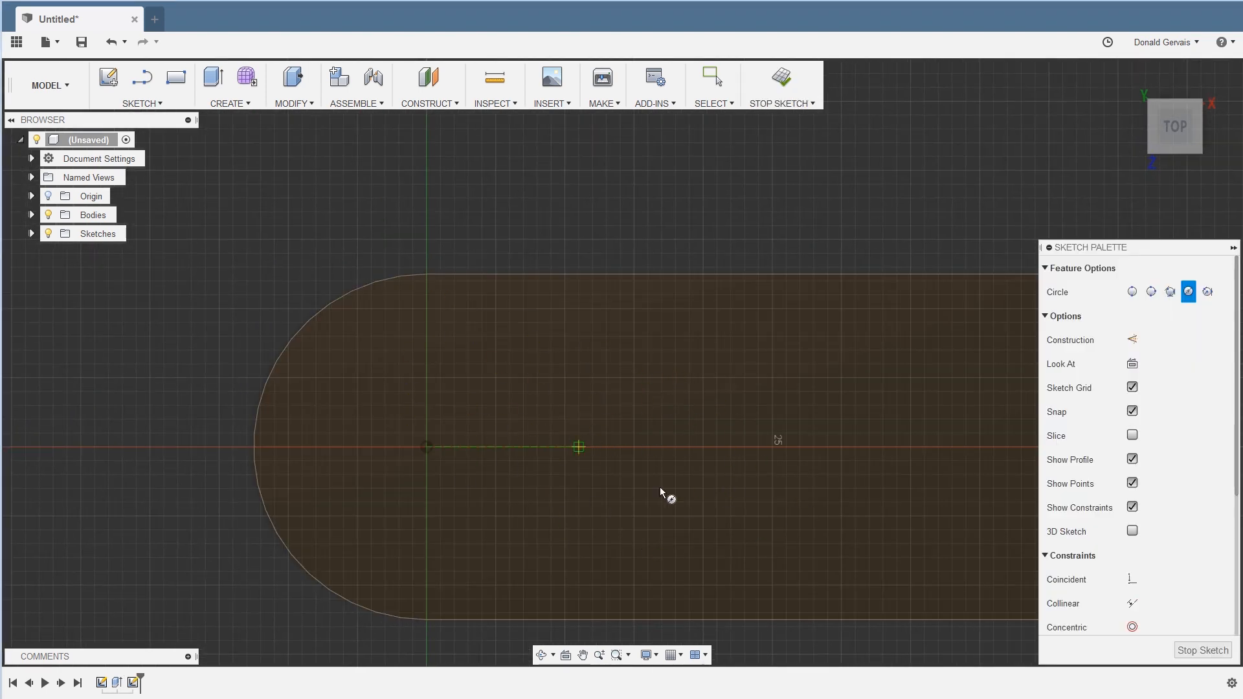
scroll(517, 433, "up", 2)
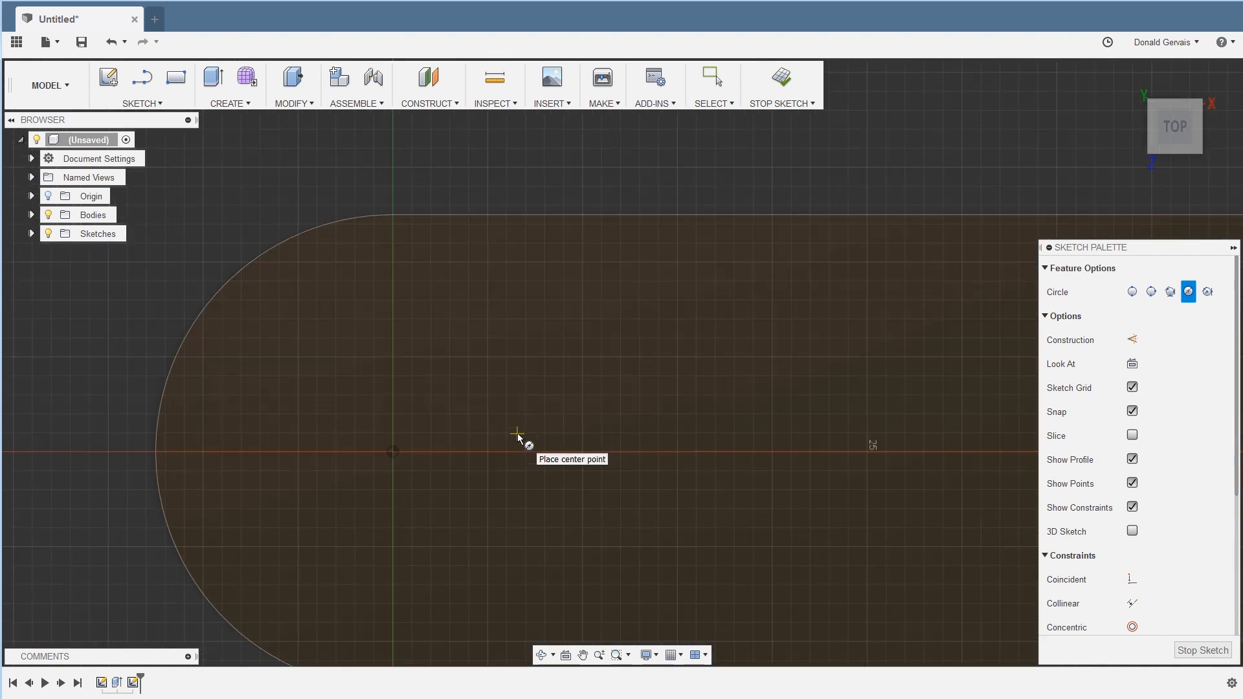
middle_click_drag(553, 466, 514, 394)
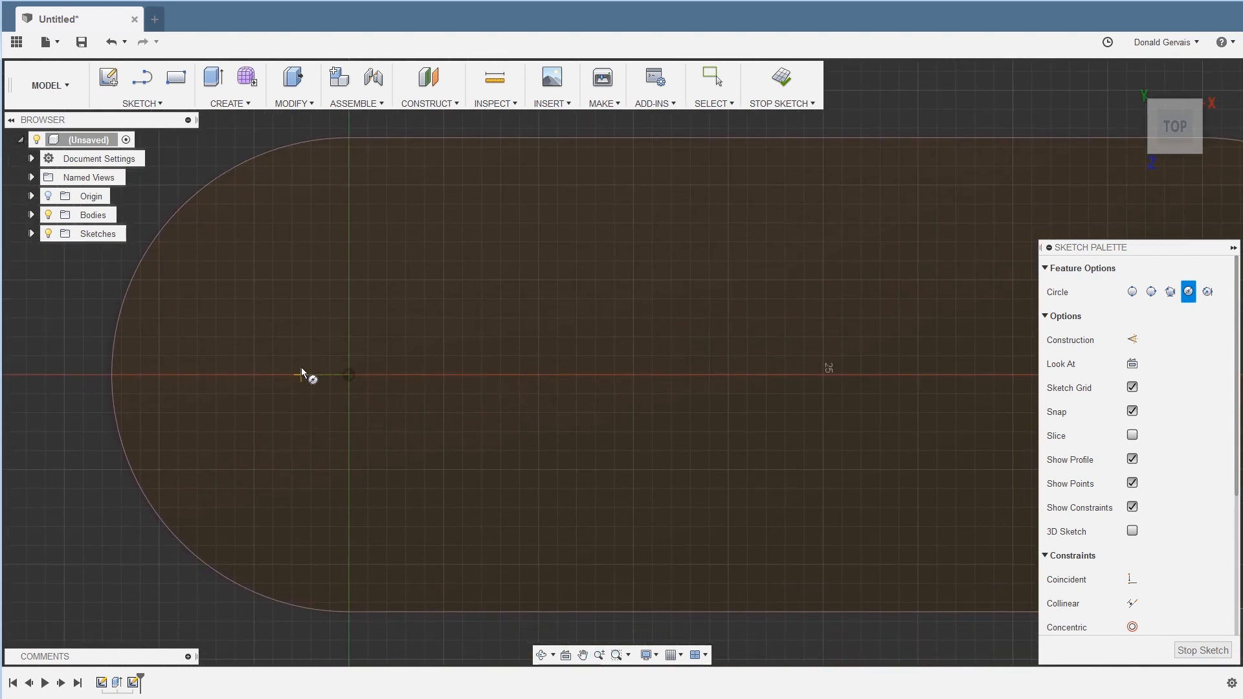
left_click(350, 376)
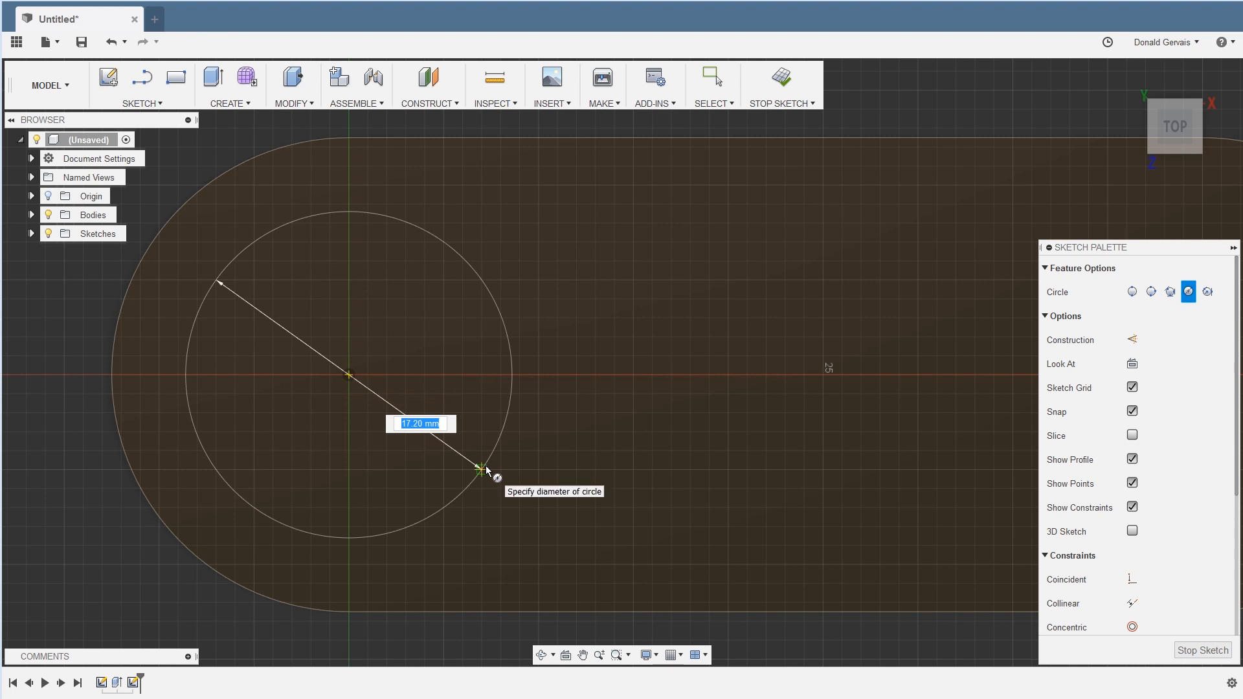
type("22")
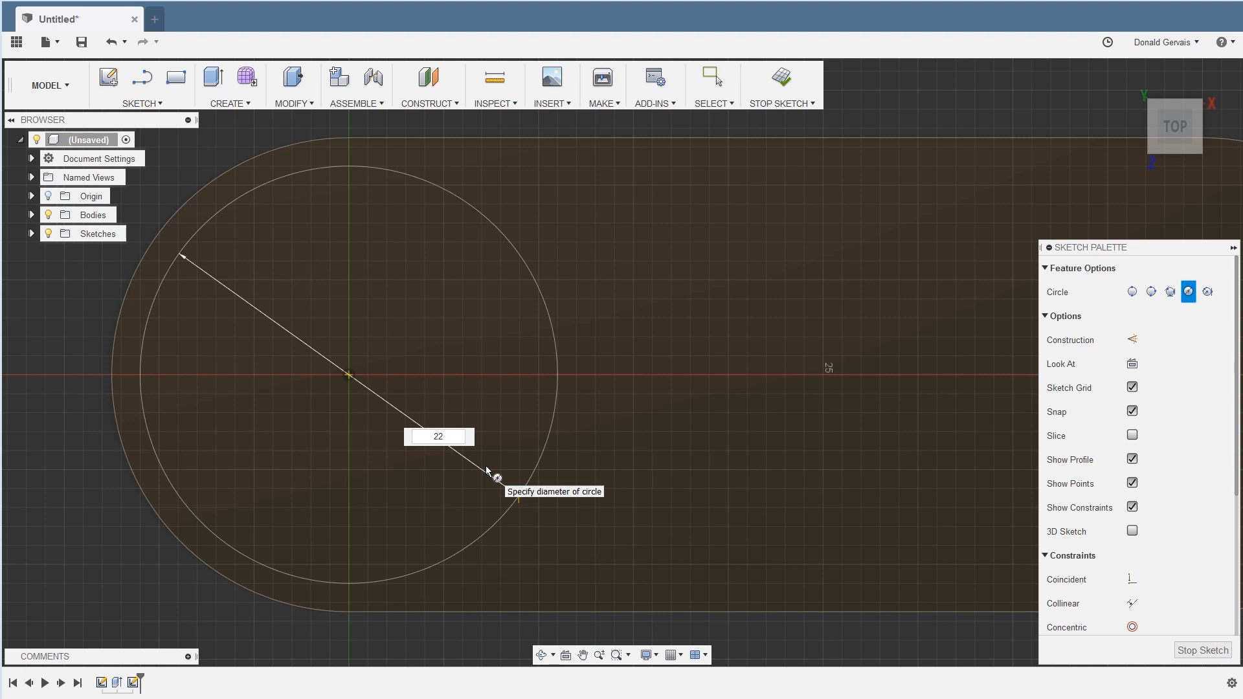
key("Tab")
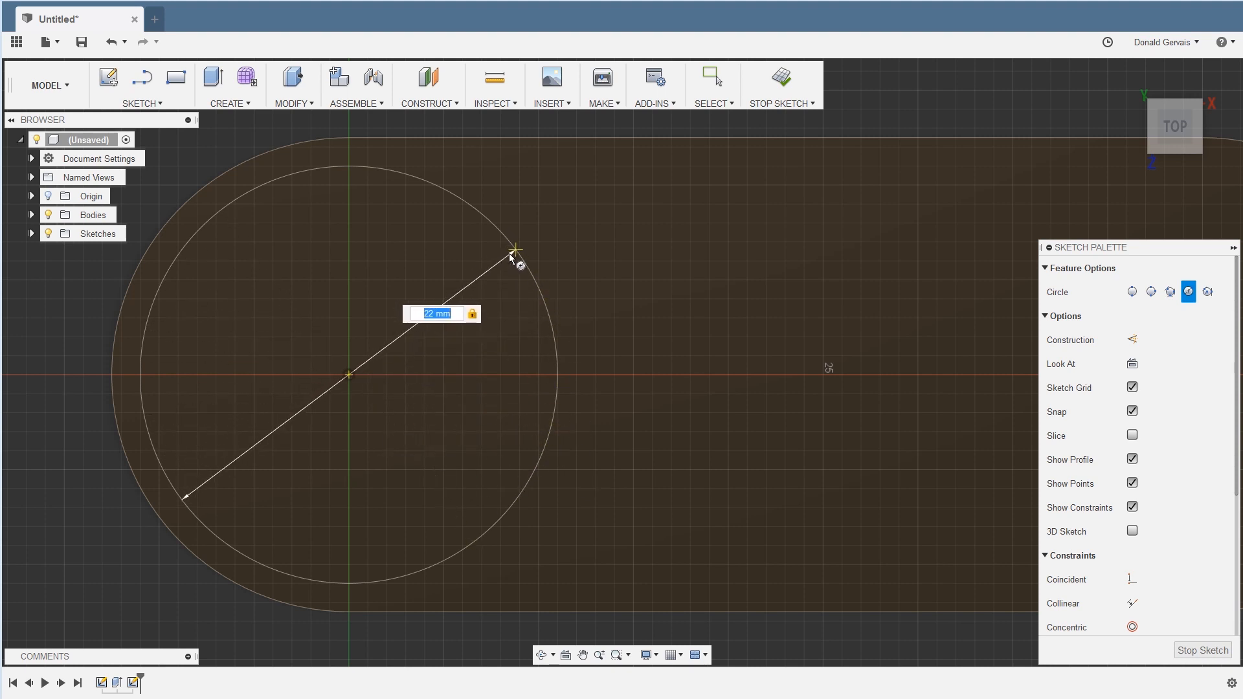
left_click(448, 258)
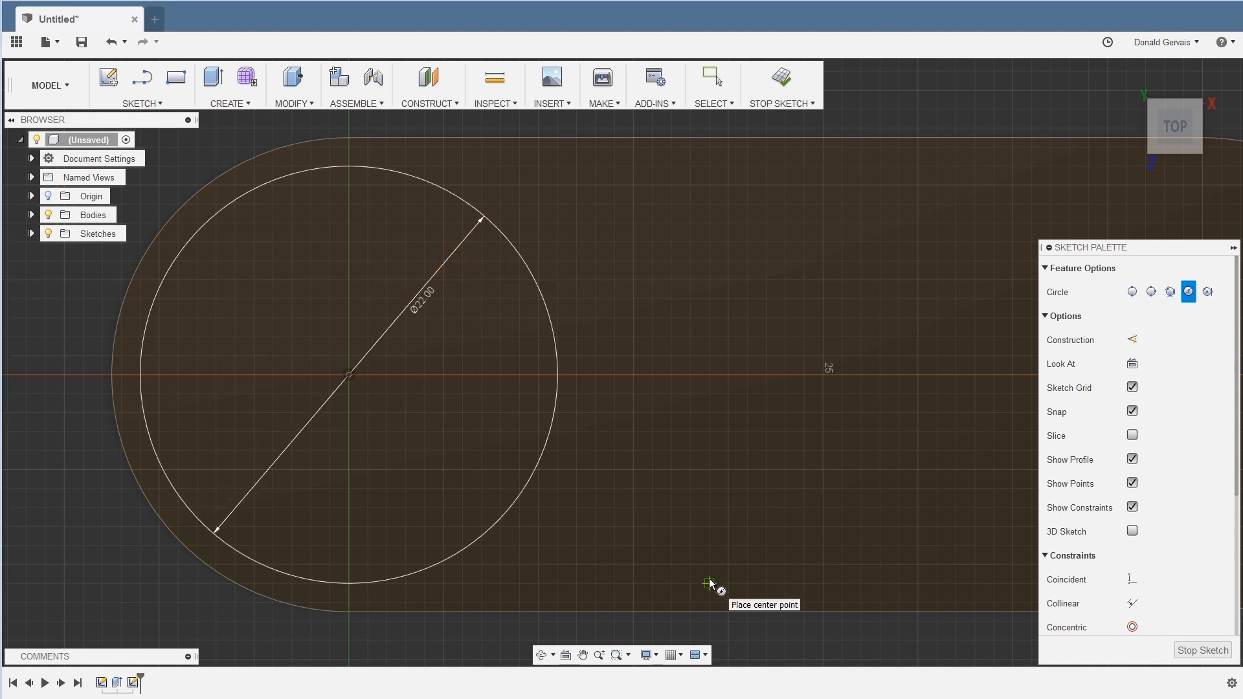
Draw a second circle 22 mm in diameter concentric with the rounded end opposite the origin.
scroll(741, 532, "down", 3)
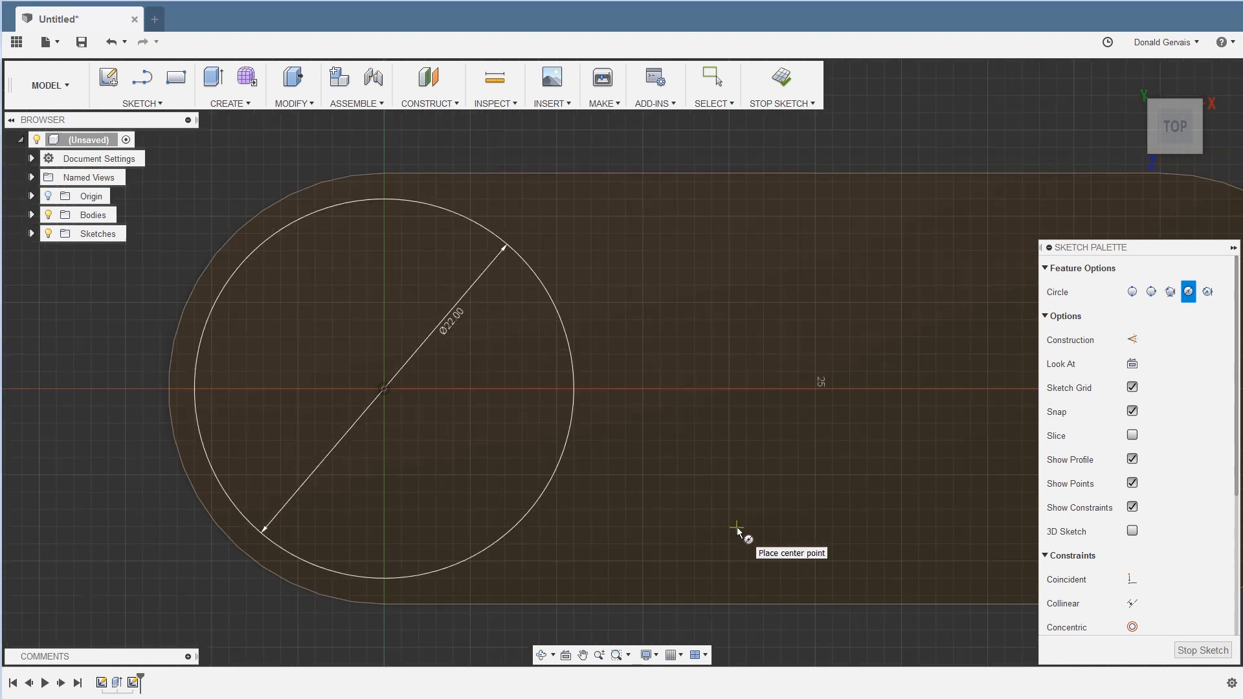
mouse_move(895, 470)
middle_mouse_down()
mouse_move(660, 451)
mouse_move(451, 455)
middle_mouse_up()
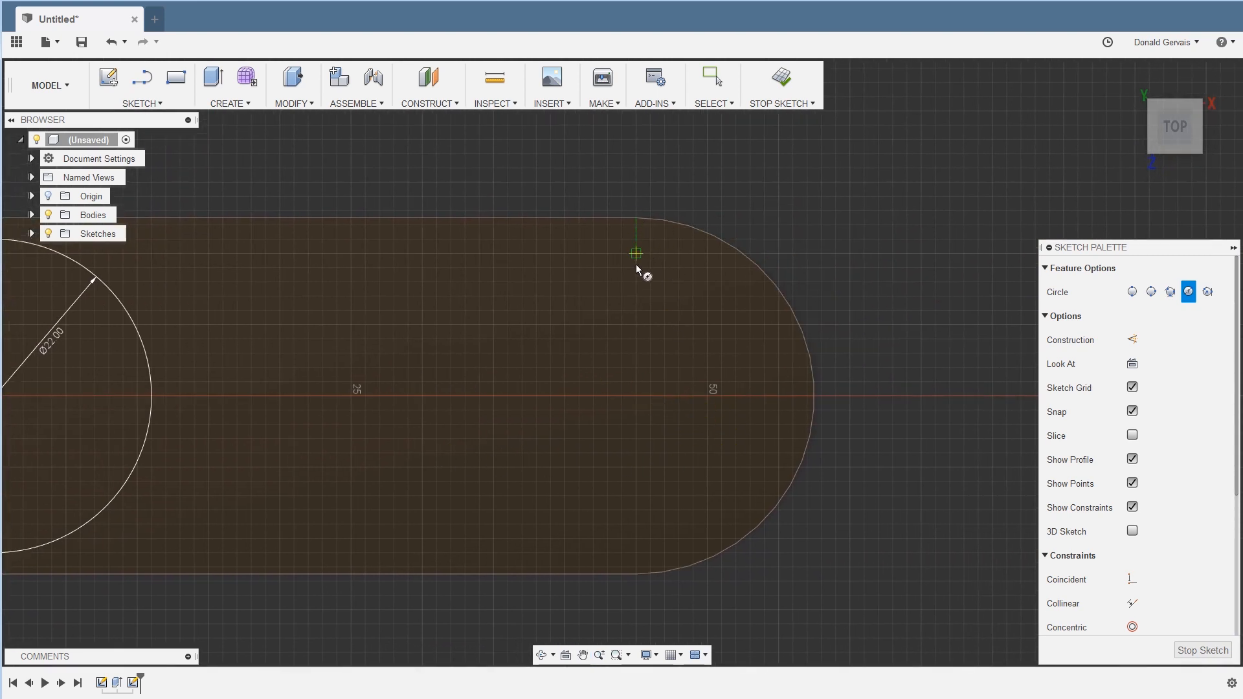
left_click(636, 395)
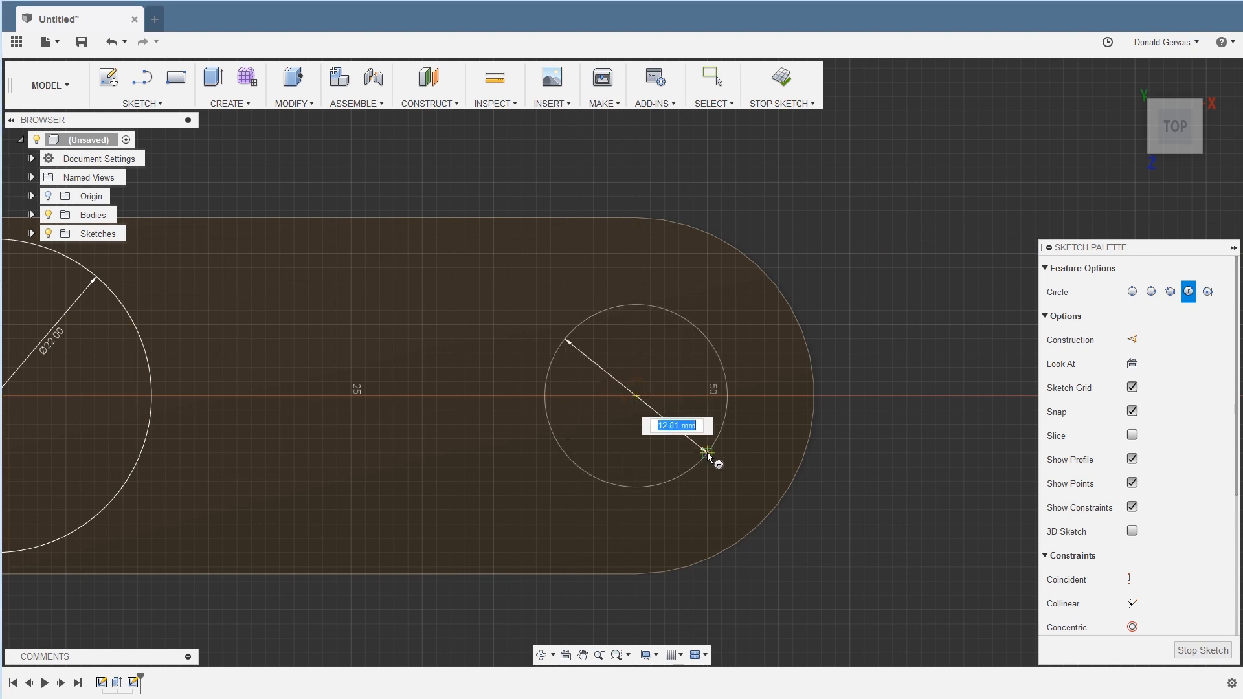
type("22")
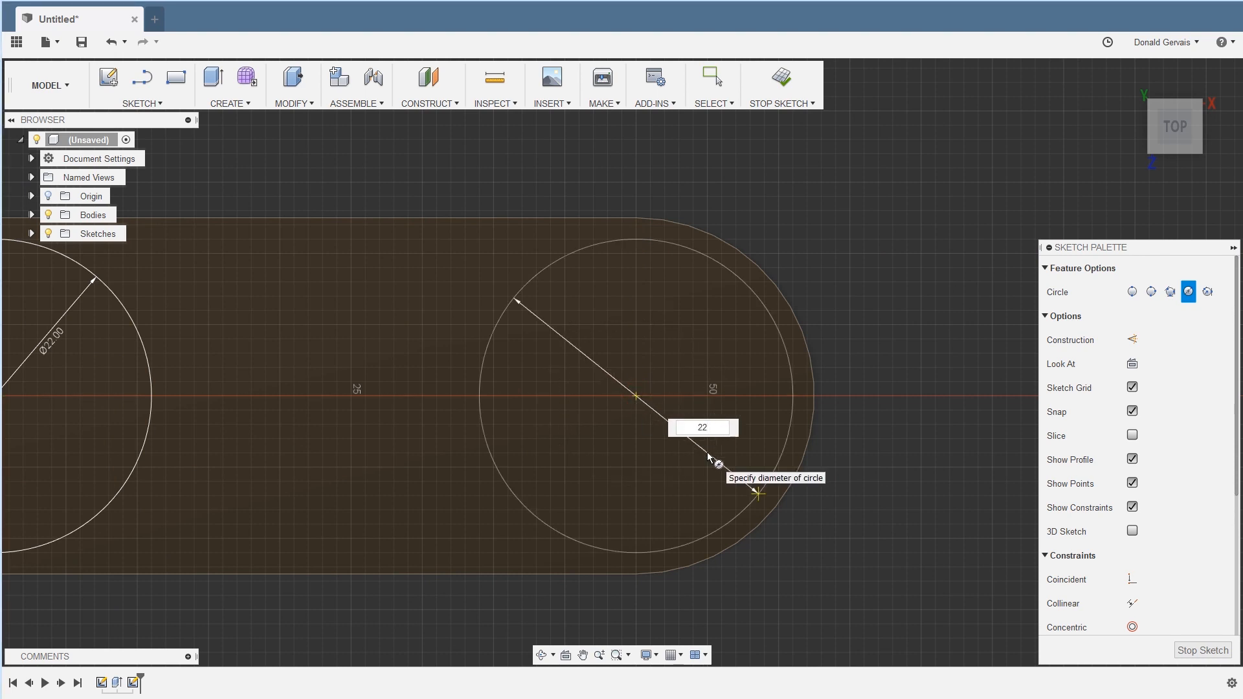
key("Tab")
left_click(557, 492)
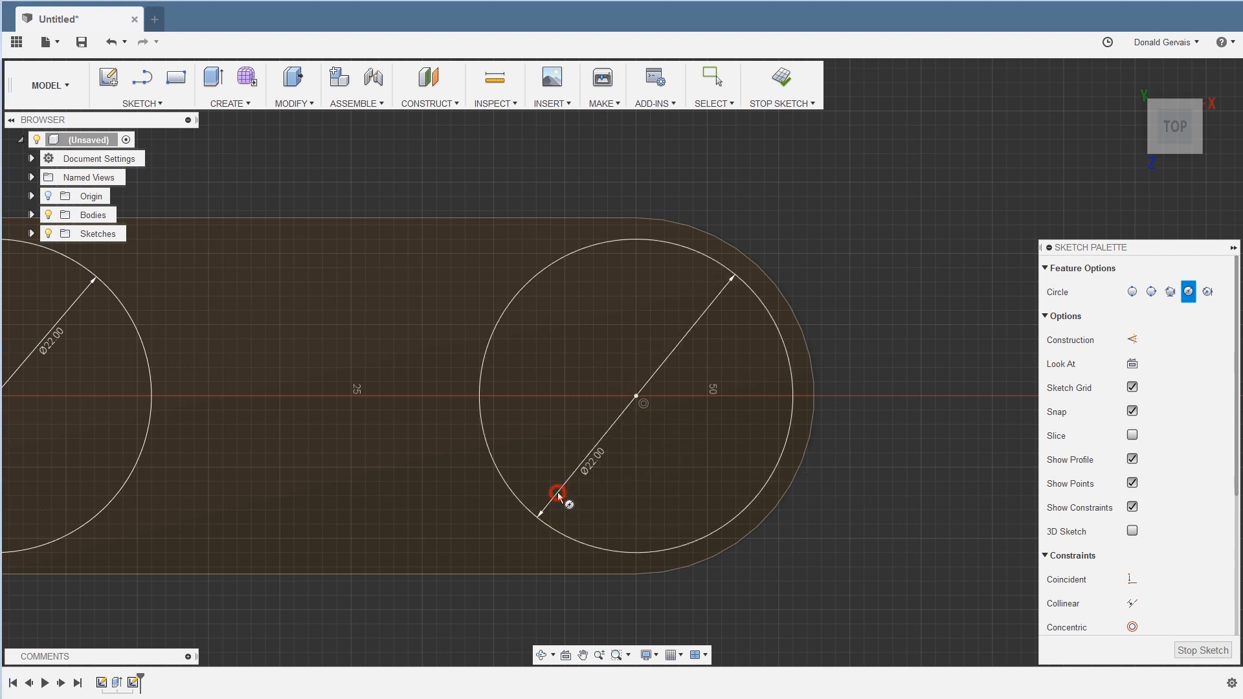
scroll(350, 445, "down", 2)
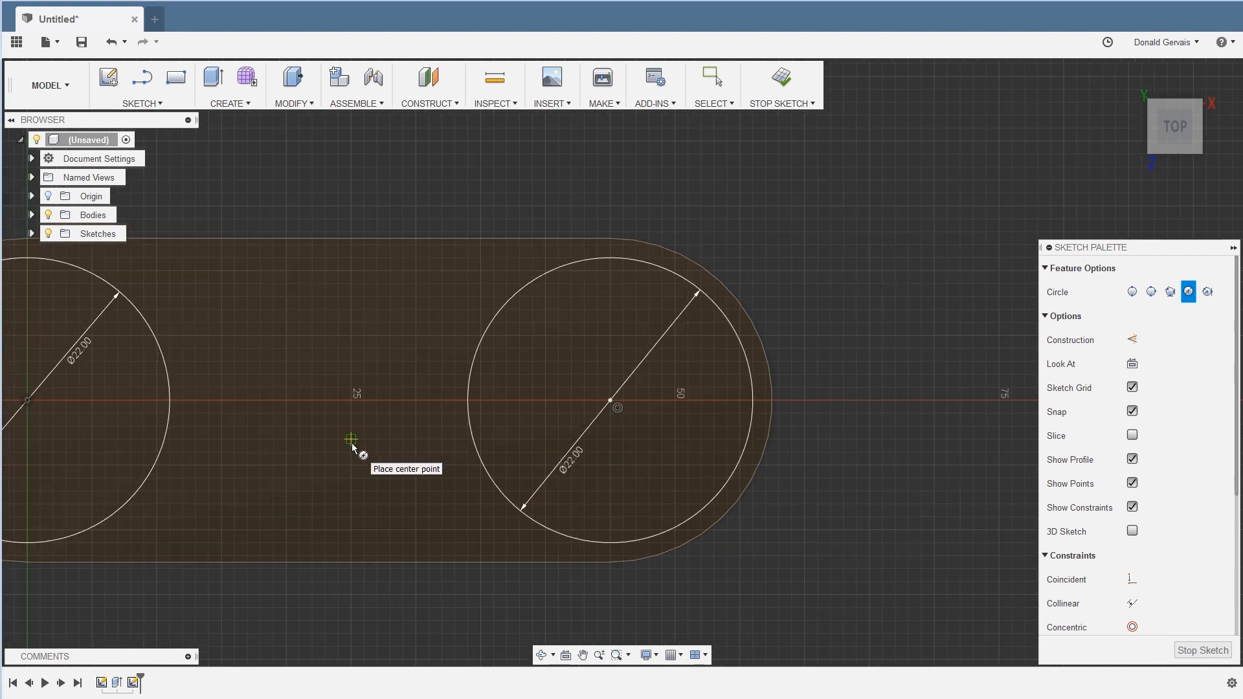
middle_click_drag(350, 445, 524, 406)
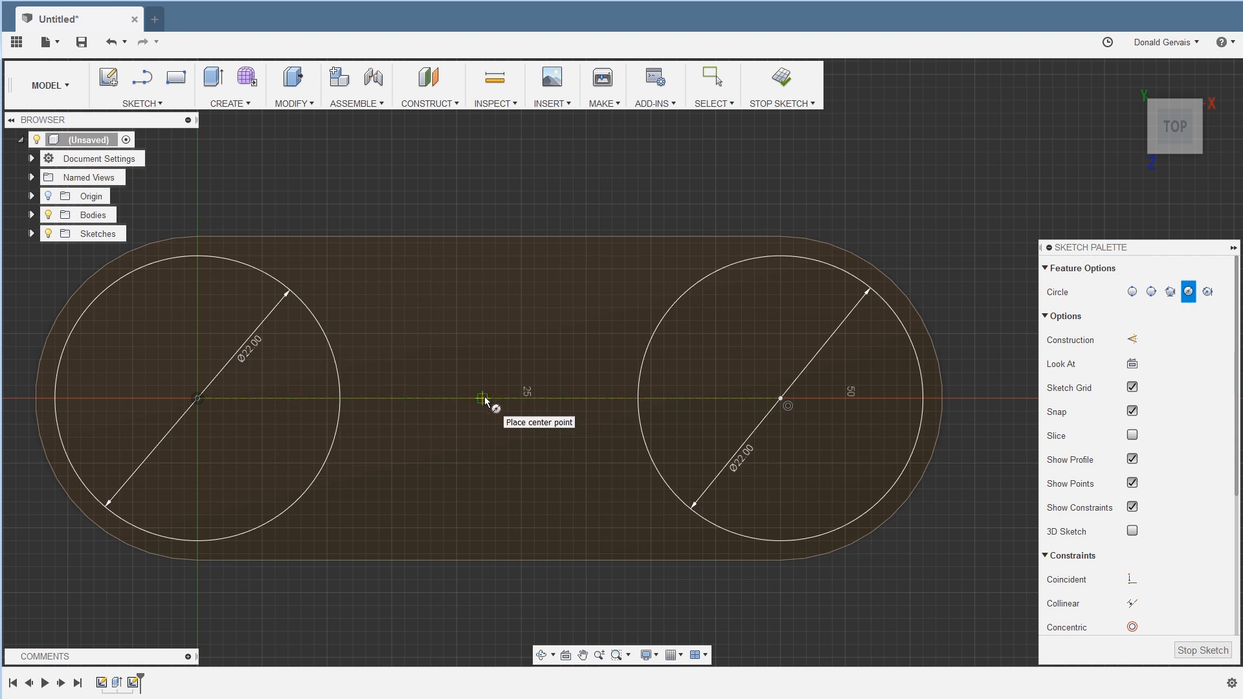
Draw a horizontal line joining the topmost points of the two 22 mm circles.
left_click(143, 105)
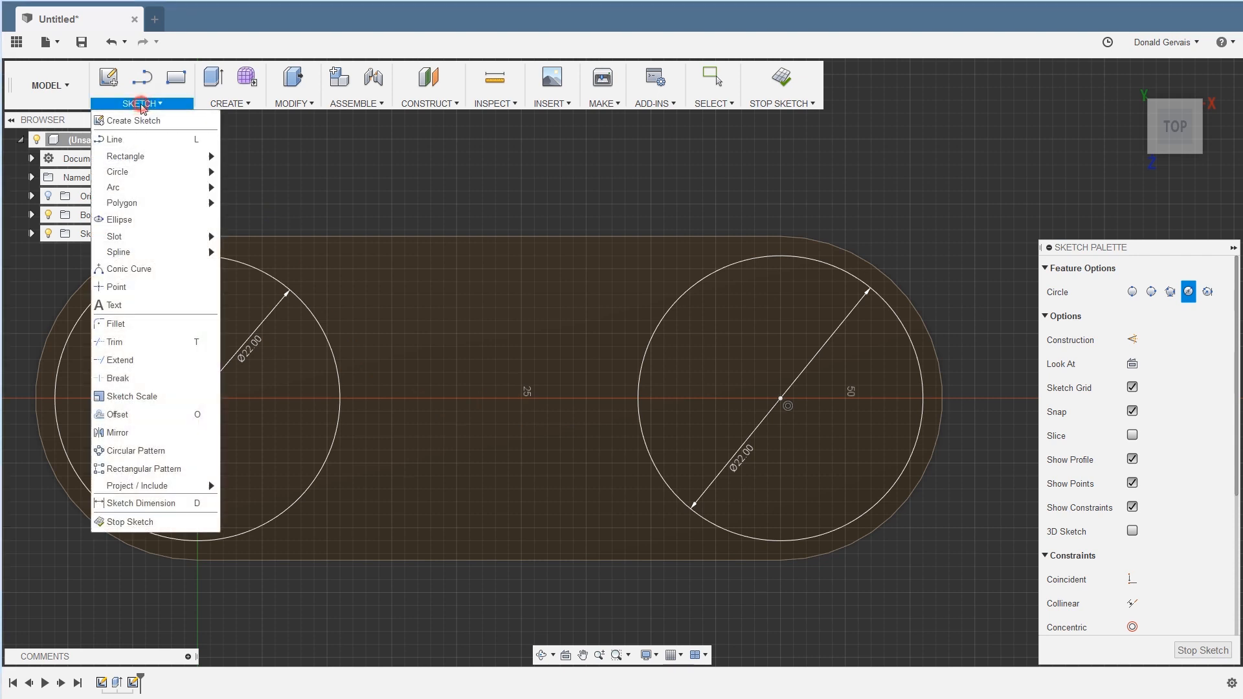
left_click(128, 140)
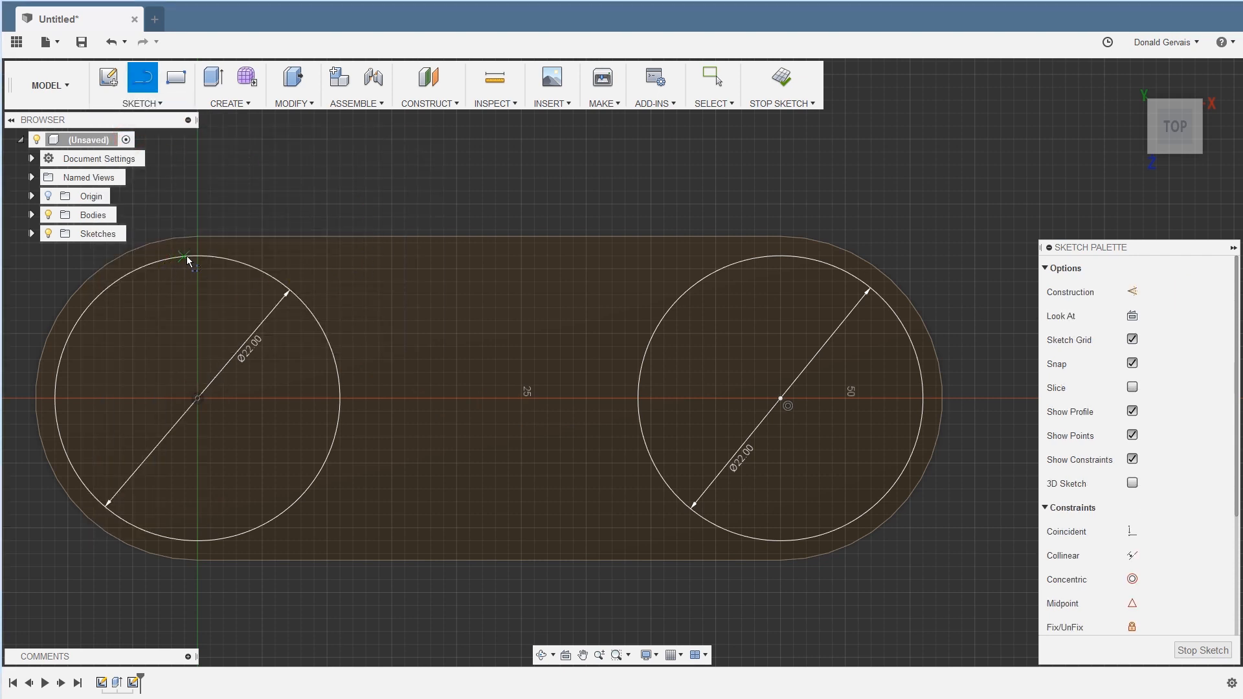
scroll(193, 262, "up", 2)
scroll(193, 262, "up", 1)
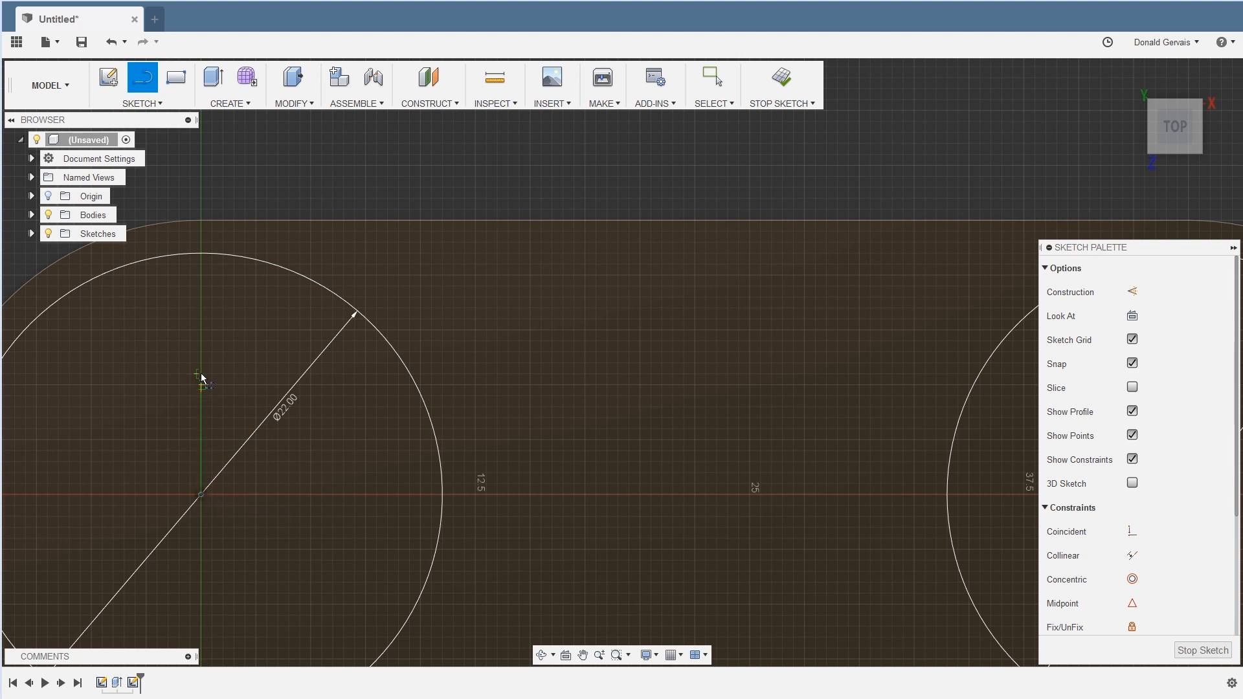
left_click(201, 253)
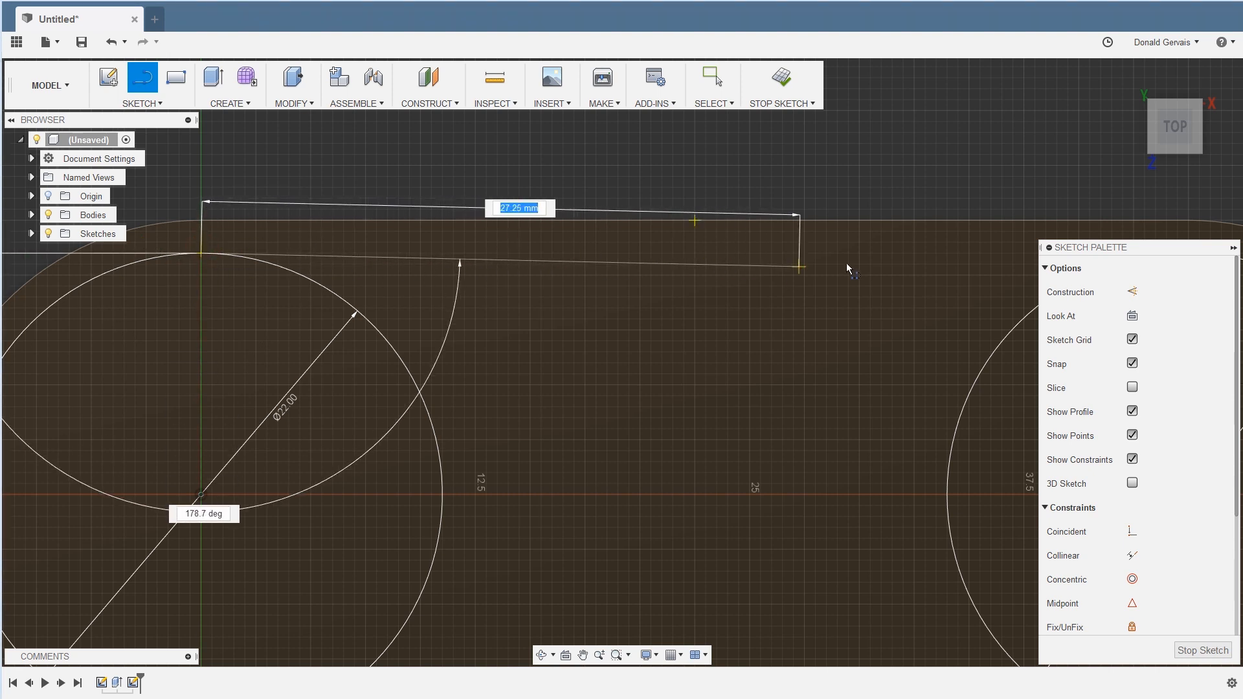
middle_click_drag(929, 272, 466, 280)
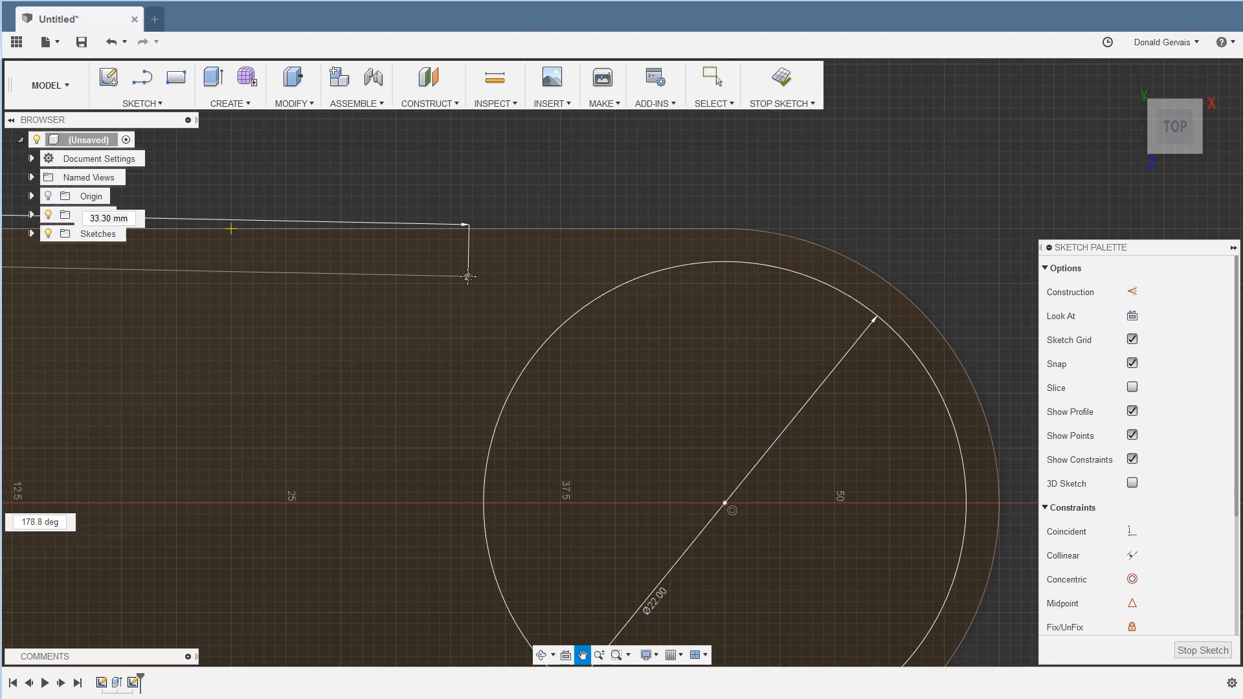
left_click(726, 263)
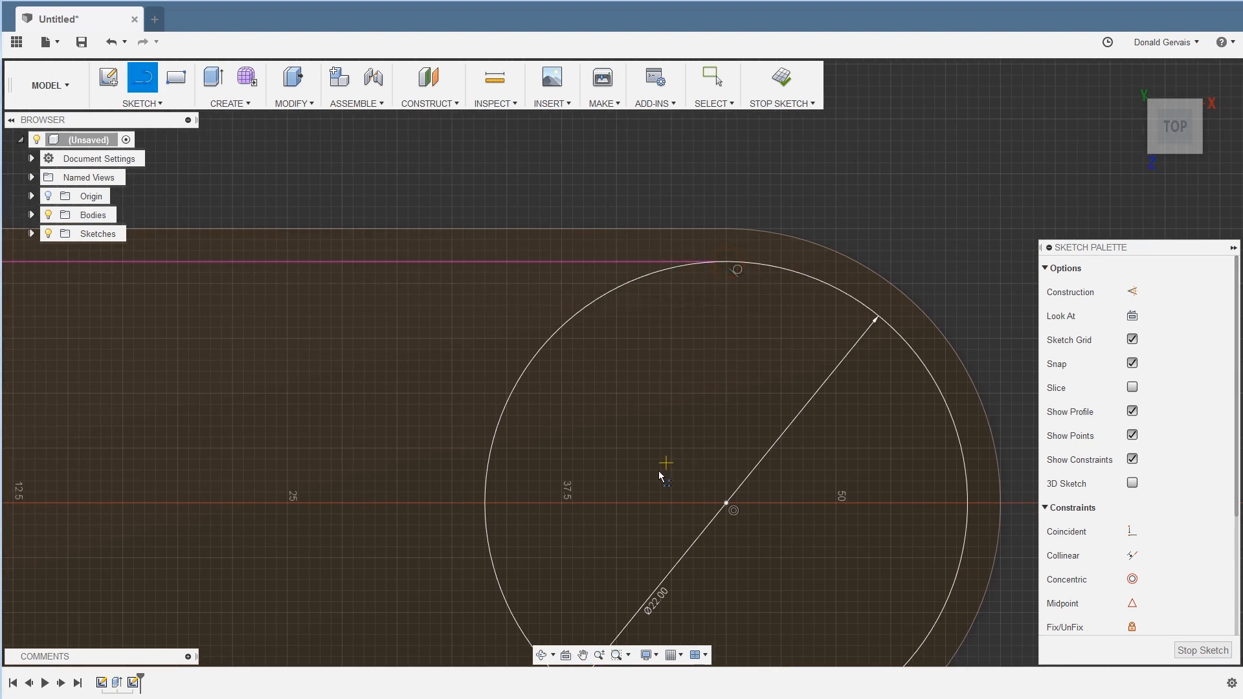
Draw a second line joining the lowest points of the two 22 mm circles.
scroll(651, 480, "down", 3)
middle_click_drag(643, 480, 631, 321)
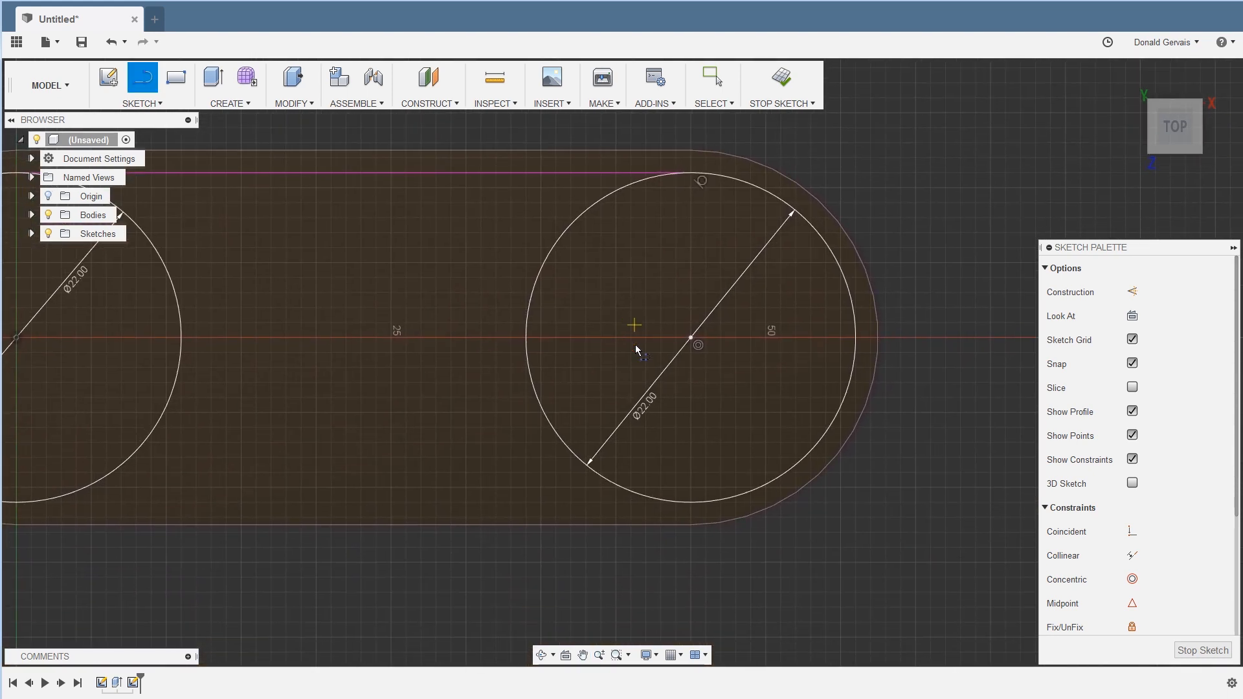
scroll(651, 366, "up", 3)
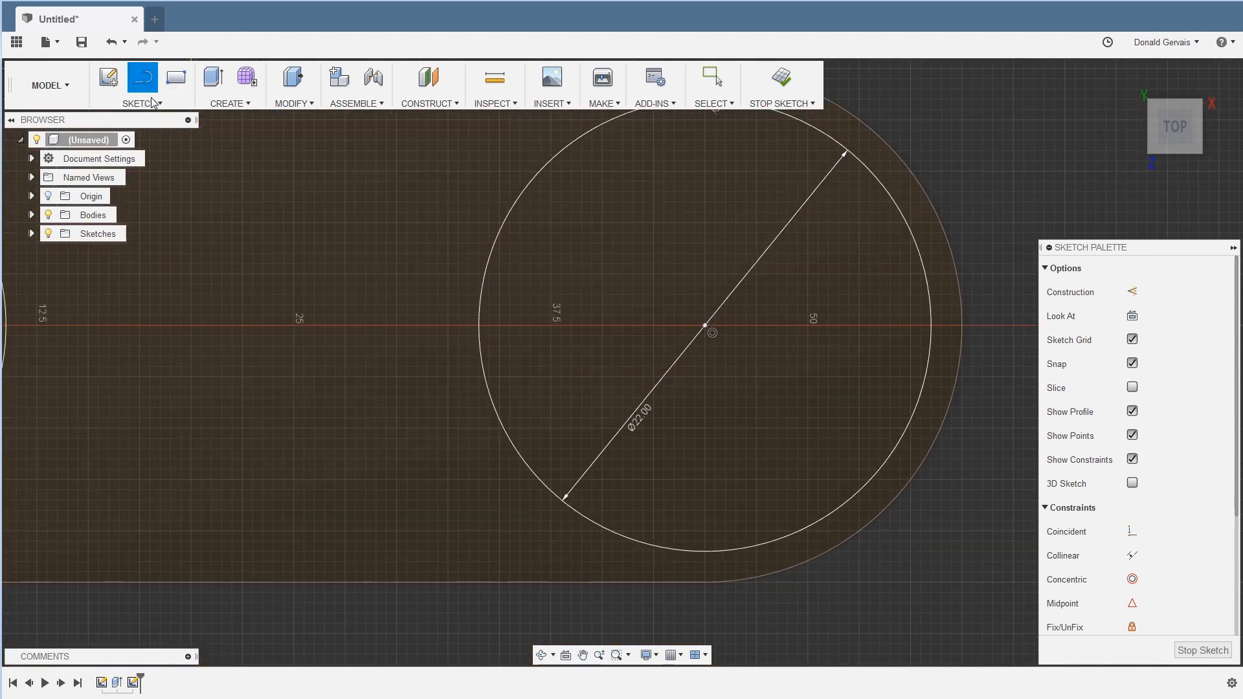
left_click(706, 552)
middle_click_drag(453, 512, 922, 515)
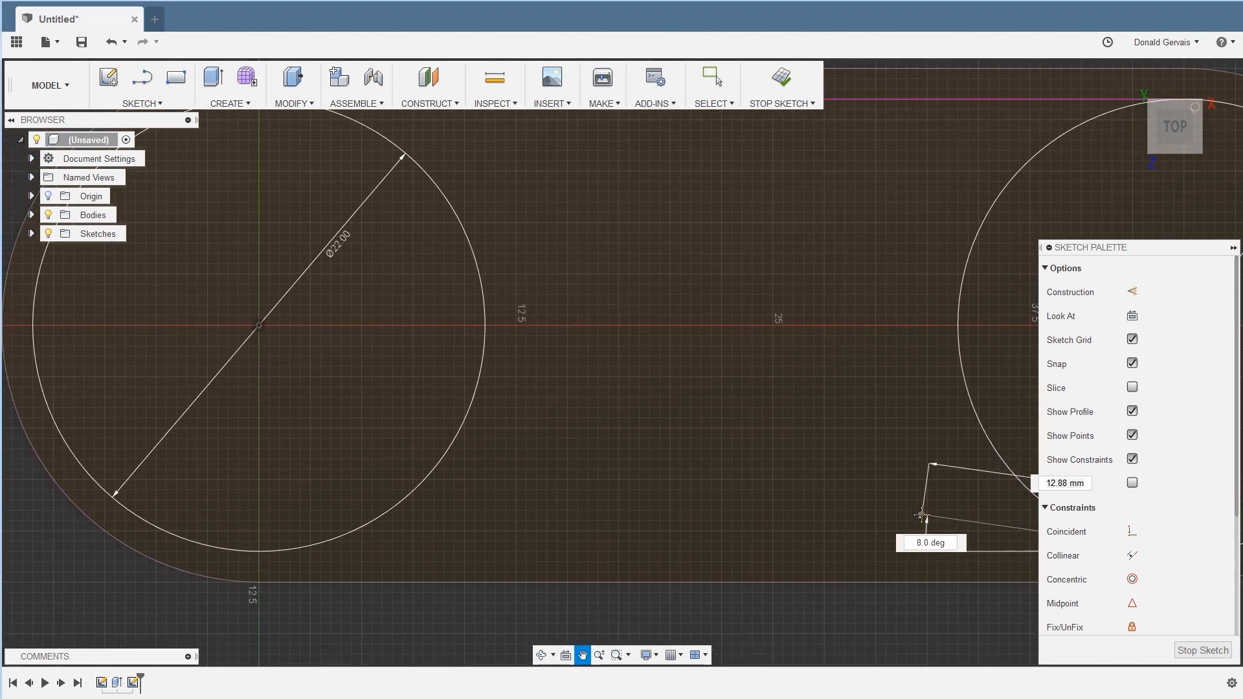
left_click(259, 552)
scroll(546, 440, "down", 3)
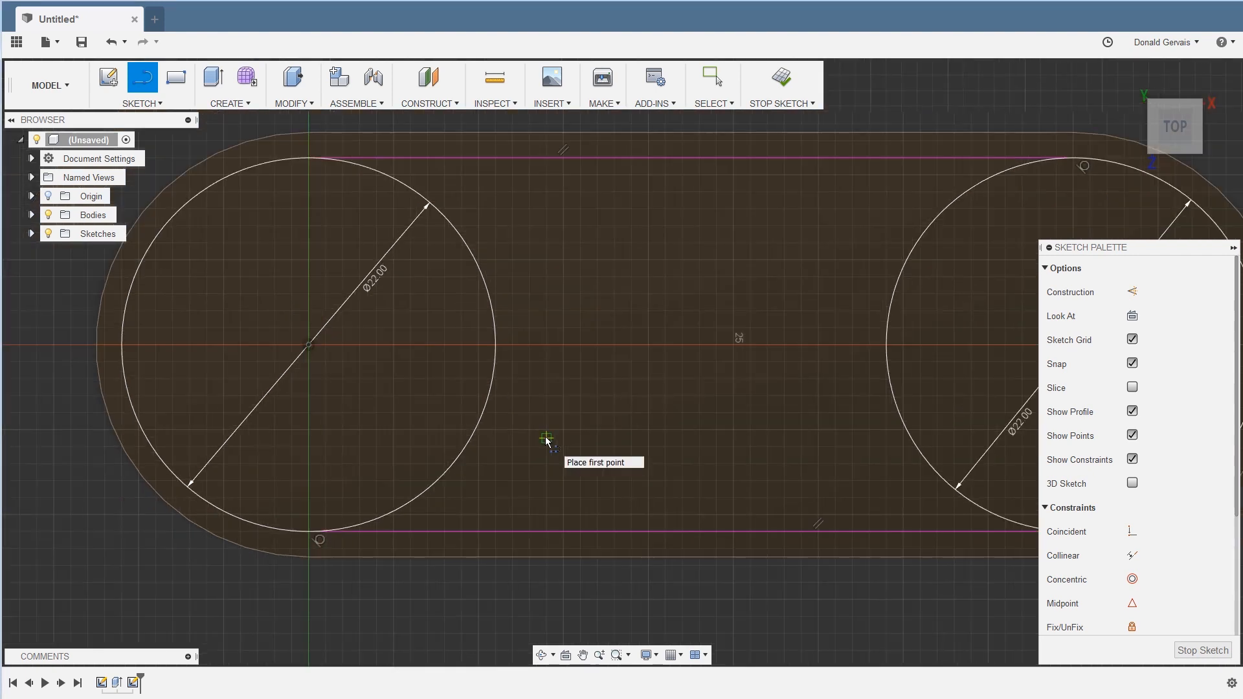
Extrude the three adjoining profiles of the inner link outline by -2 mm as a cut into the plate's top face.
scroll(547, 441, "down", 1)
middle_click_drag(819, 433, 717, 484)
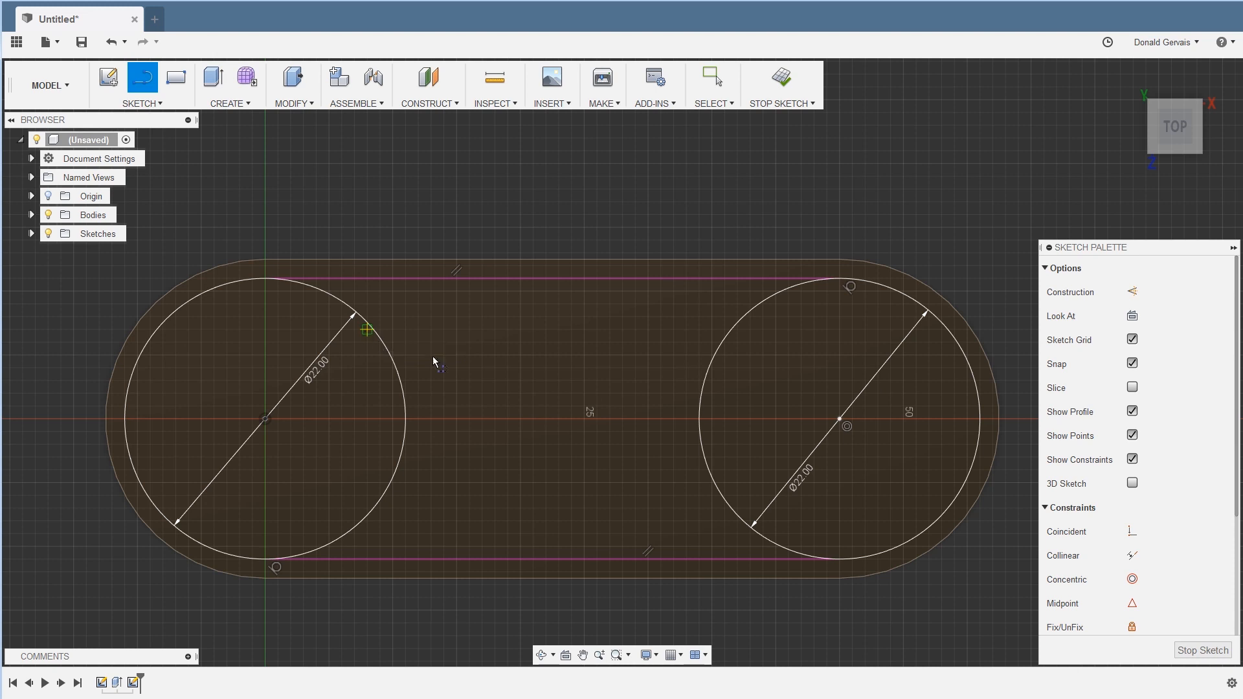
left_click(224, 102)
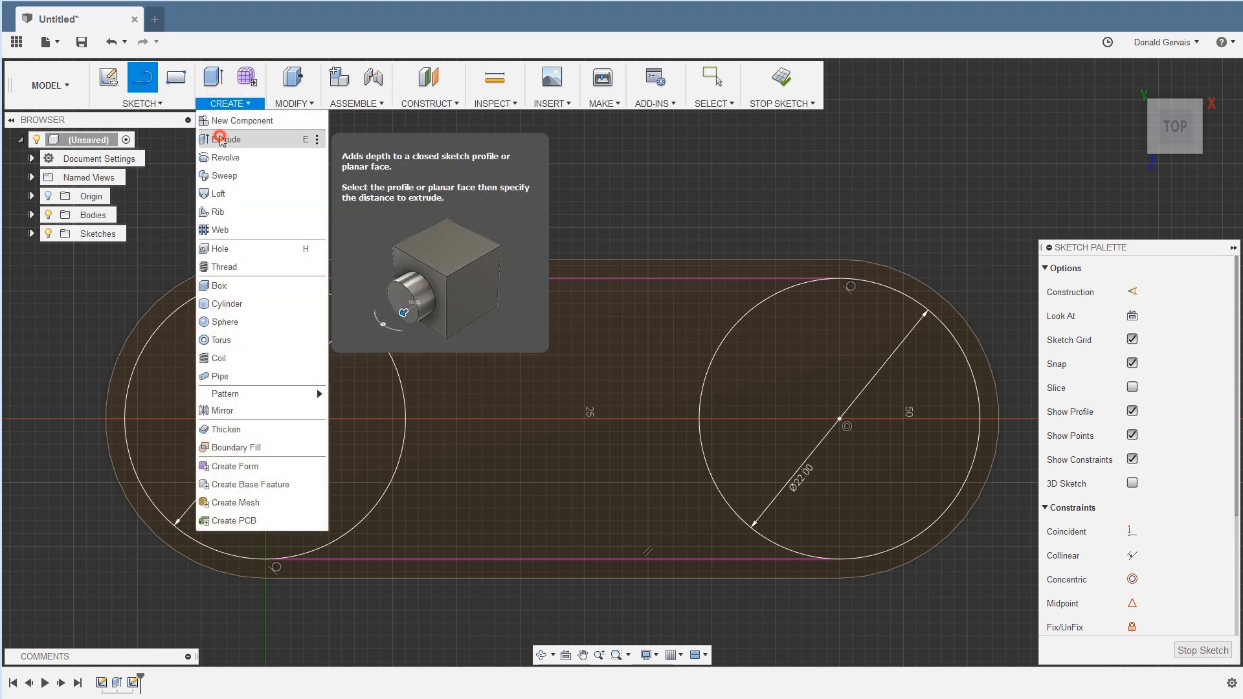
left_click(222, 140)
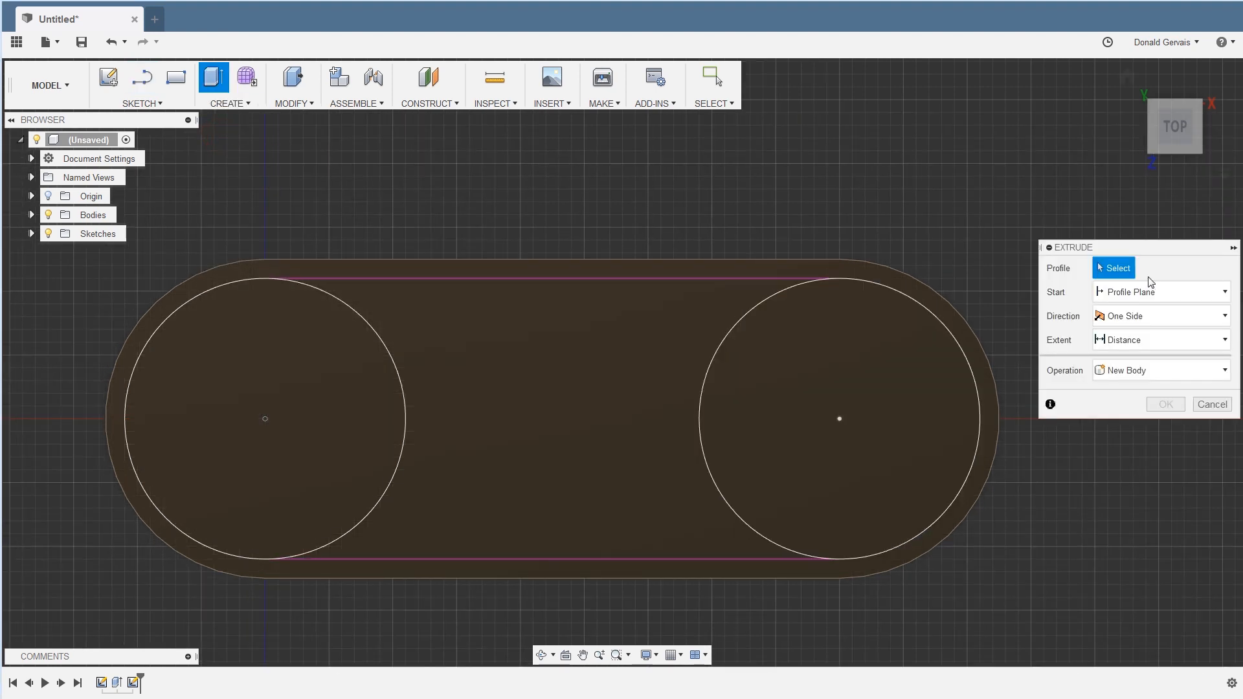
left_click(829, 376)
left_click(569, 384)
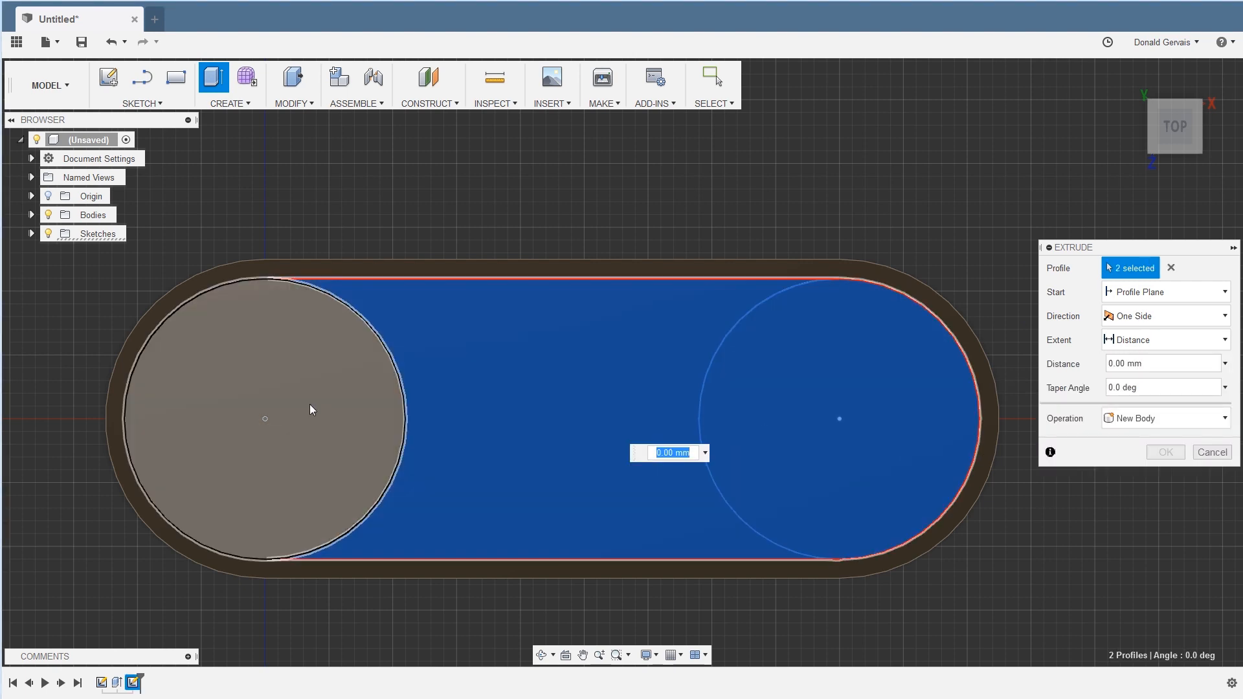
left_click(311, 409)
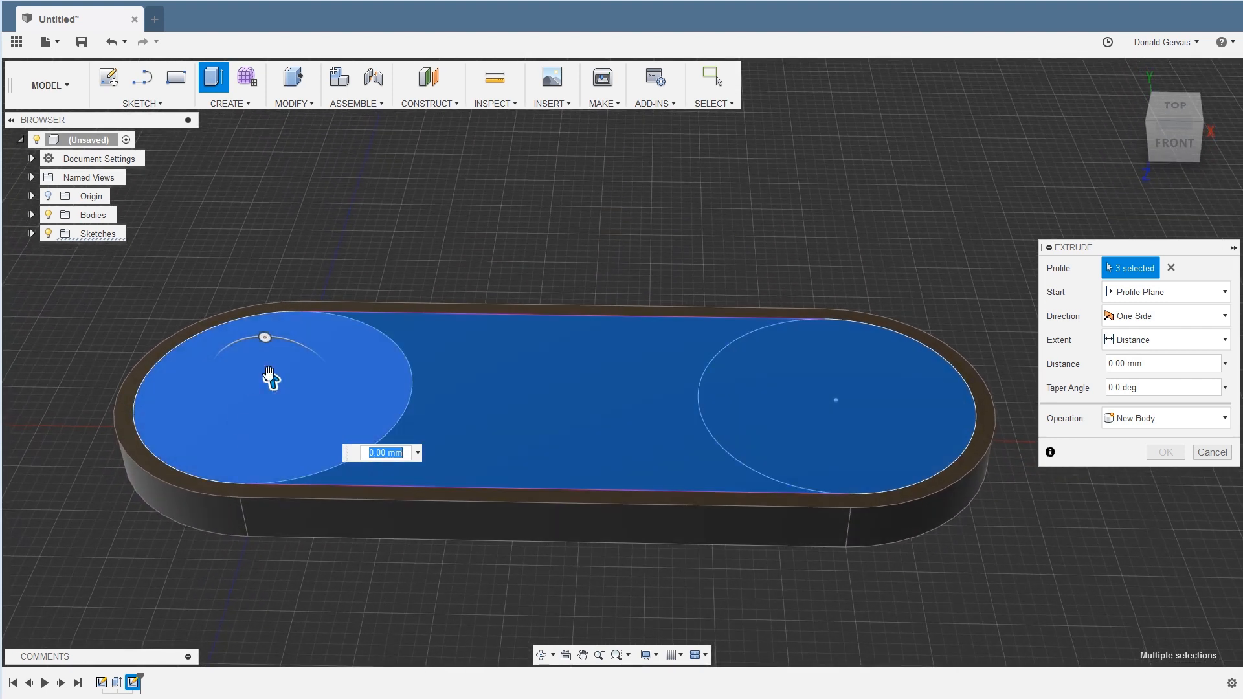
mouse_move(268, 391)
left_mouse_down()
mouse_move(252, 315)
mouse_move(272, 381)
left_mouse_up()
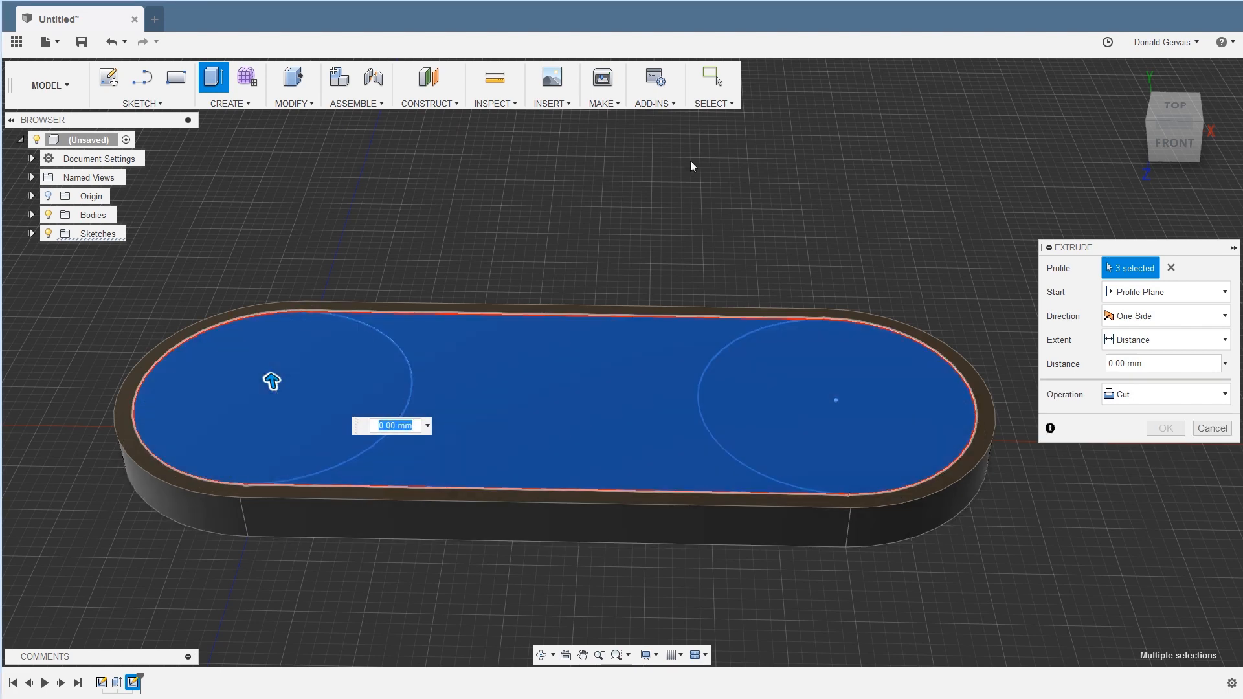
type("-2")
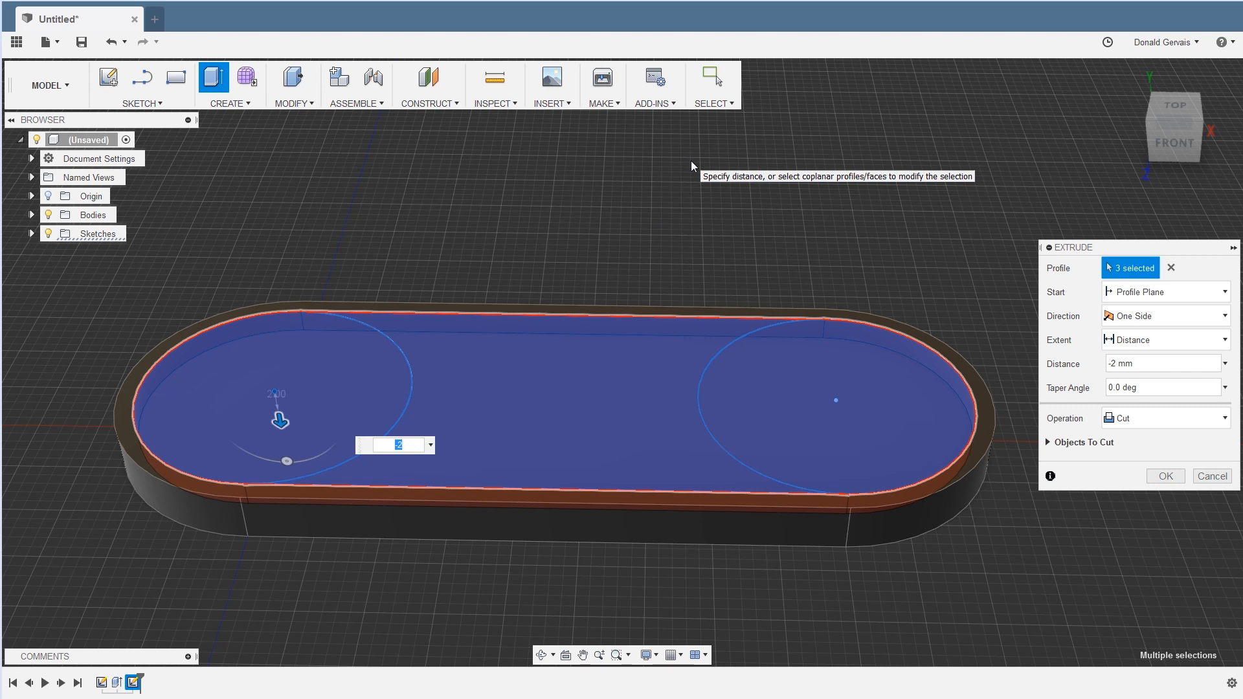
key("Return")
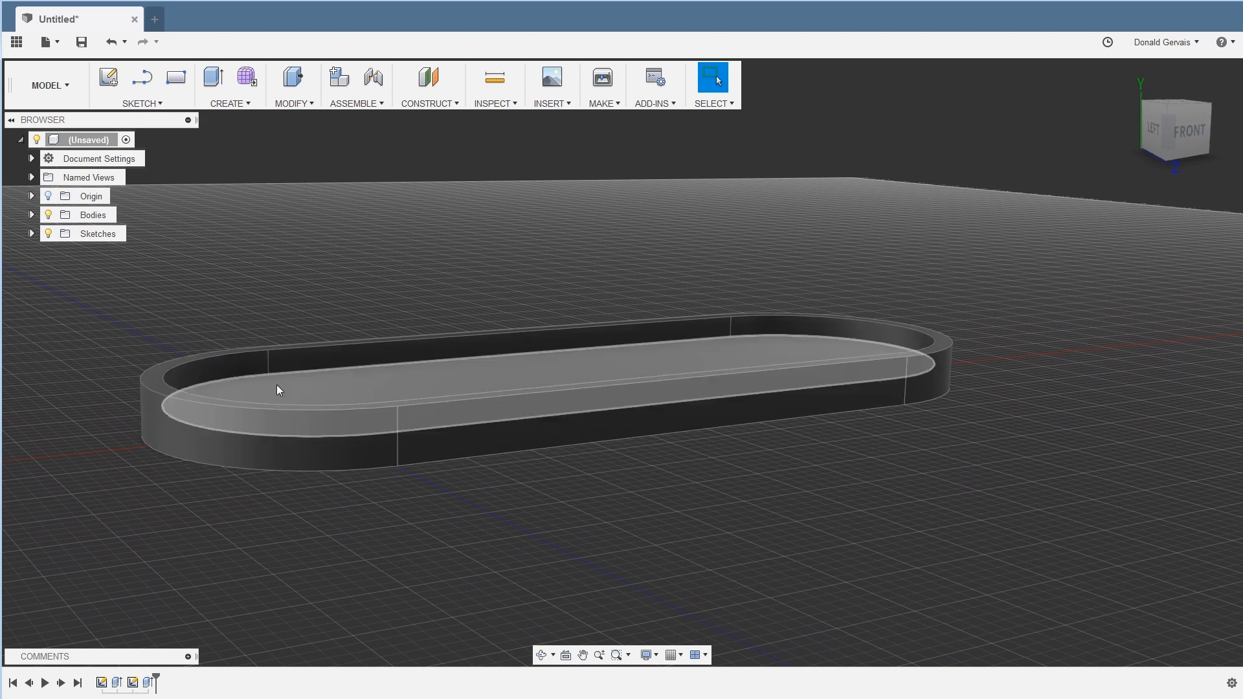
middle_click_drag(530, 391, 508, 463, "shift")
scroll(1158, 609, "up", 2)
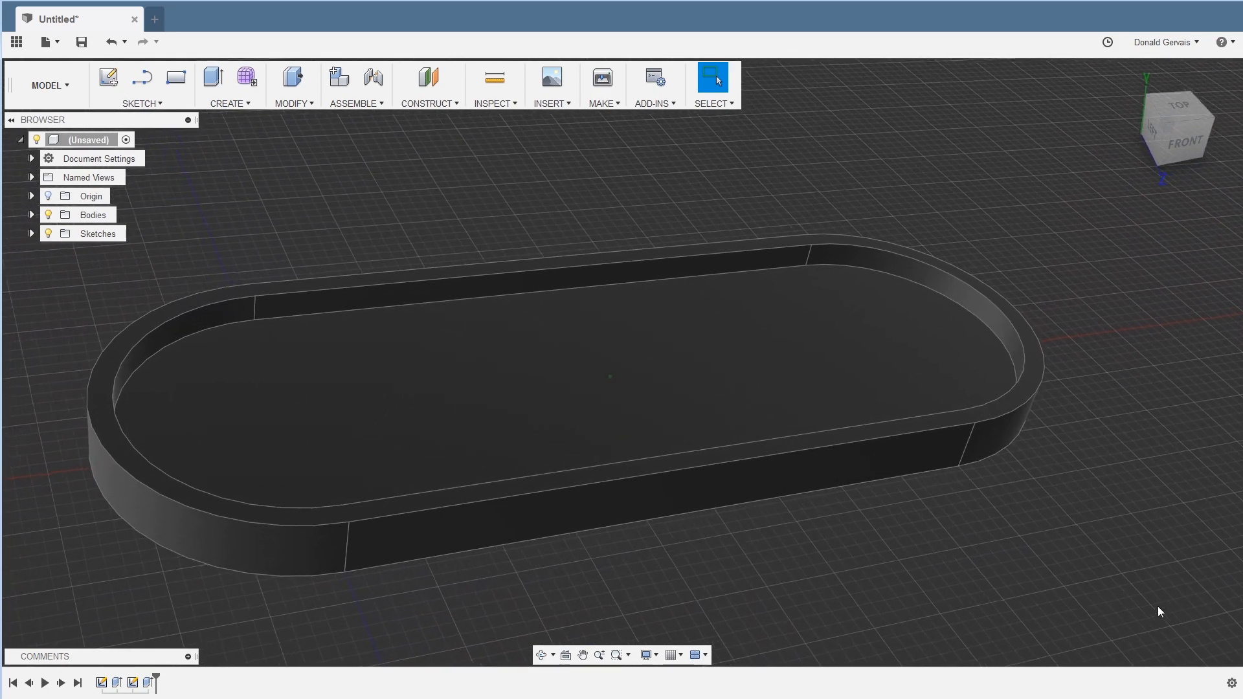
On the recessed floor, sketch a horizontal line 6.21 mm long from the origin toward the nearest rounded end.
left_click(1178, 105)
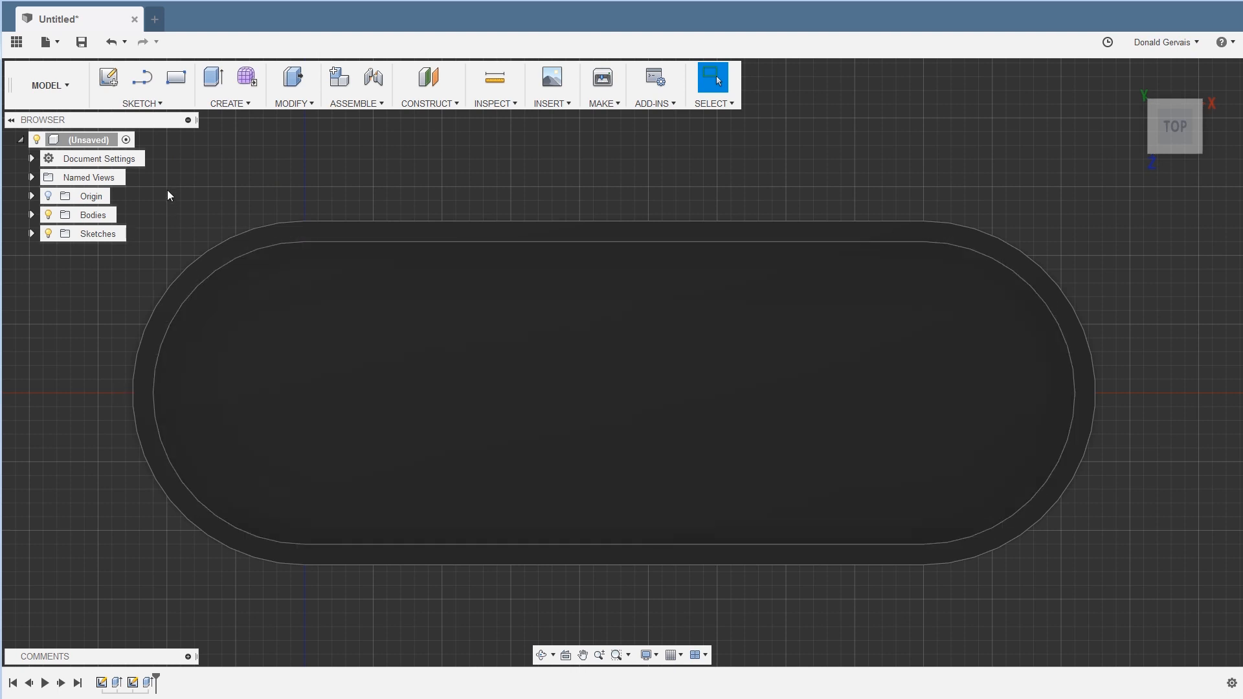
left_click(140, 103)
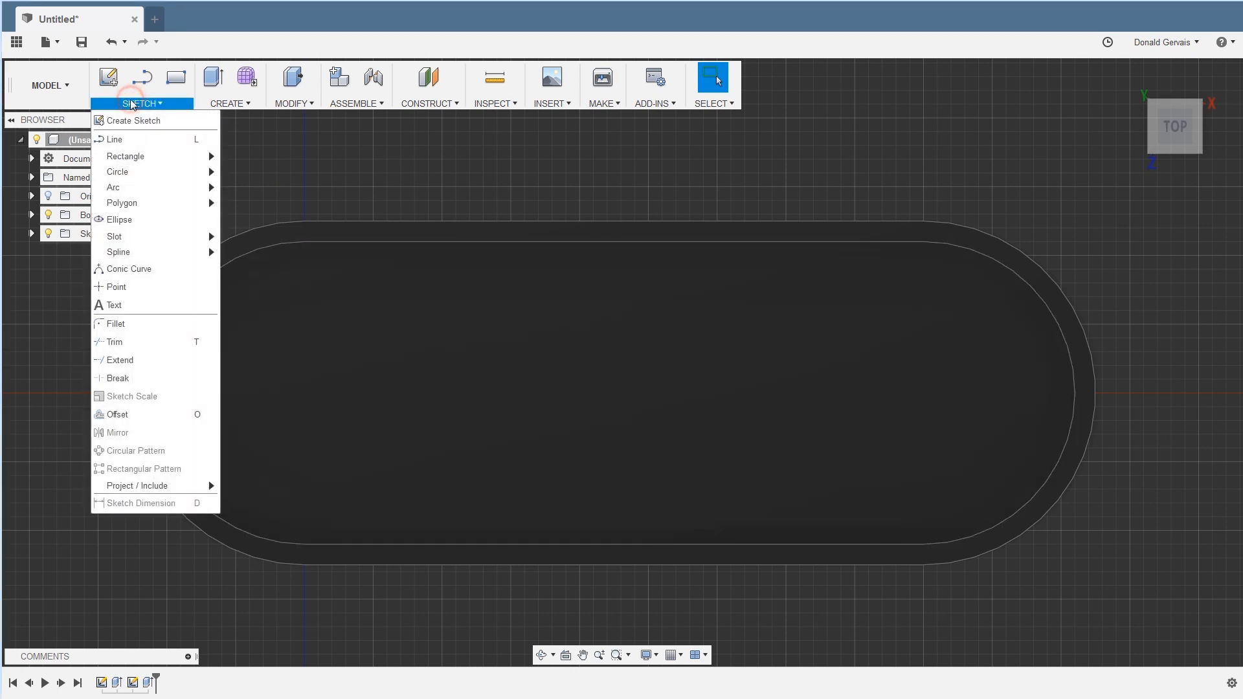
left_click(128, 138)
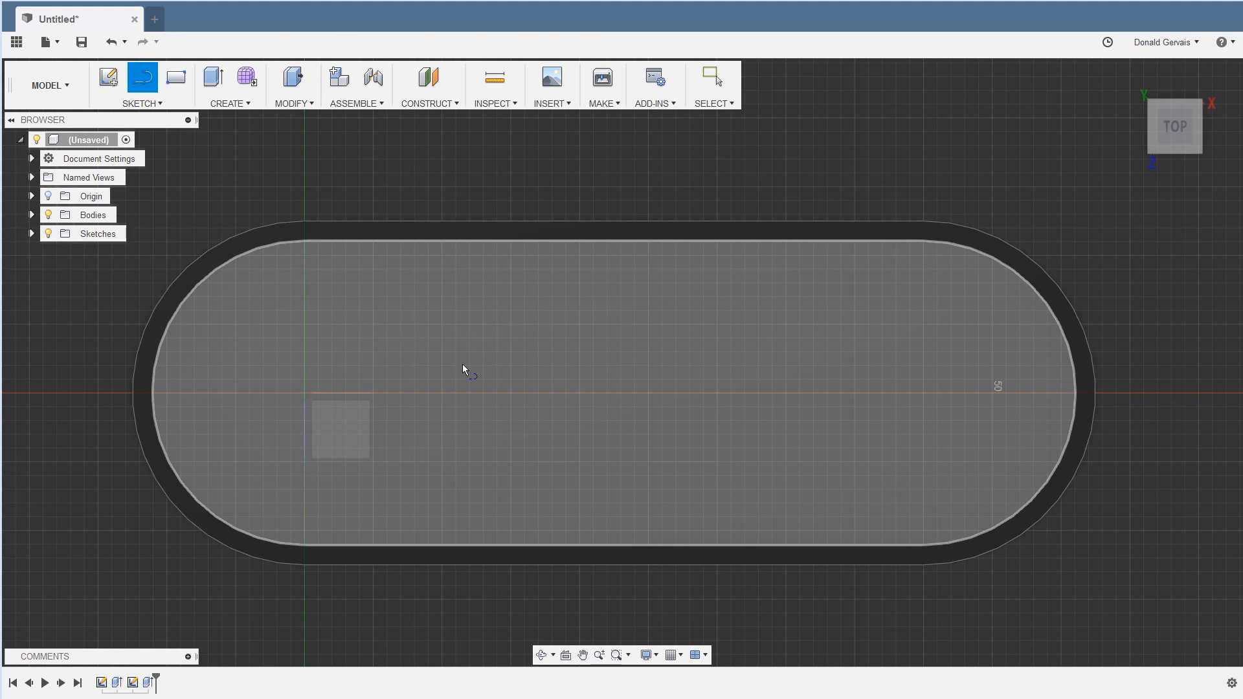
left_click(367, 331)
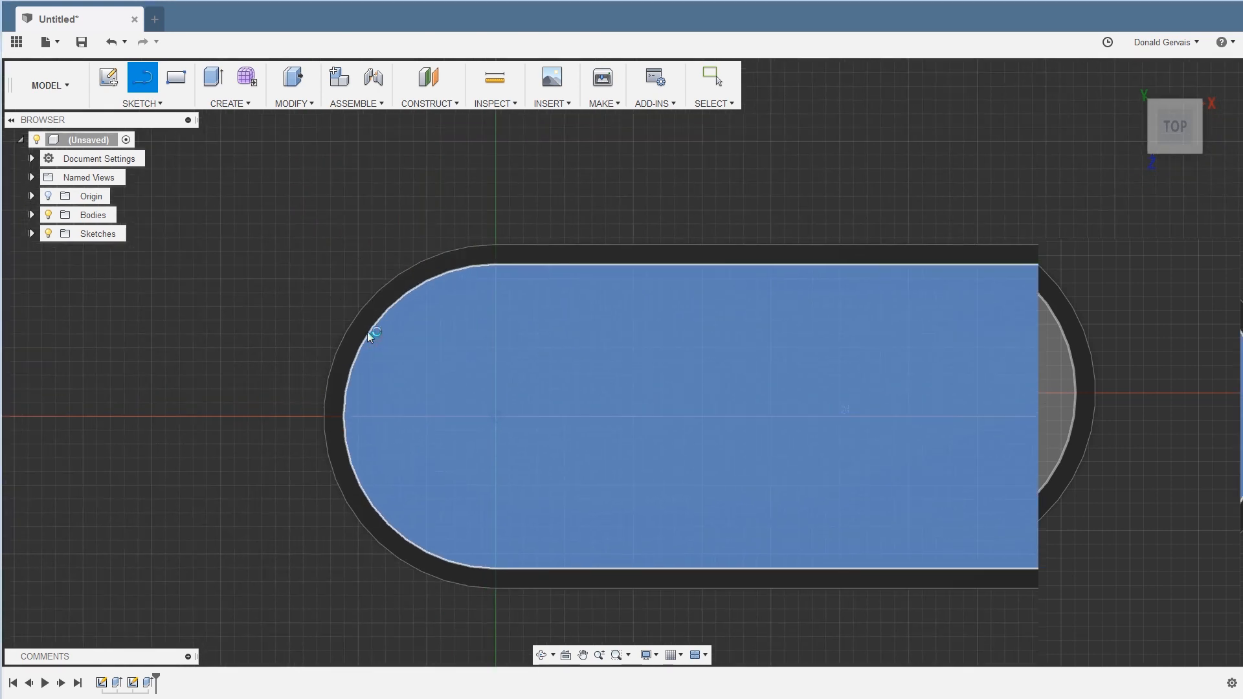
scroll(580, 448, "up", 4)
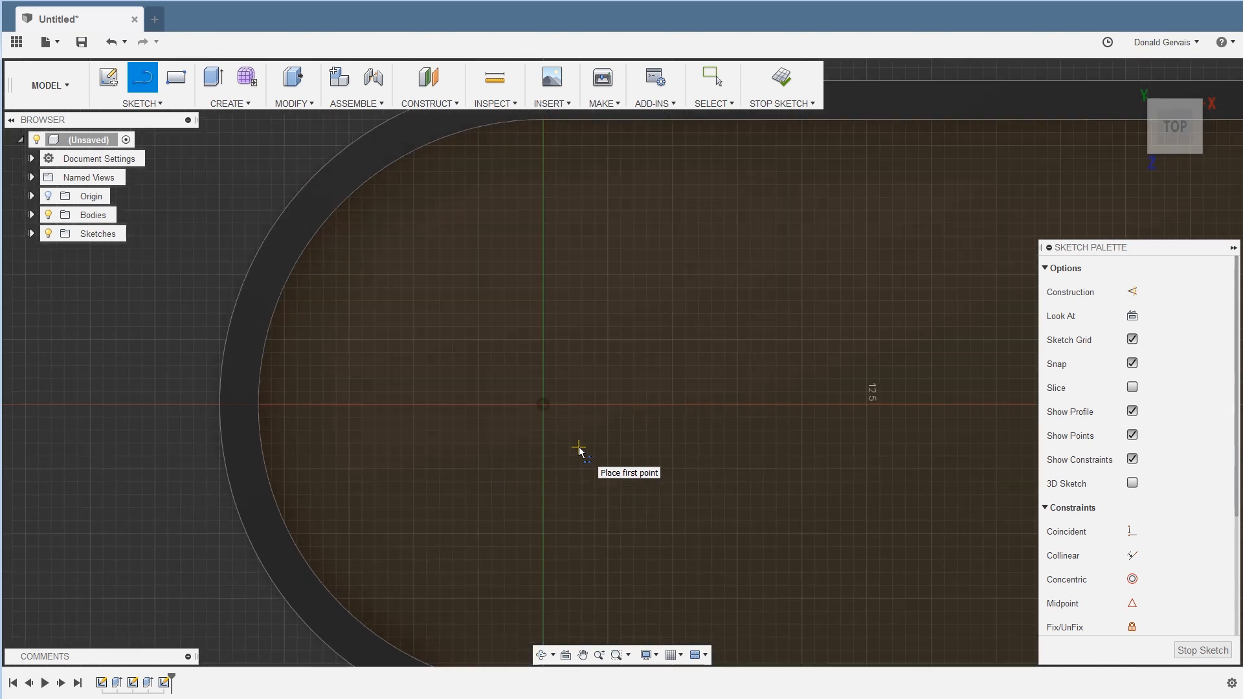
left_click(545, 406)
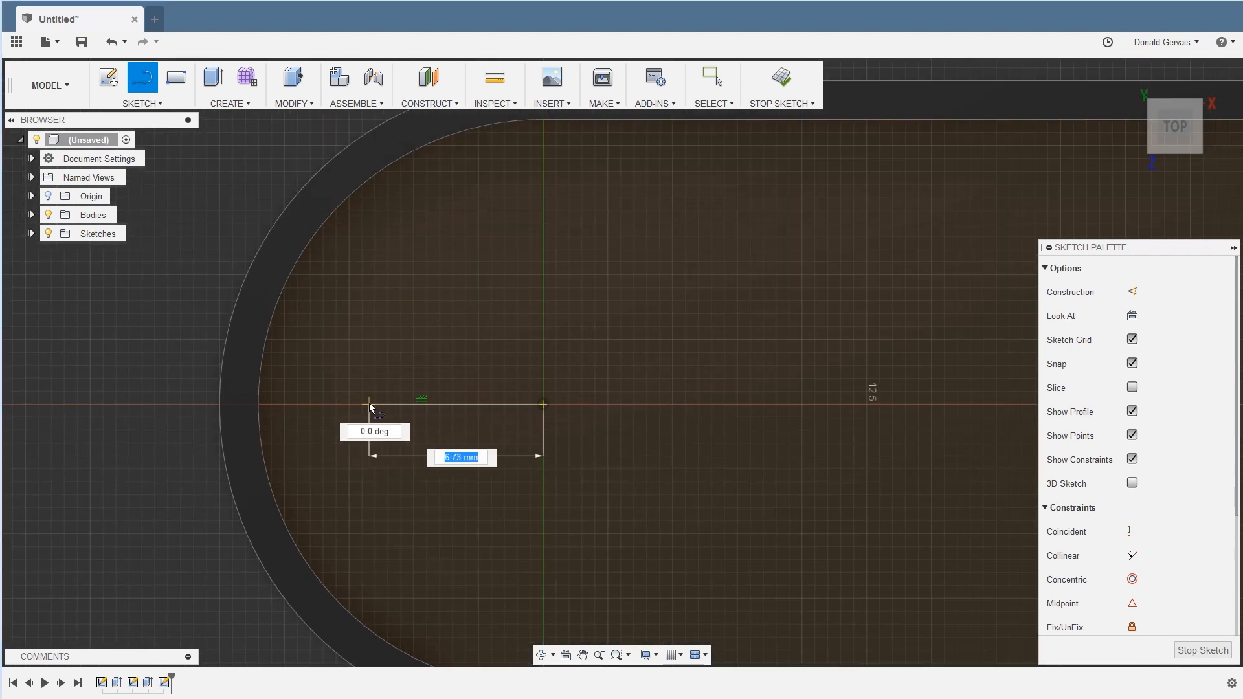
type("6.21")
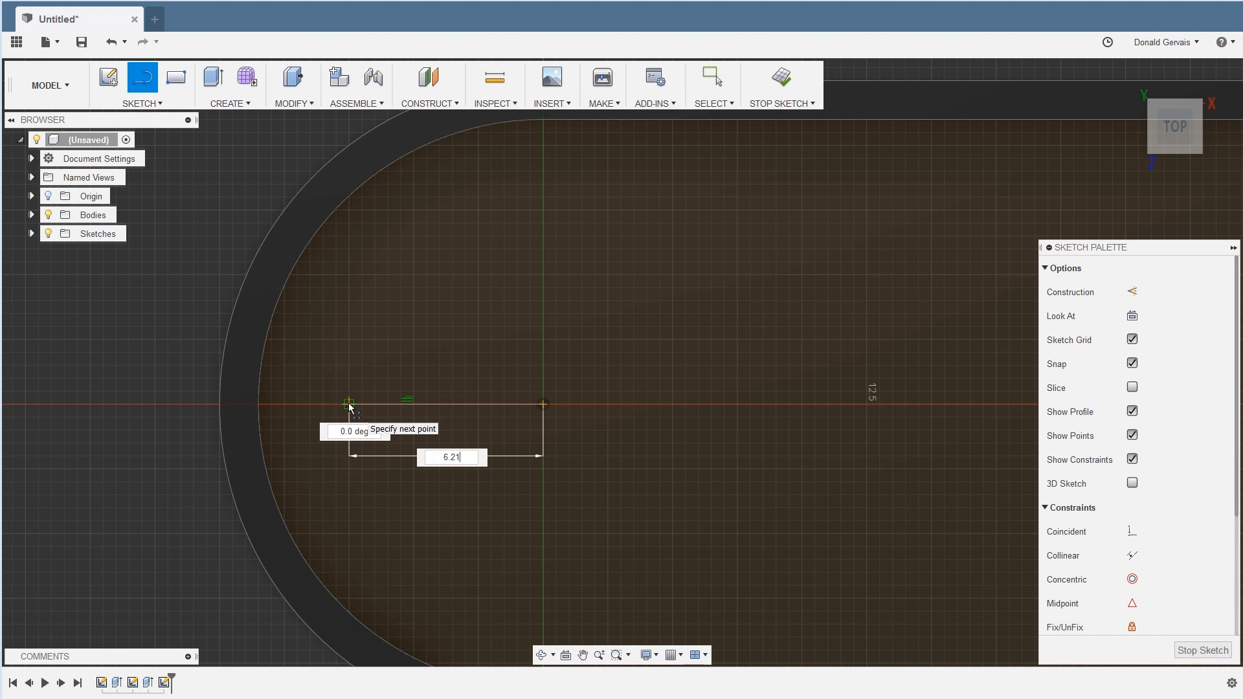
key("Tab")
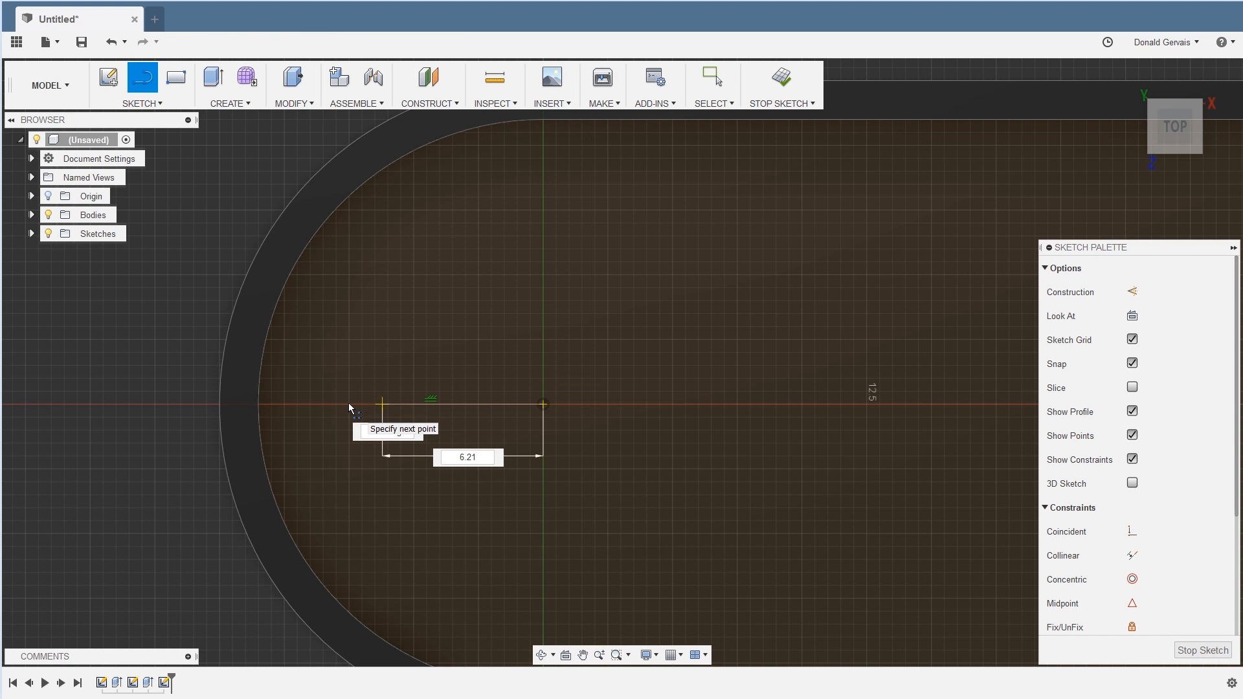
key("Escape")
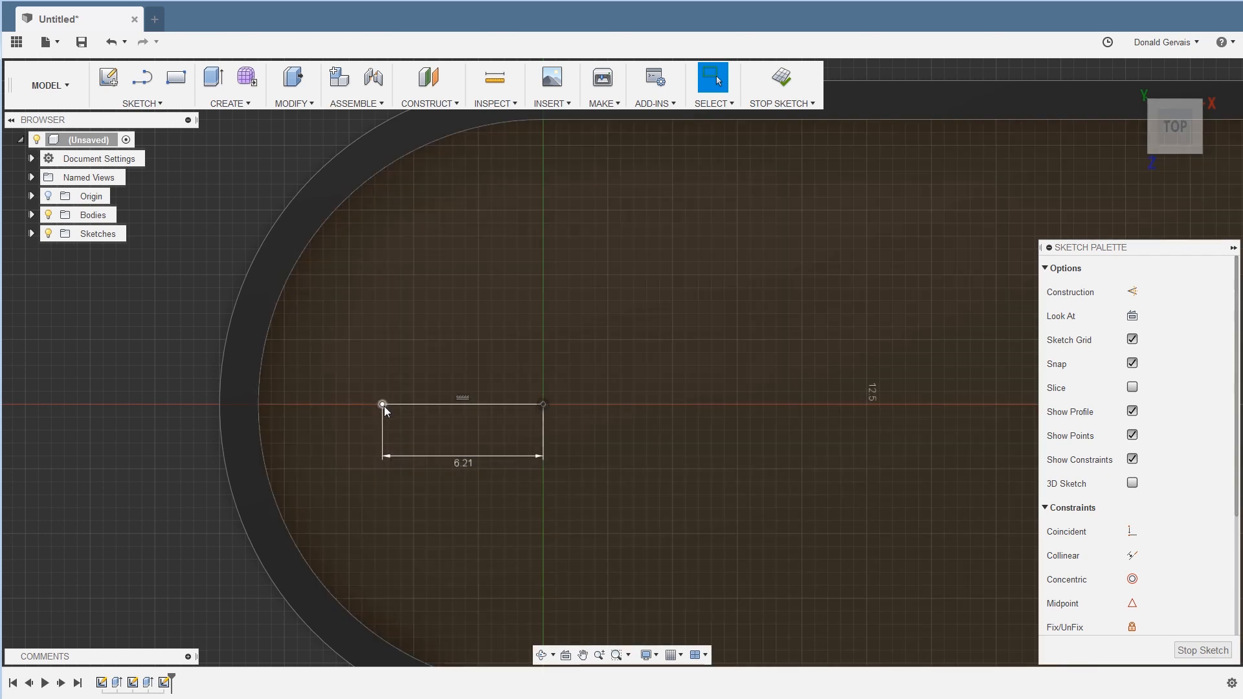
Draw a centre-diameter circle 4 mm in diameter centred on the free end of the 6.21 mm line.
scroll(383, 404, "up", 3)
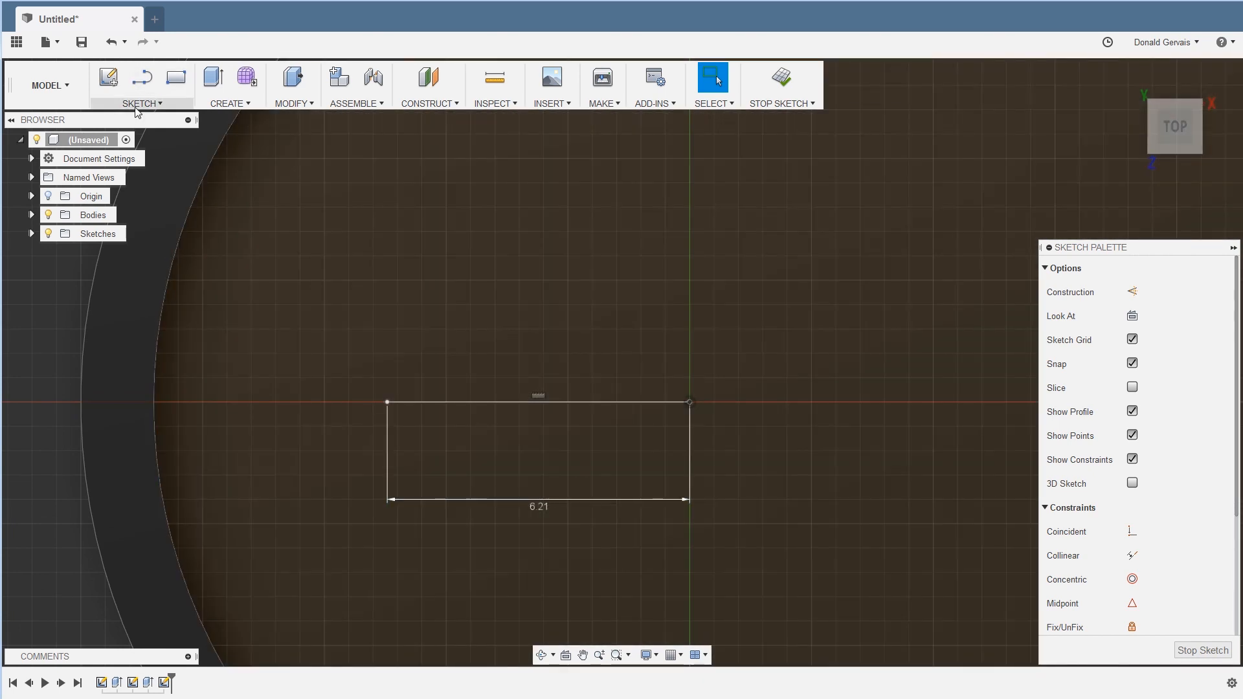
left_click(139, 104)
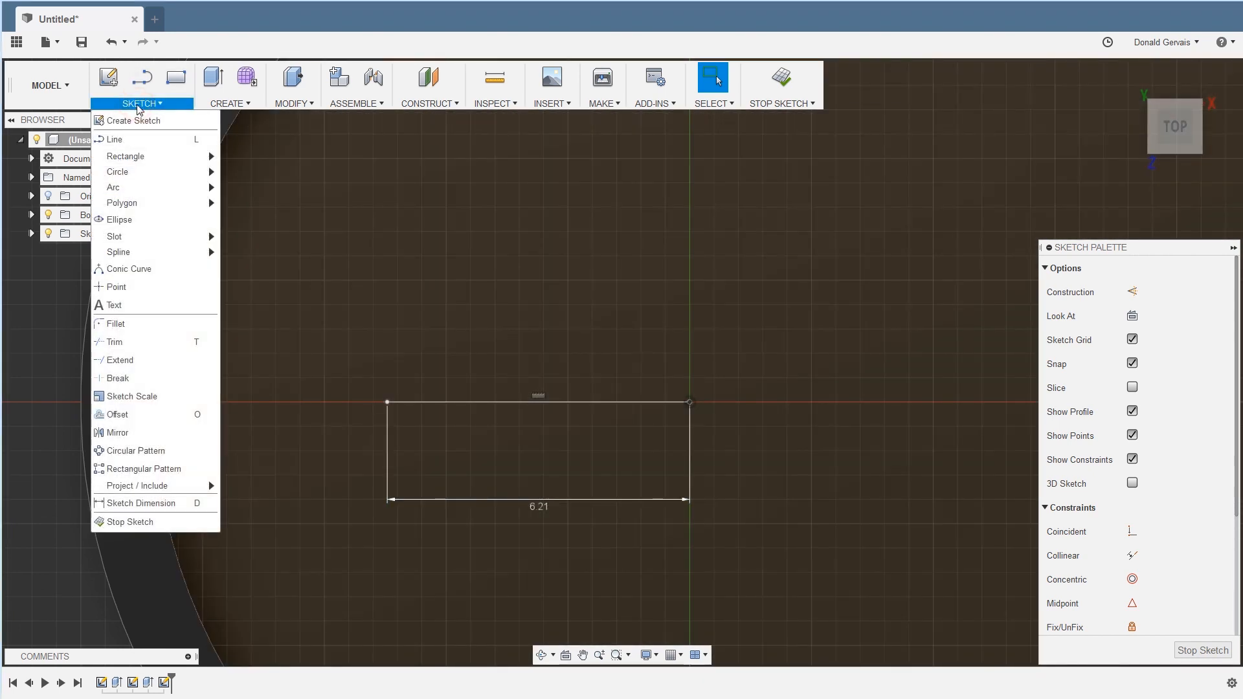
mouse_move(139, 170)
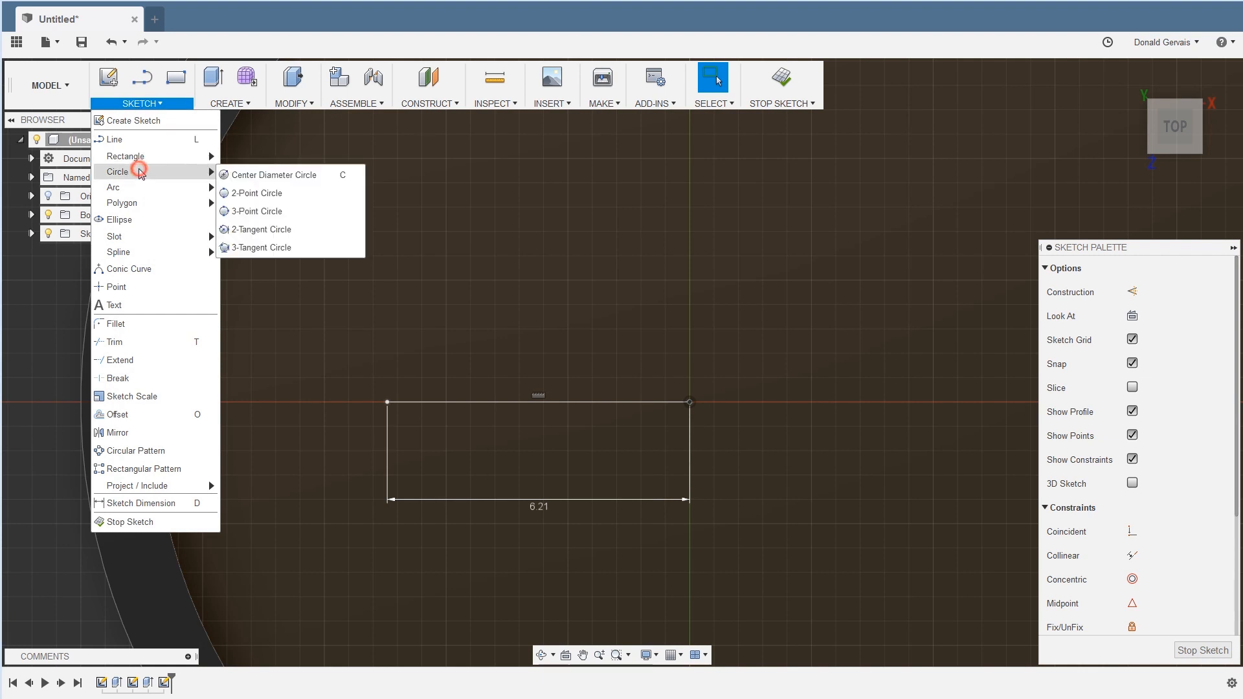
left_click(286, 176)
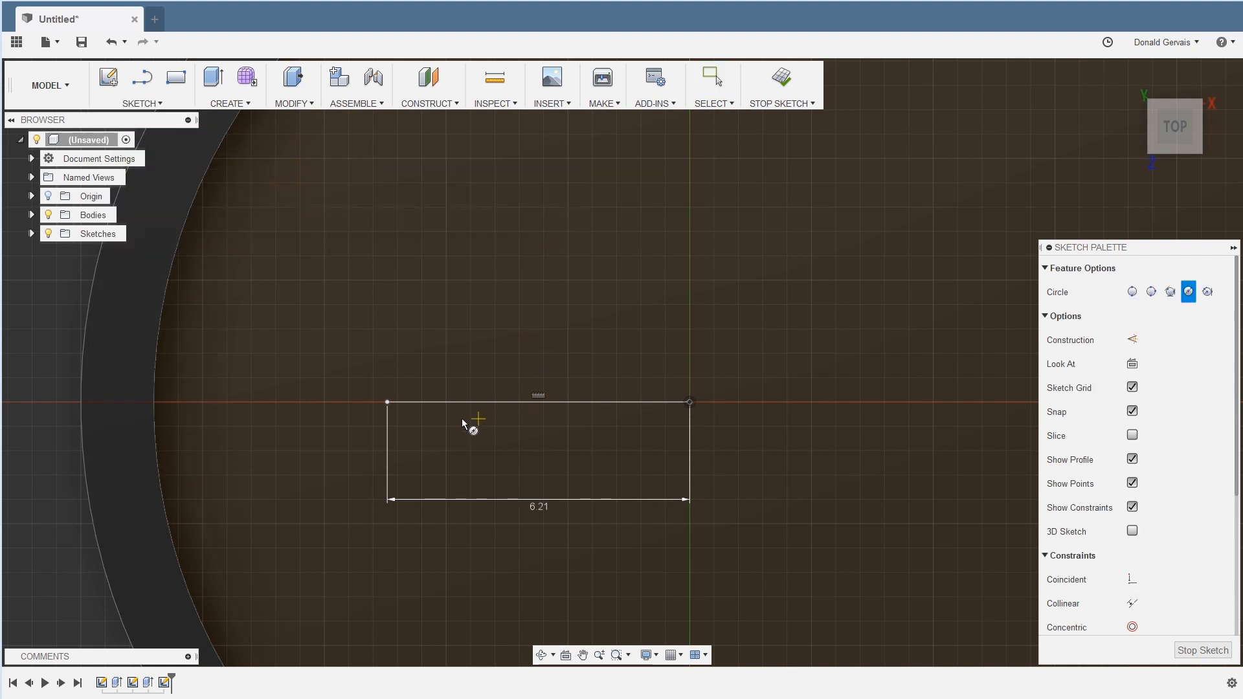
left_click(388, 402)
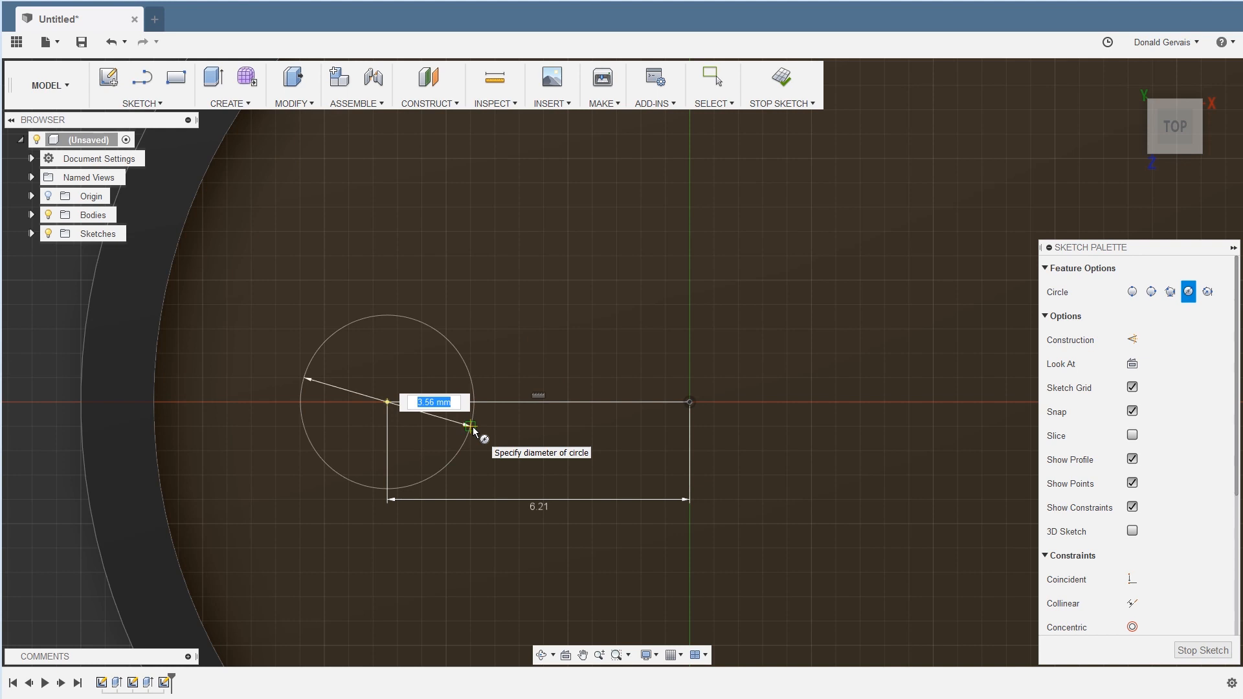
type("4")
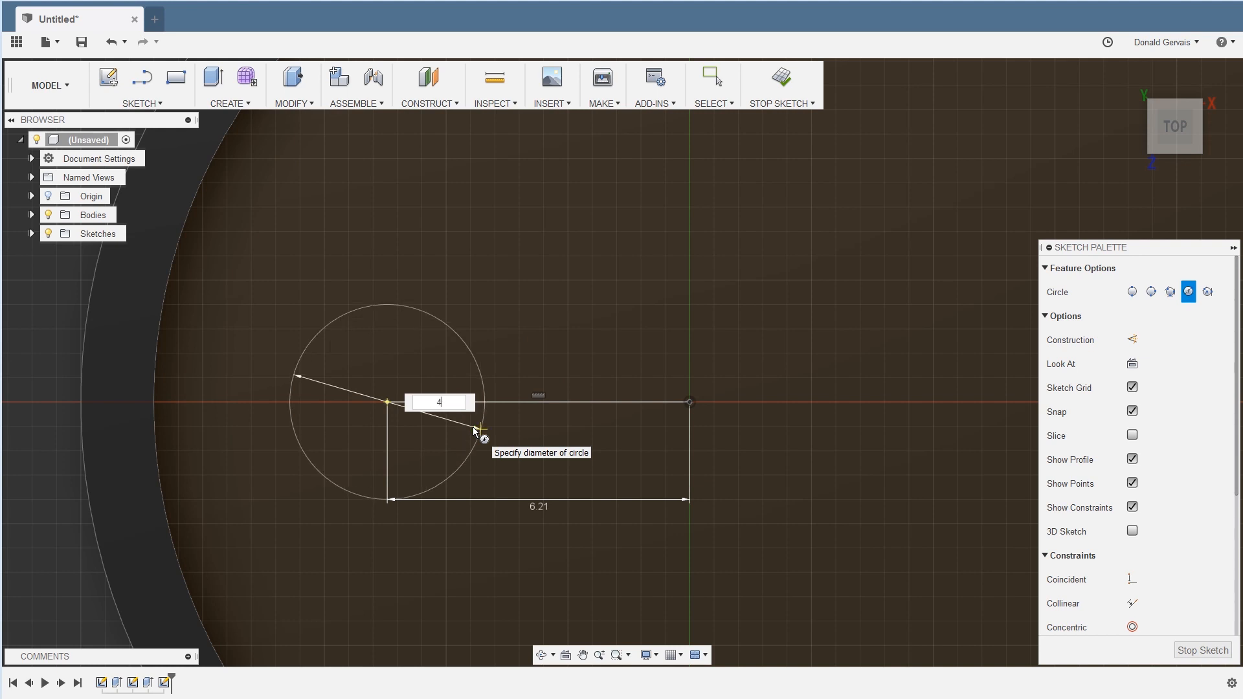
key("Tab")
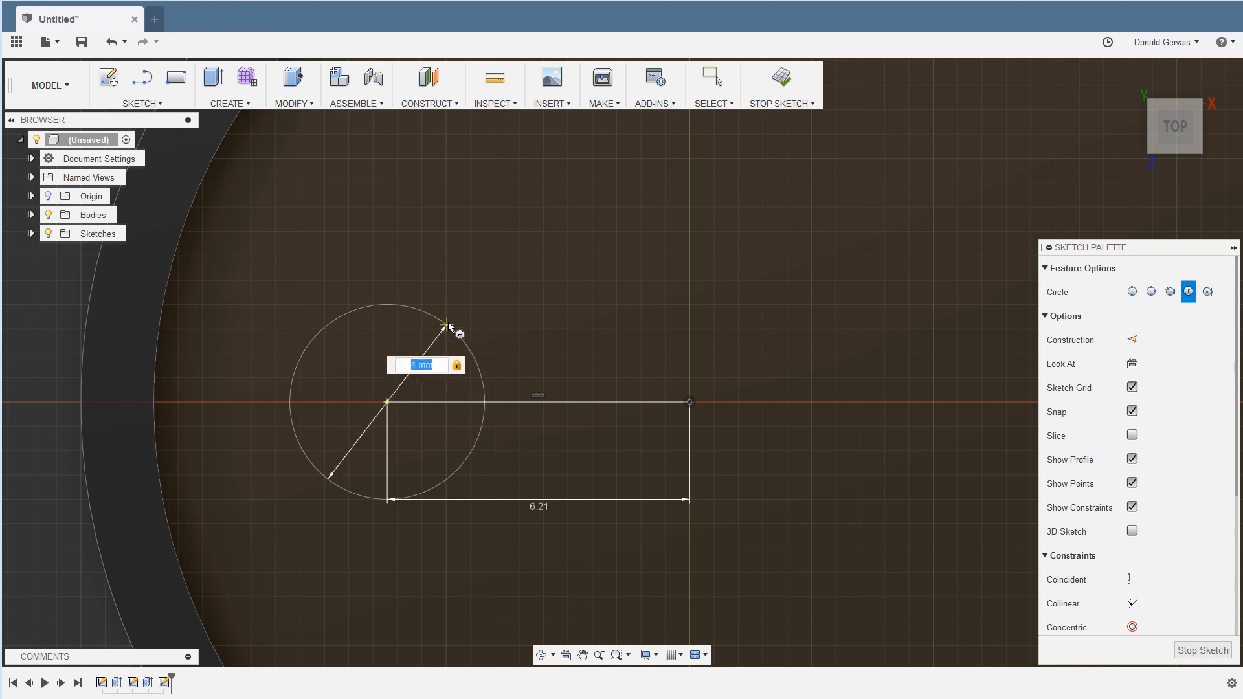
left_click(337, 345)
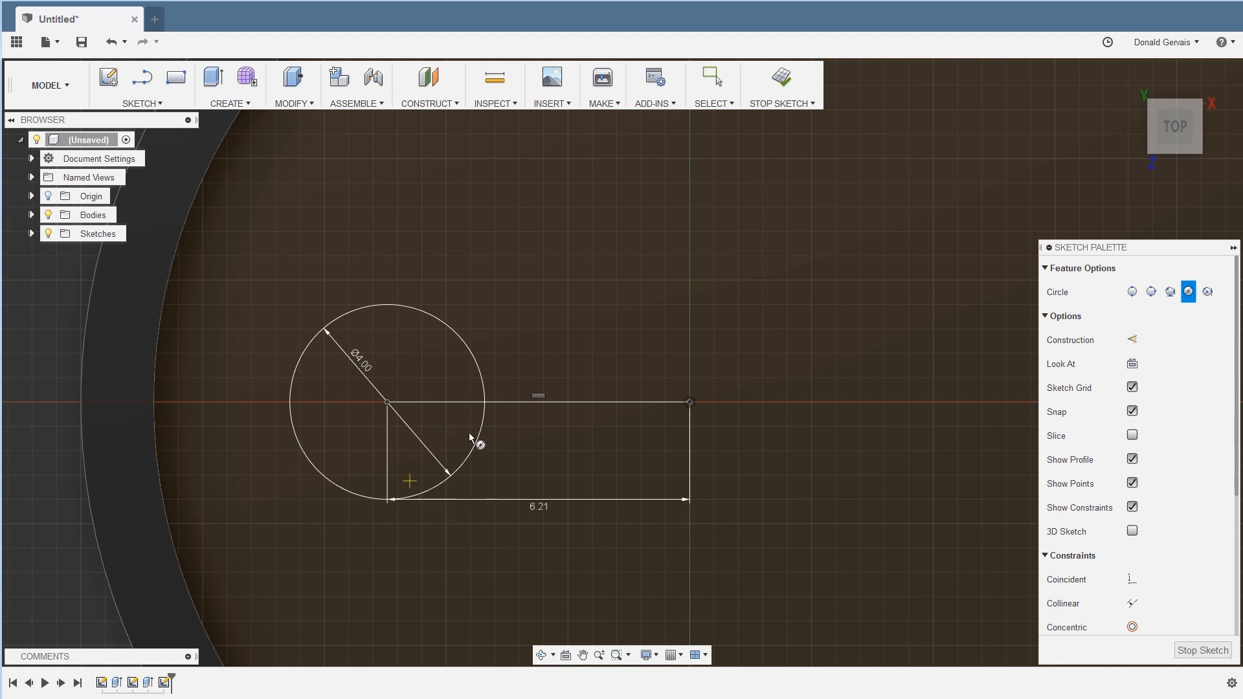
Extrude the 4 mm circle by -2 mm to cut a hole through the recessed floor.
left_click(216, 83)
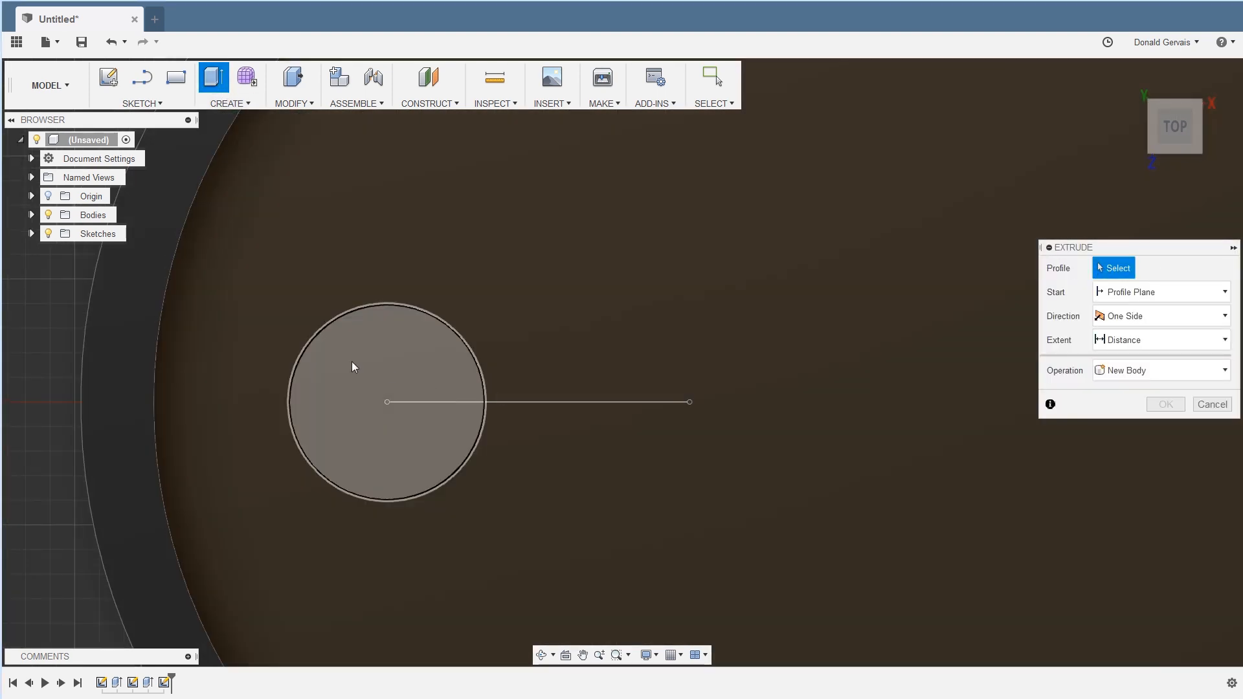
left_click(410, 337)
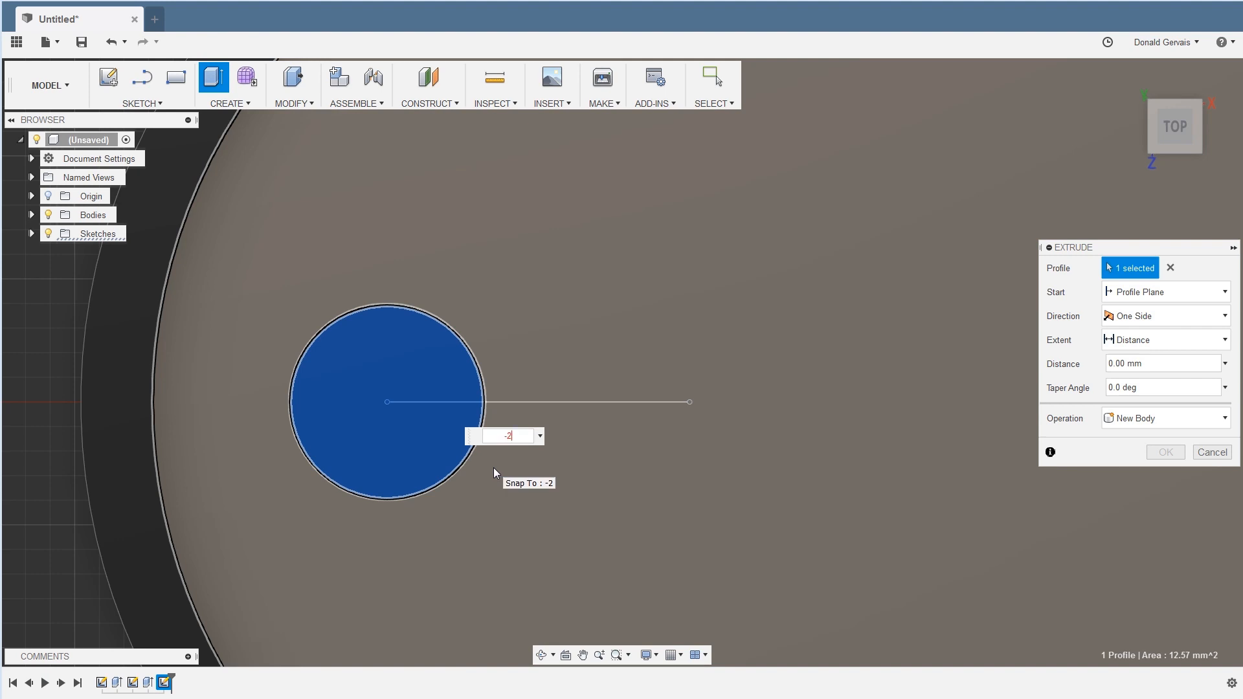
key("Return")
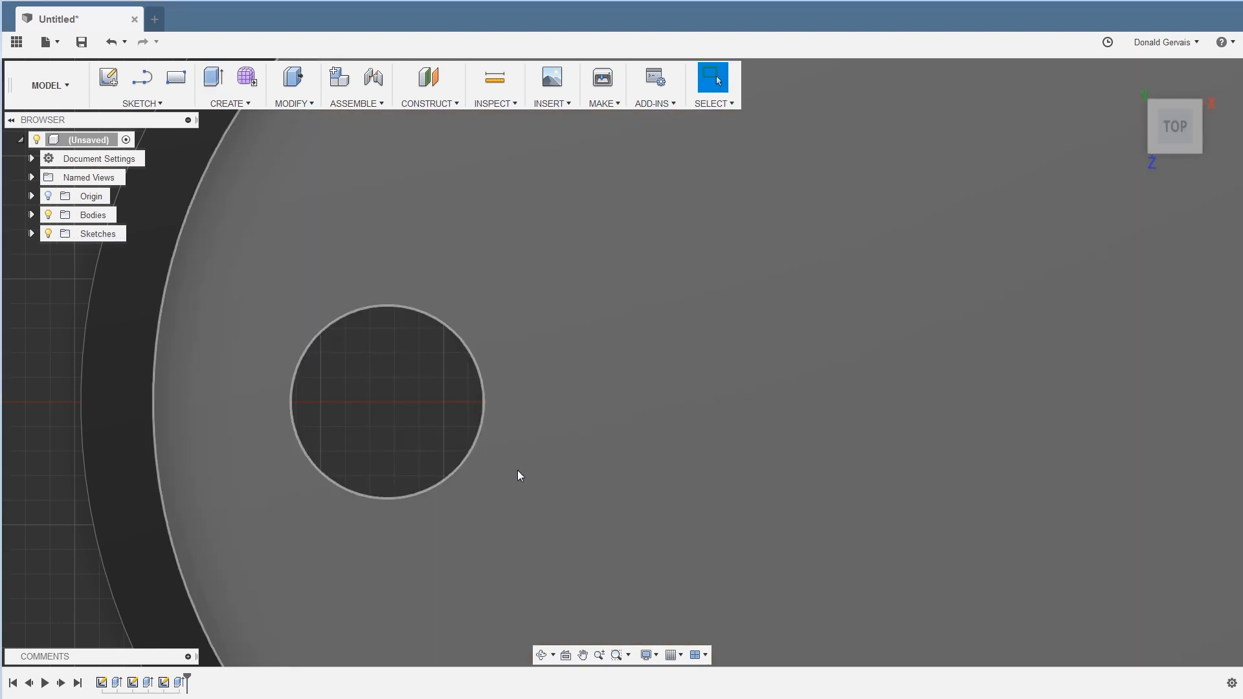
scroll(687, 485, "down", 5)
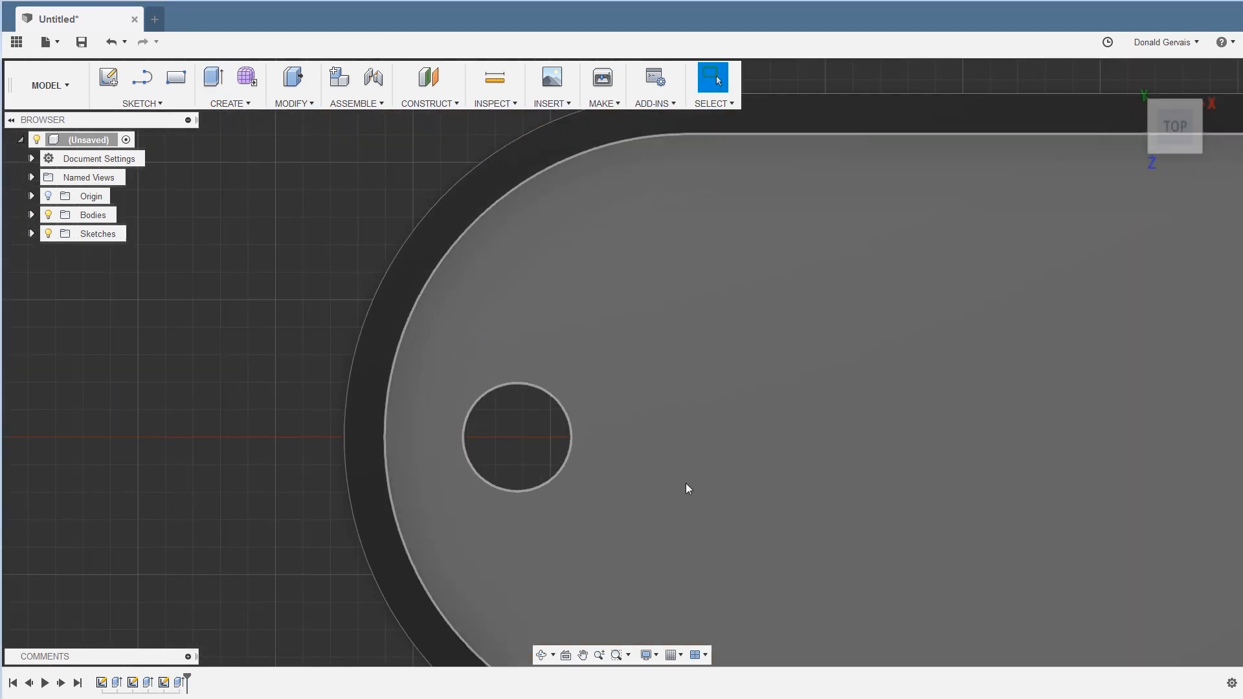
middle_click_drag(686, 487, 391, 372)
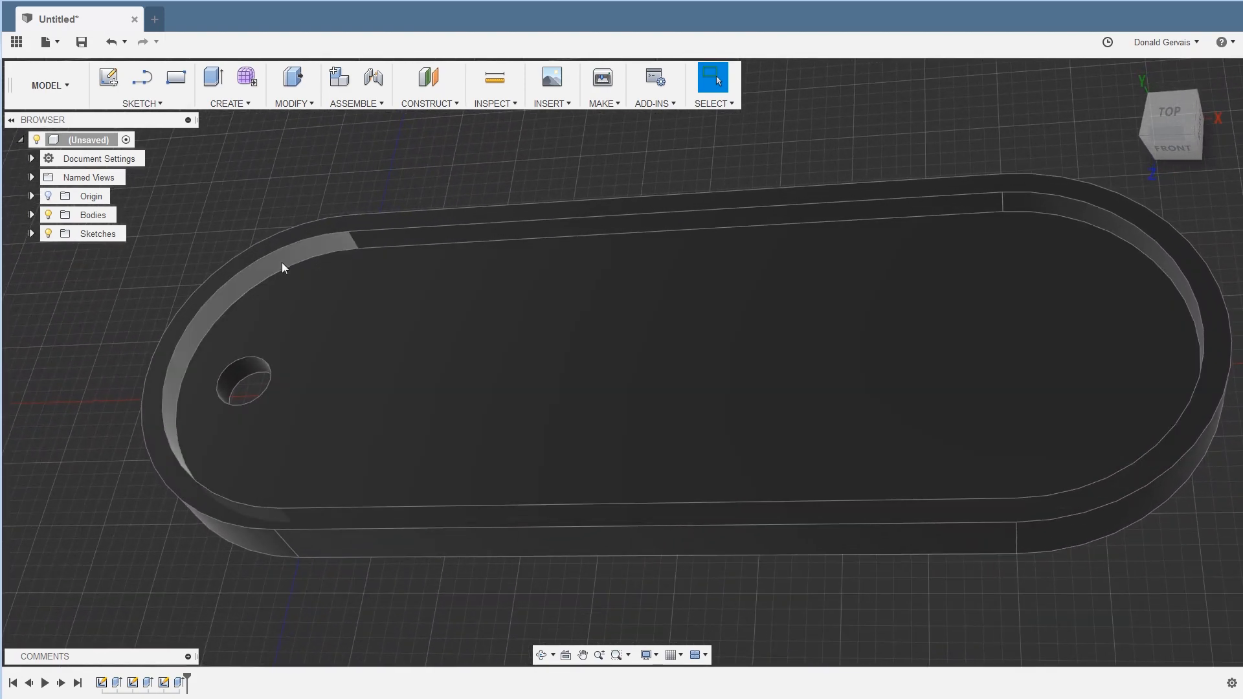
Add sketch text with the owner's four-letter nickname in capitals on the recessed floor beside the hole, rotated to 180 degrees.
left_click(1171, 113)
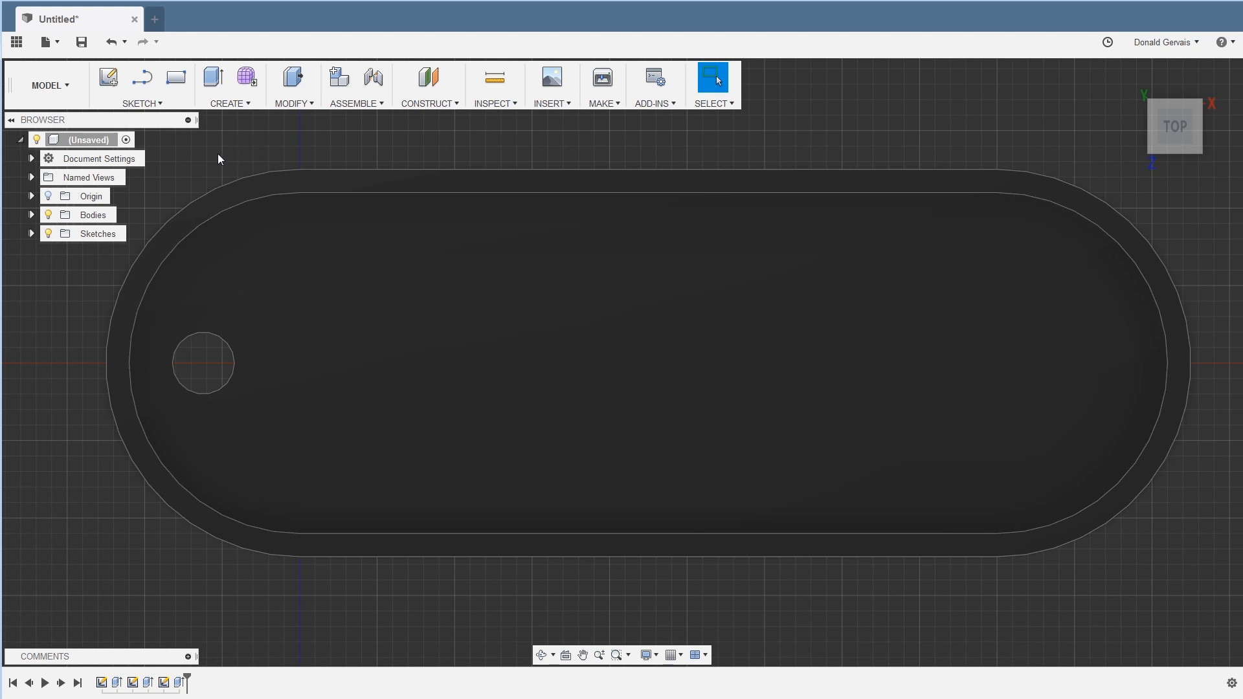
left_click(140, 104)
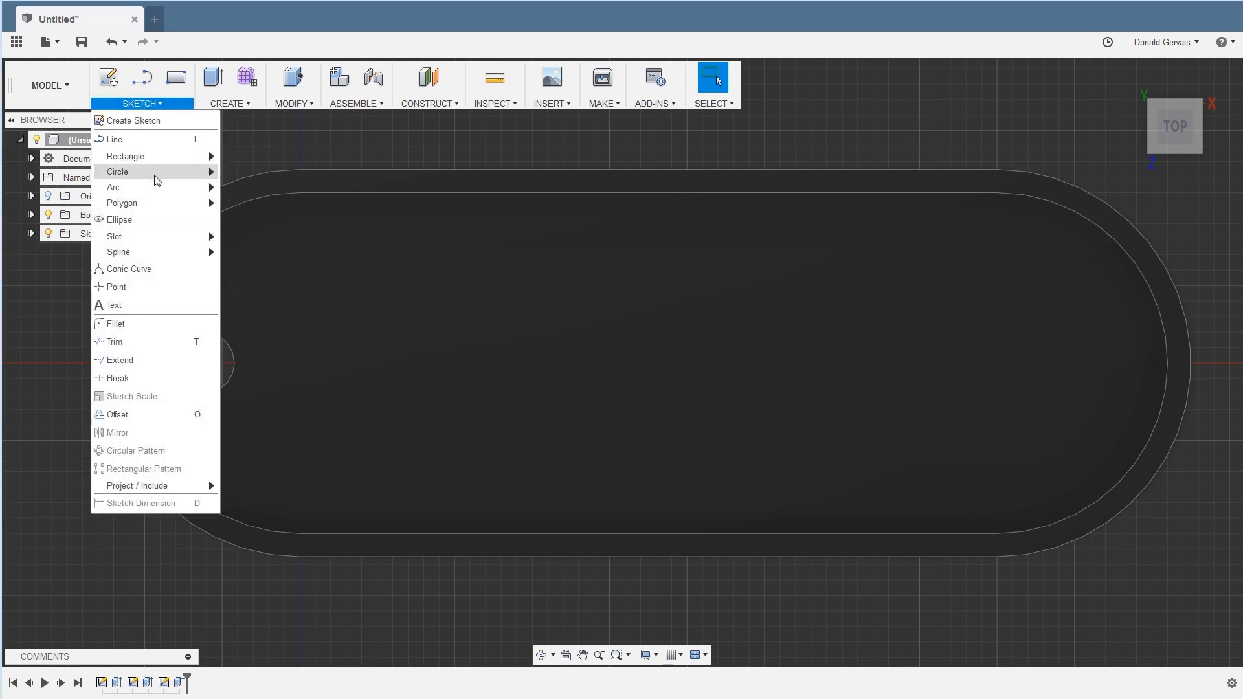
left_click(140, 307)
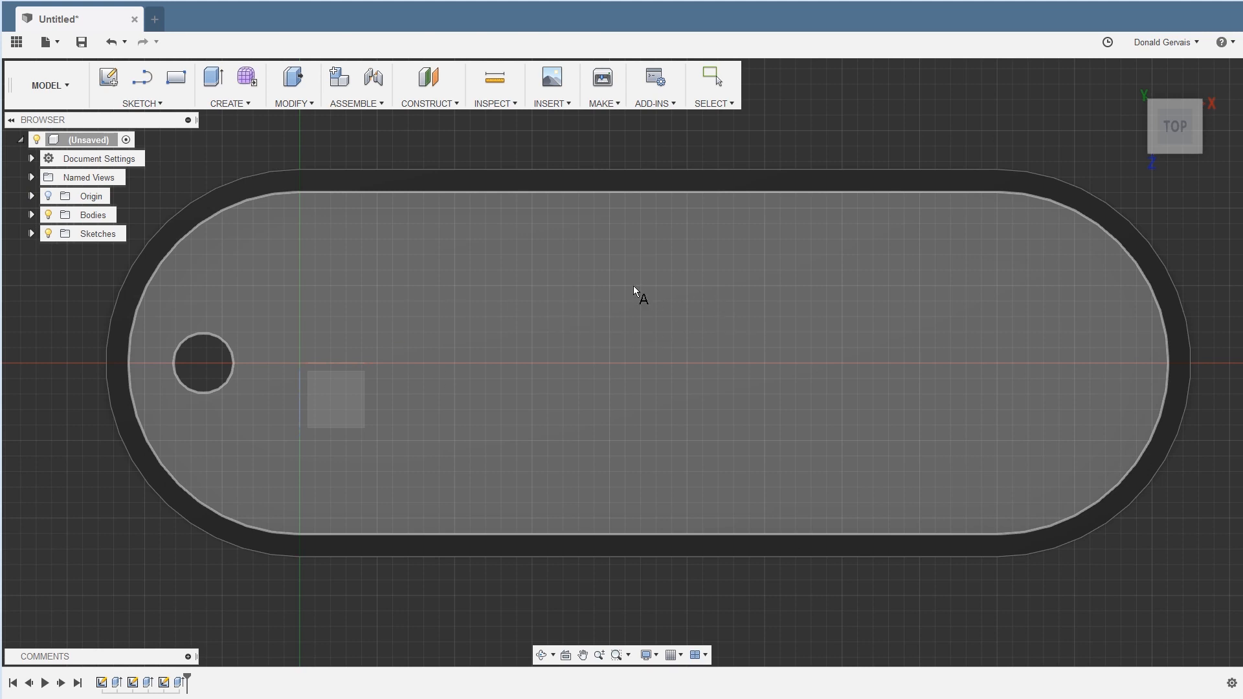
left_click(464, 298)
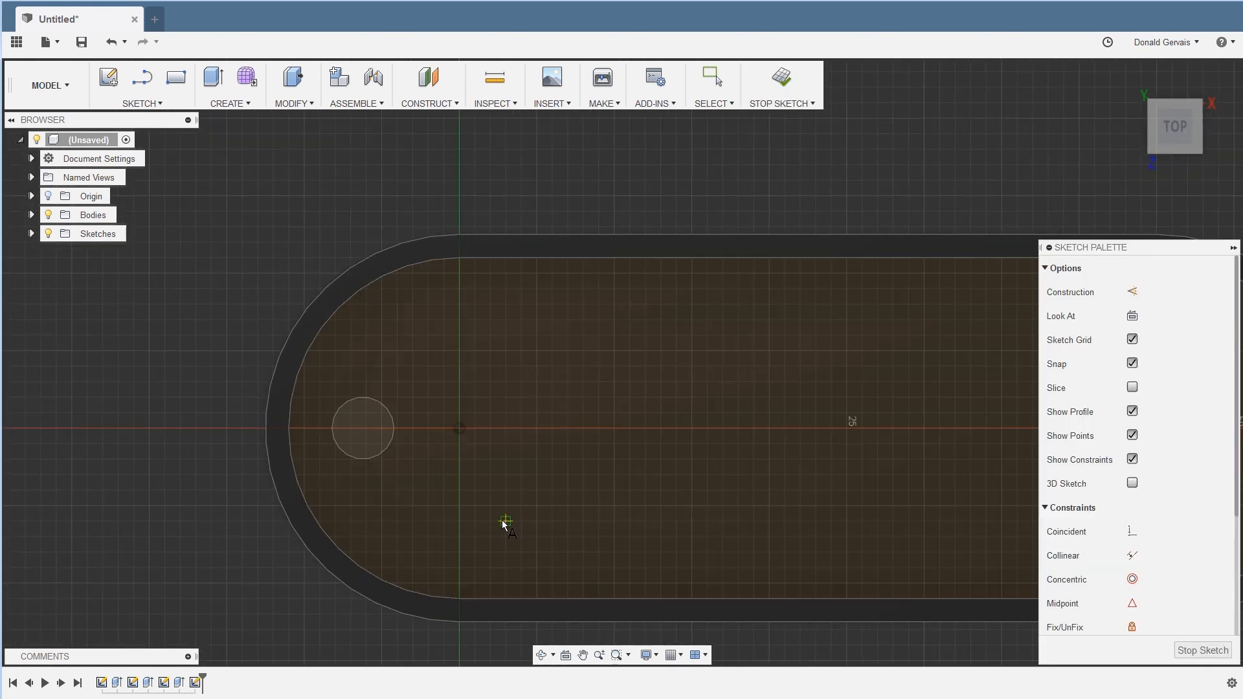
left_click(481, 535)
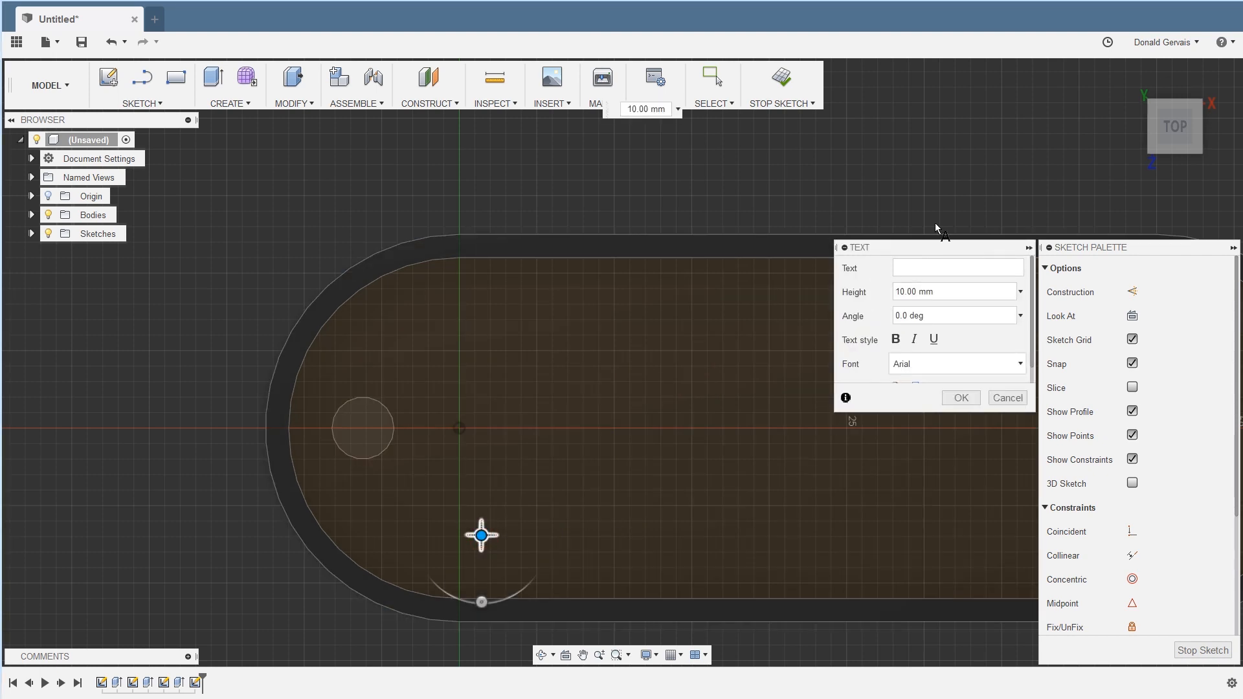
type("GERV")
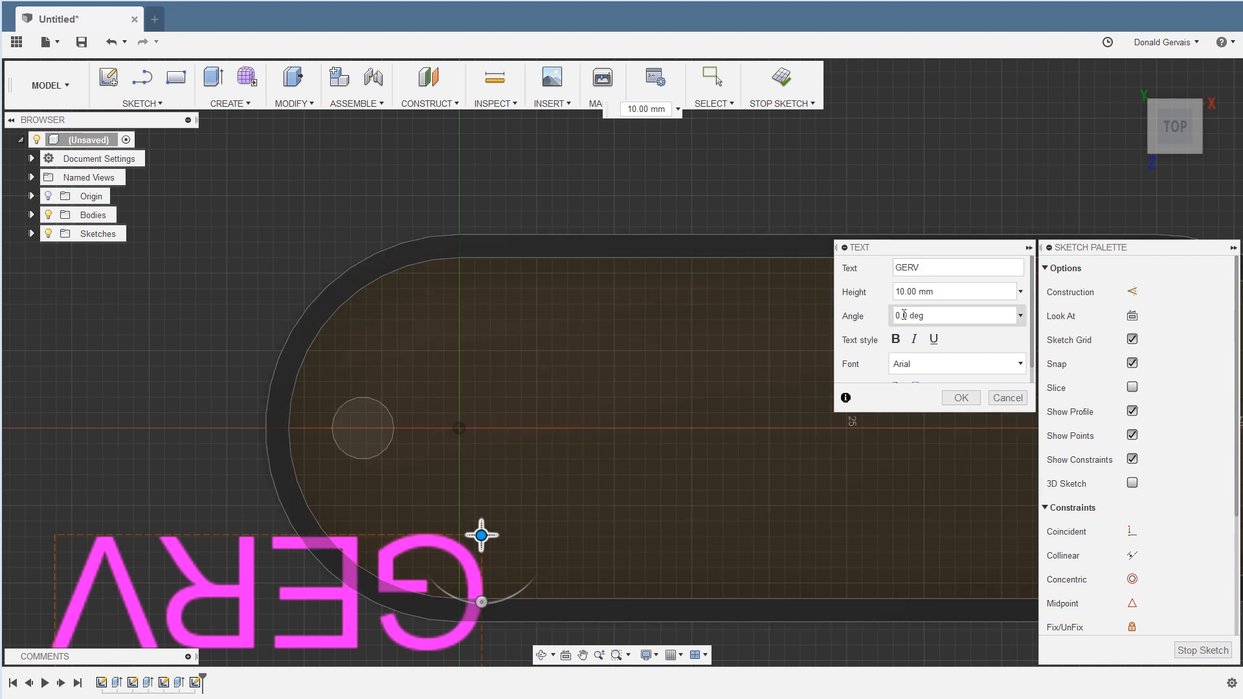
left_click(932, 315)
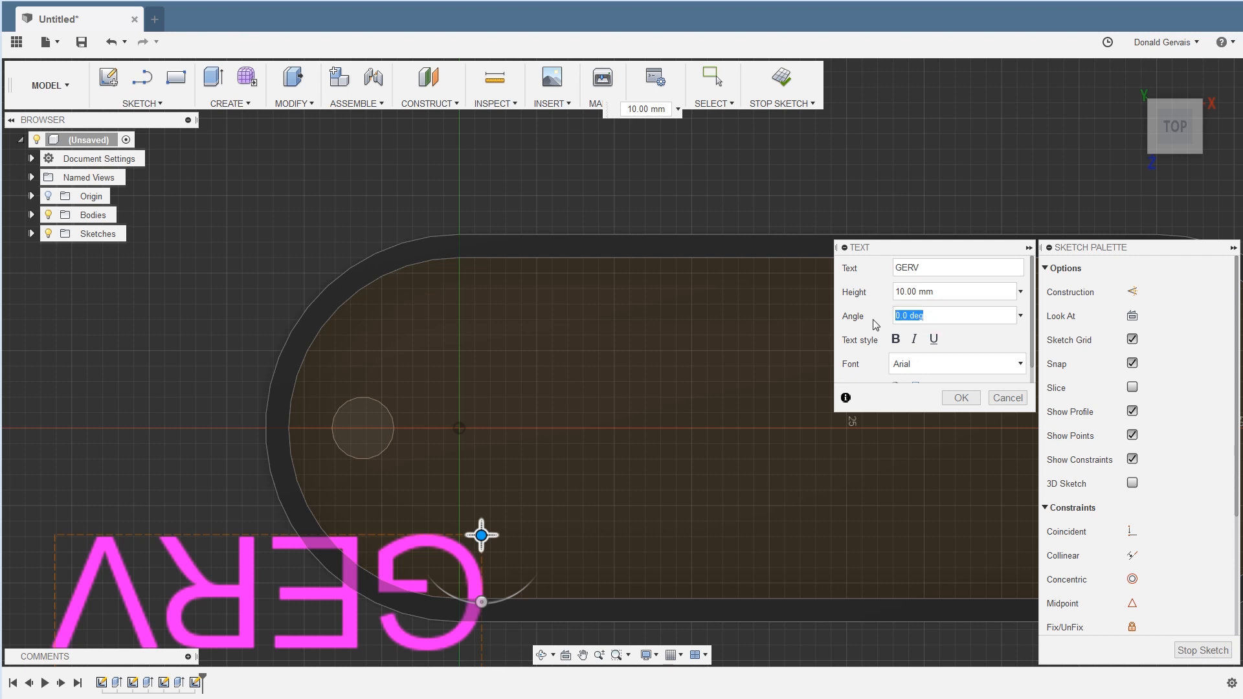
type("180")
key("Tab")
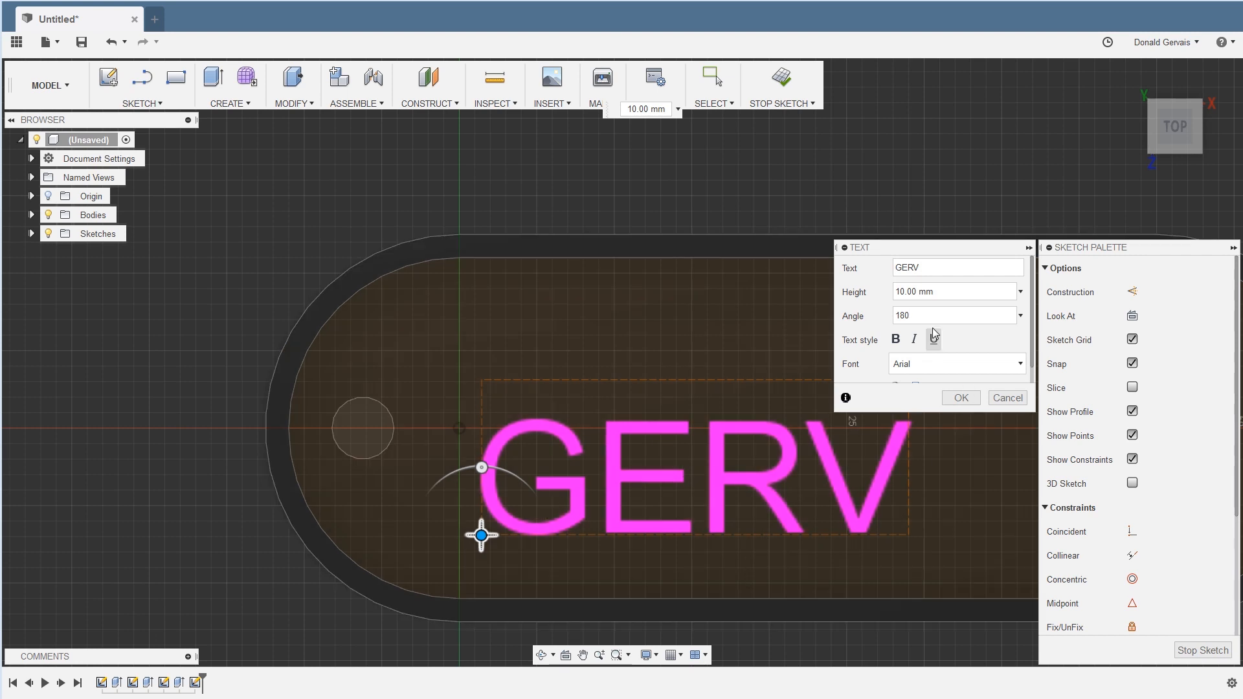
Make the text bold and 20 mm high, and shift it toward the hole so it fits inside the recess.
scroll(808, 442, "down", 2)
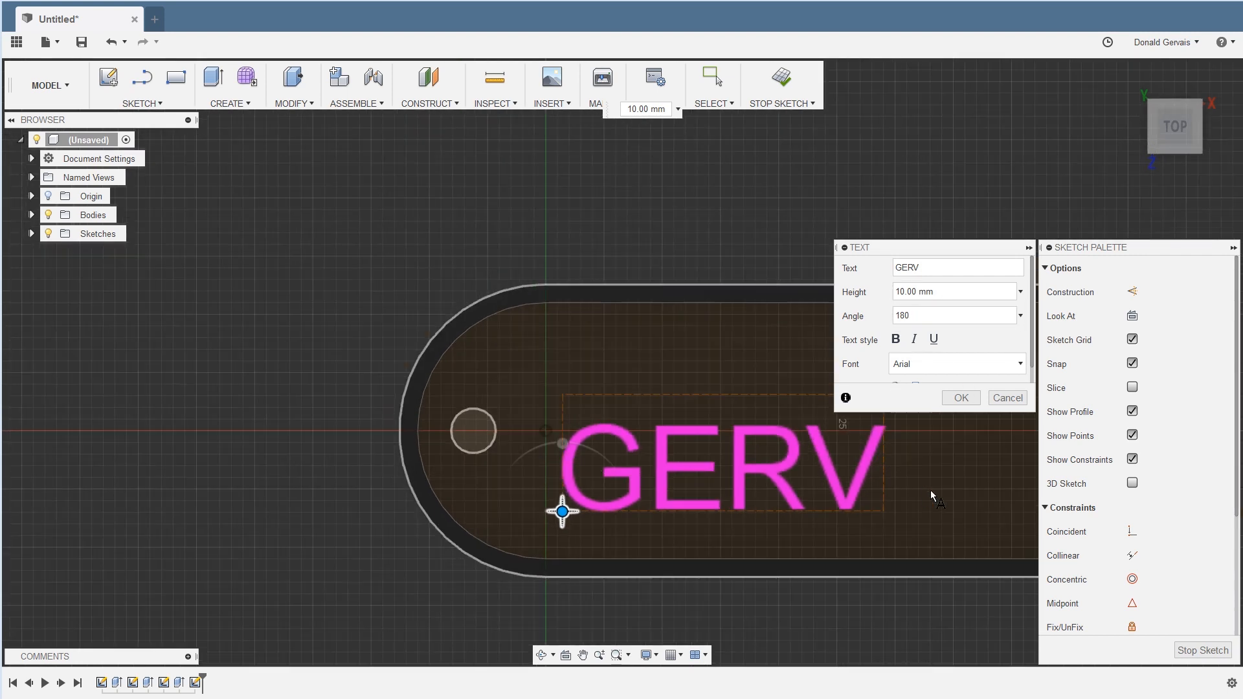
middle_click_drag(932, 499, 572, 505)
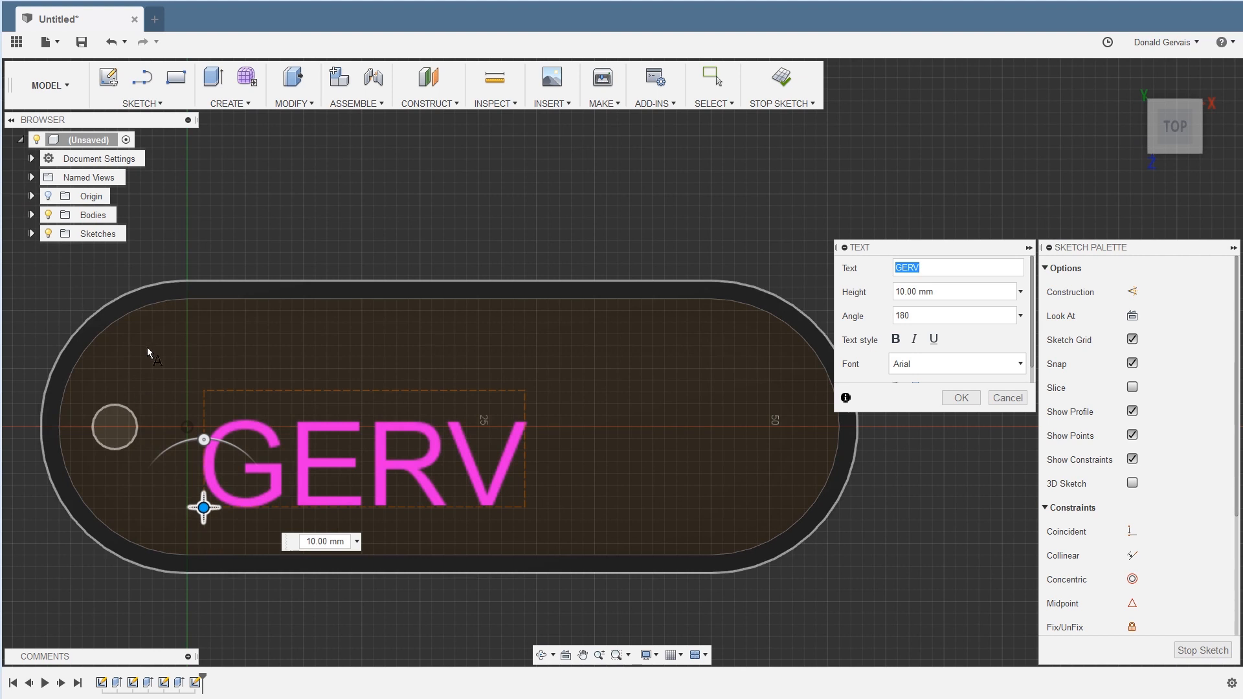
left_click(896, 339)
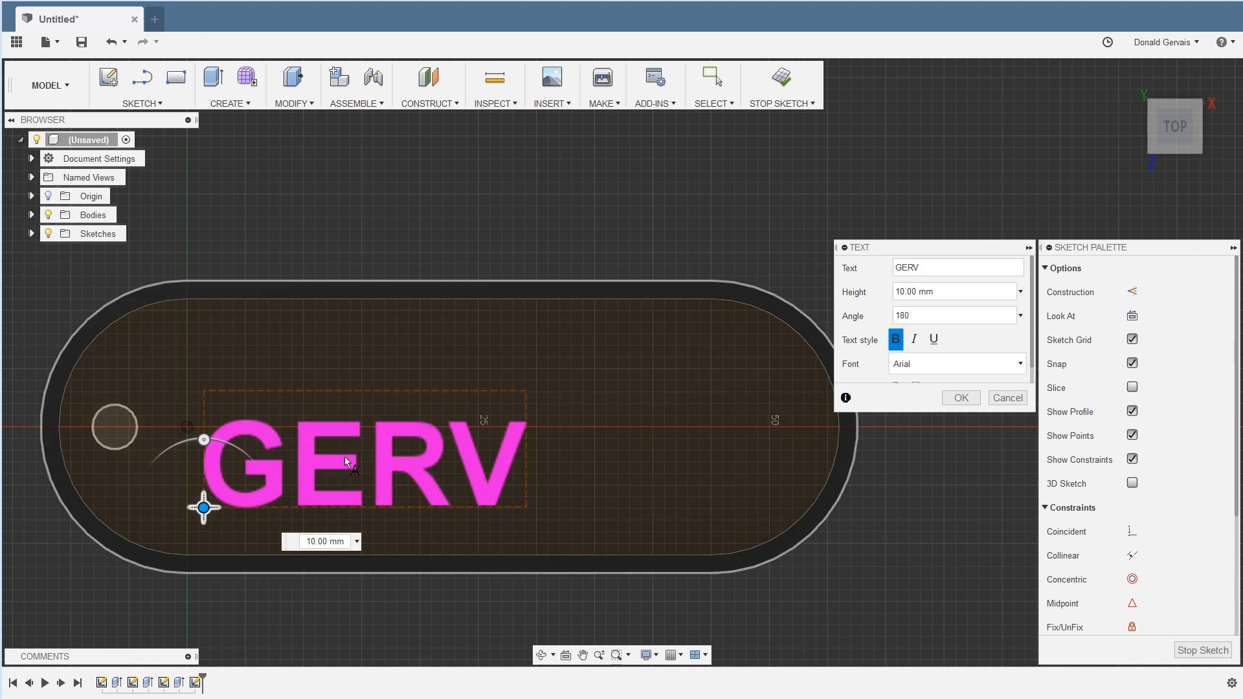
scroll(352, 324, "up", 1)
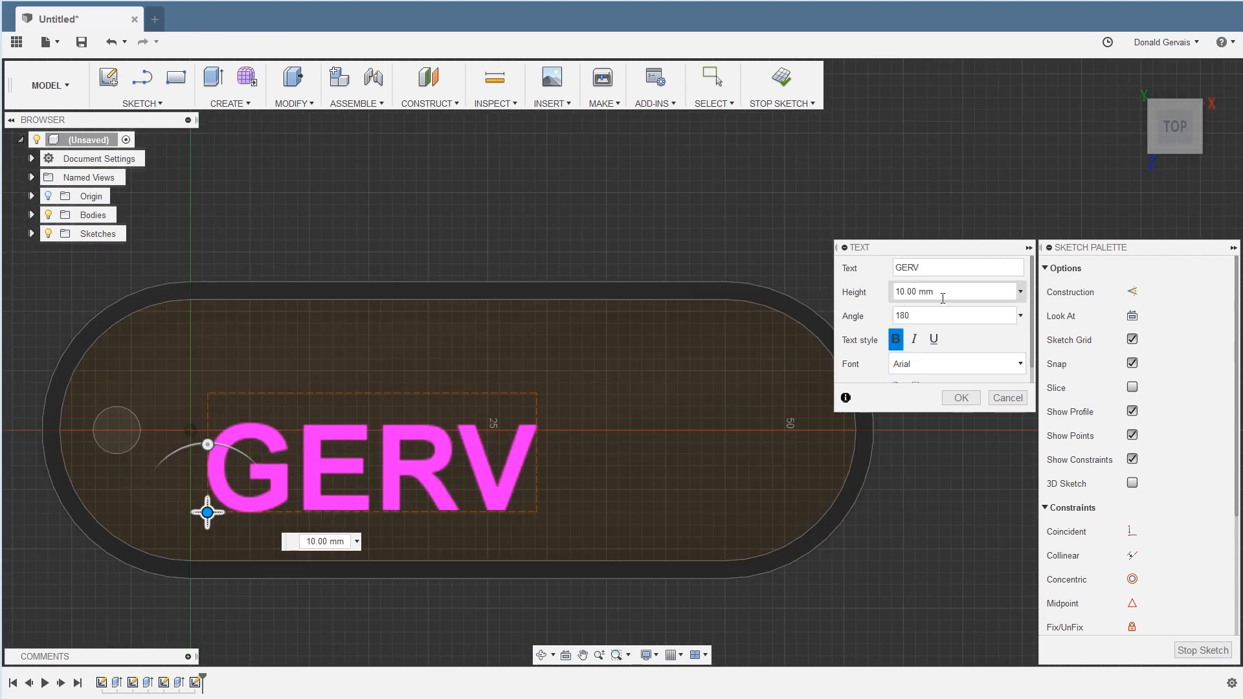
double_click(919, 291)
type("20")
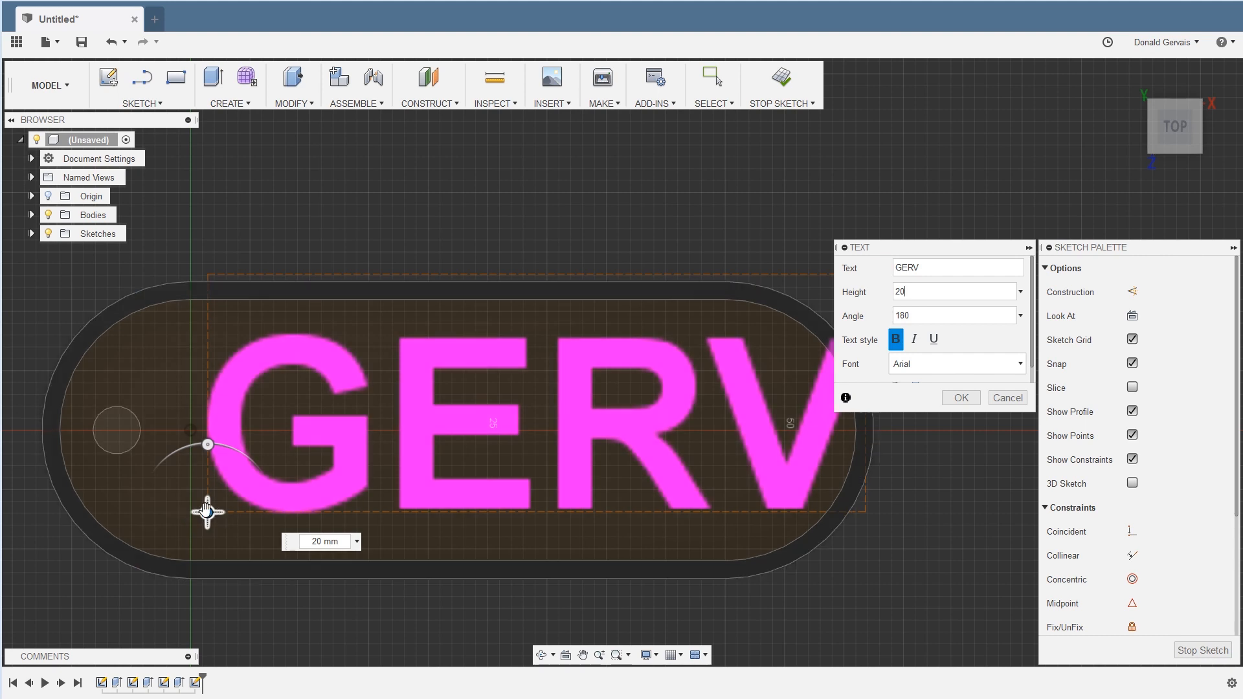
left_click_drag(207, 512, 157, 517)
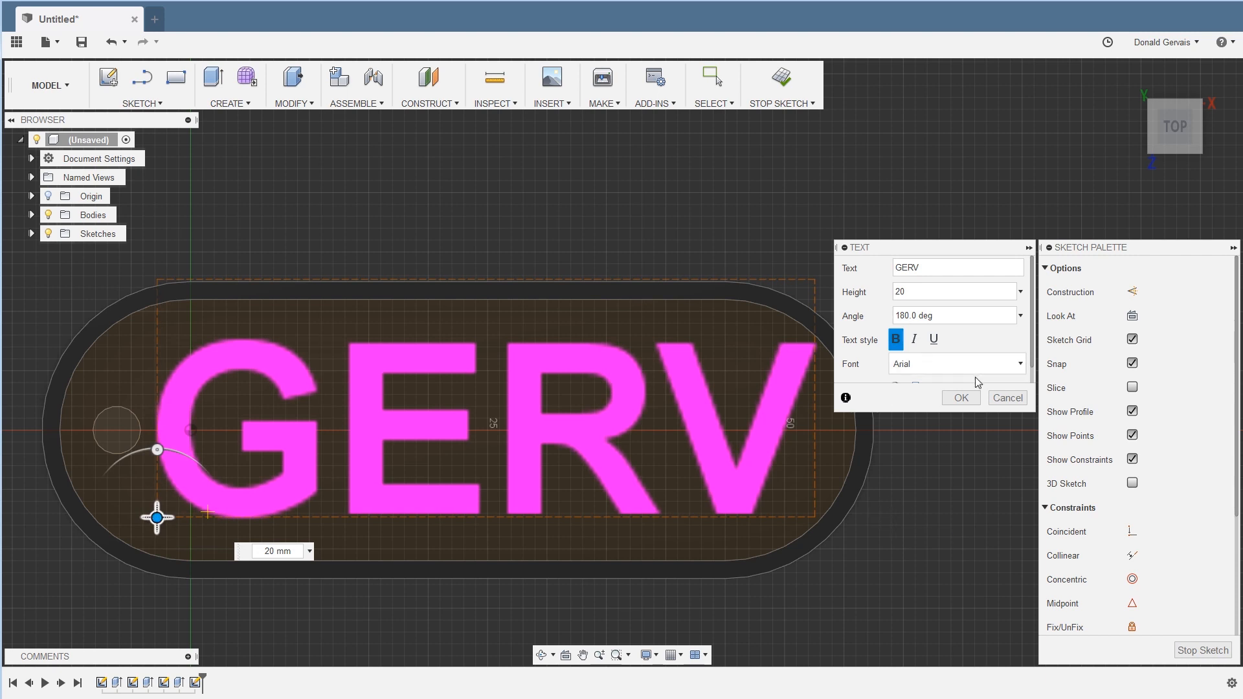
left_click(961, 398)
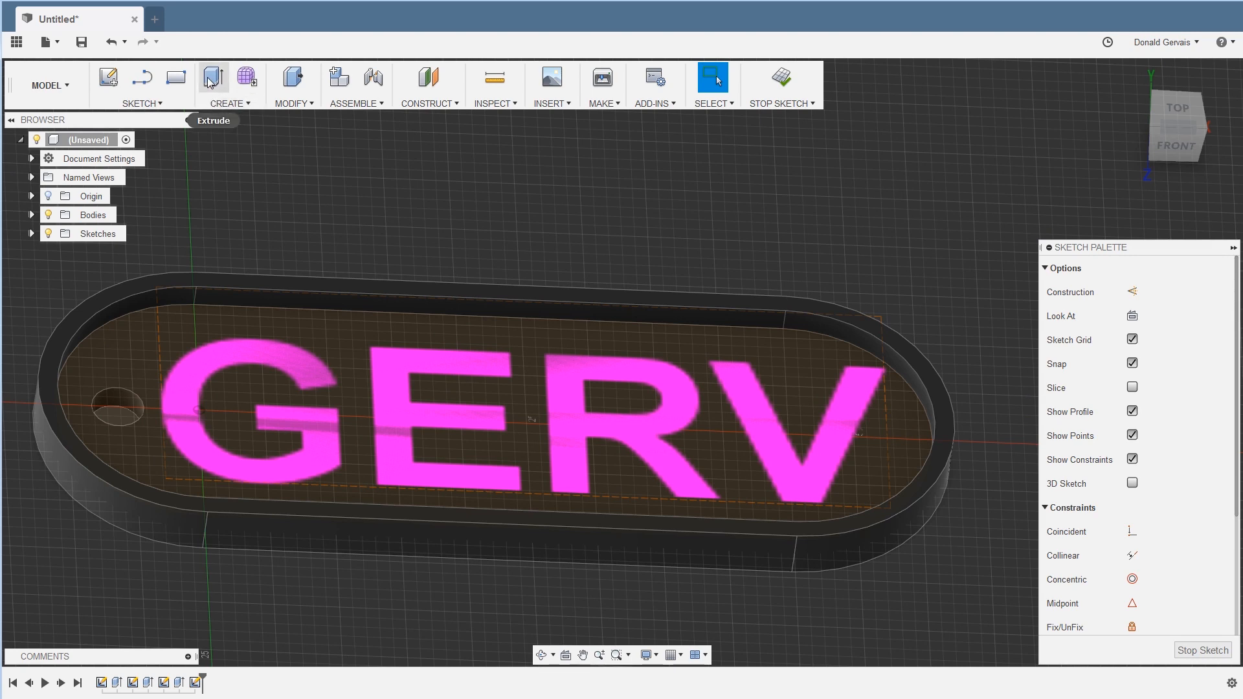
Extrude the sketch text 2 mm upward from the recessed floor, joined to the plate.
left_click(227, 104)
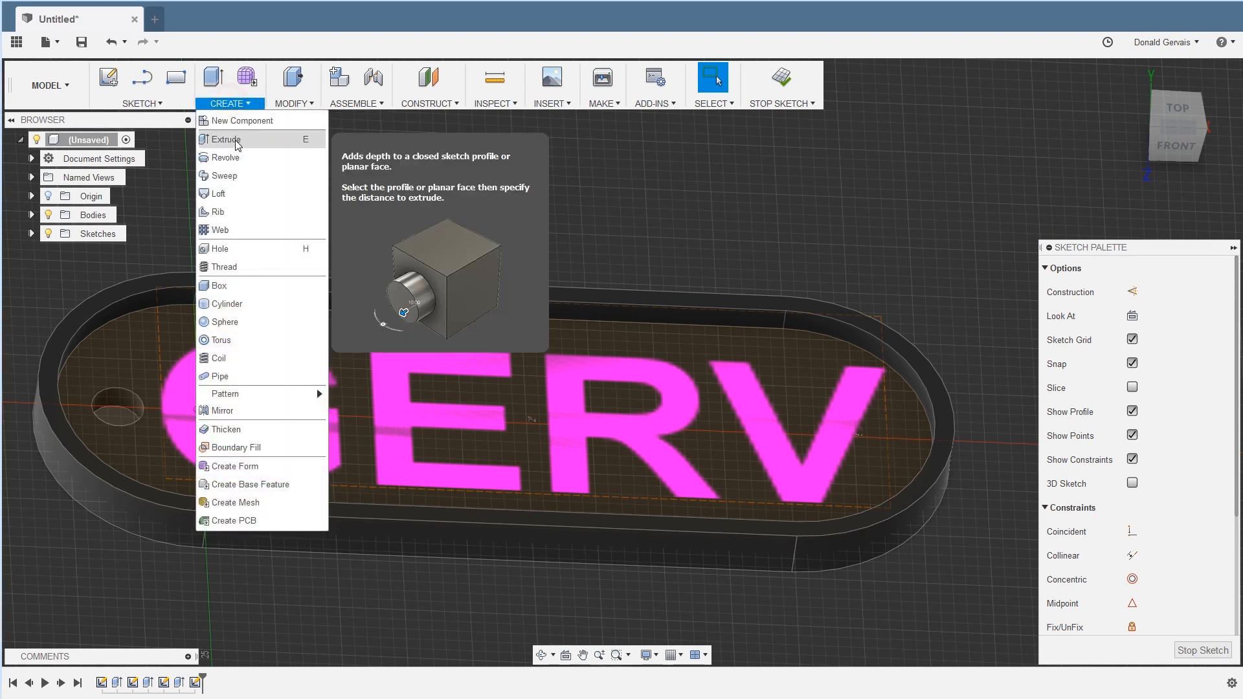
left_click(237, 143)
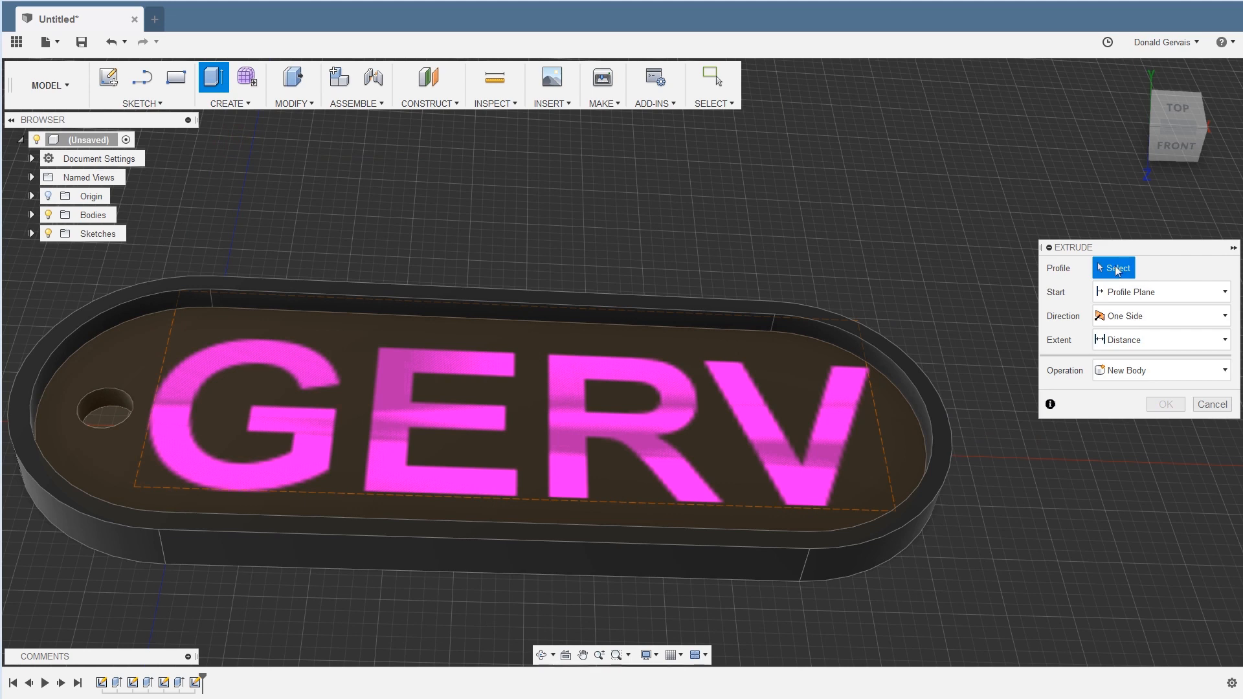
left_click(396, 410)
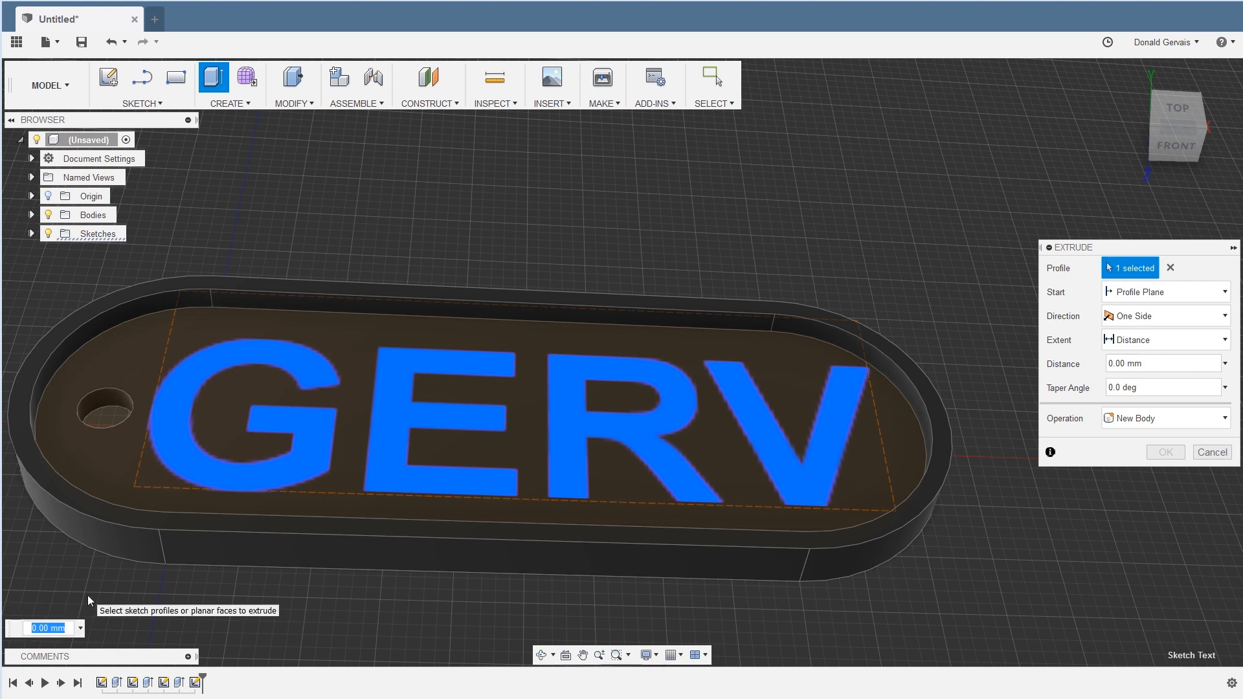
type("2")
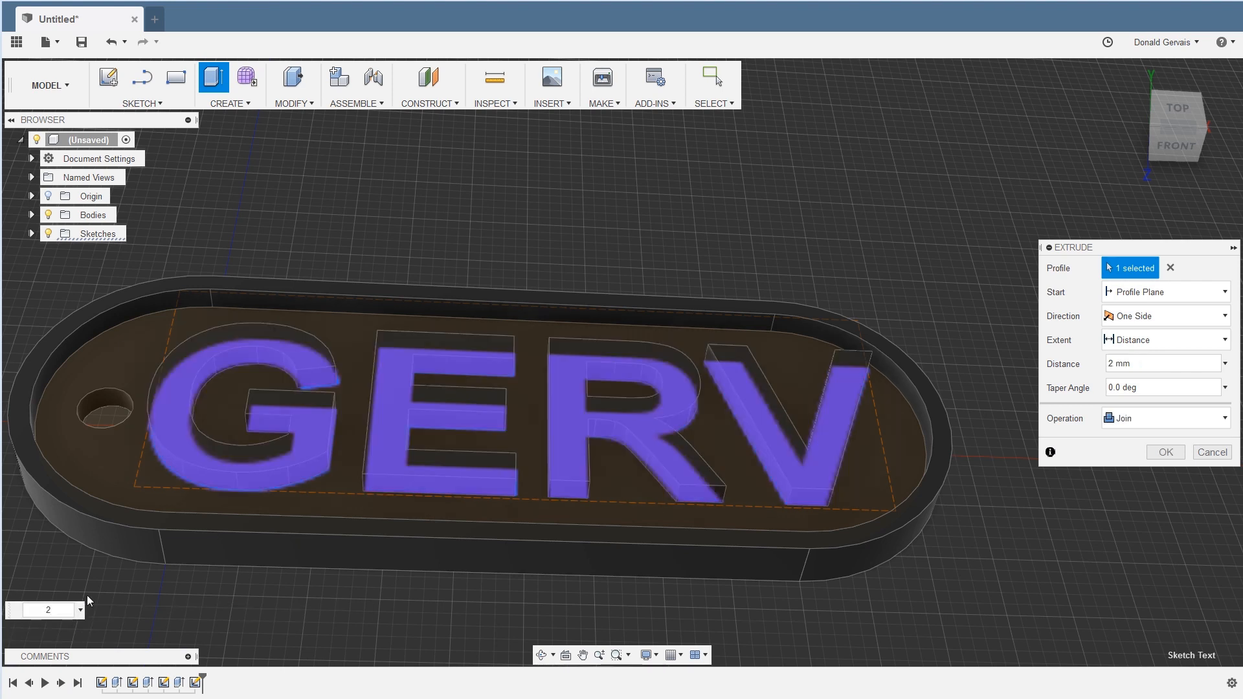
middle_click_drag(779, 426, 741, 447, "shift")
middle_click_drag(958, 557, 932, 599, "shift")
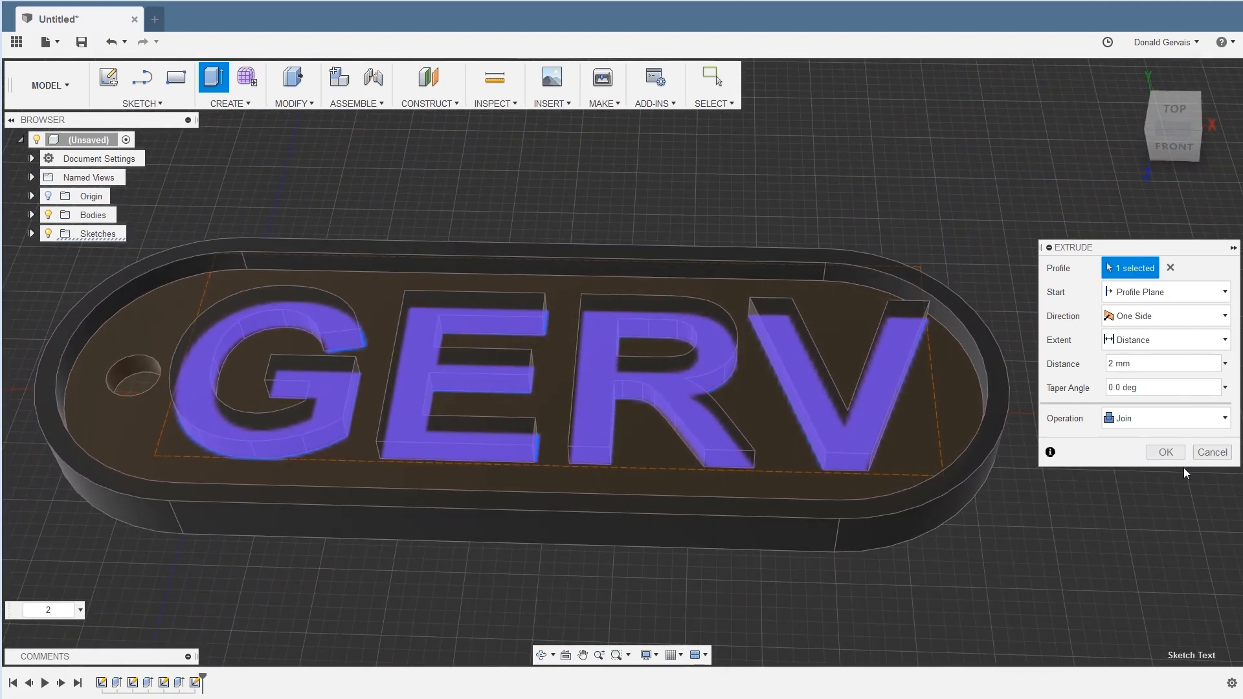
left_click(1178, 449)
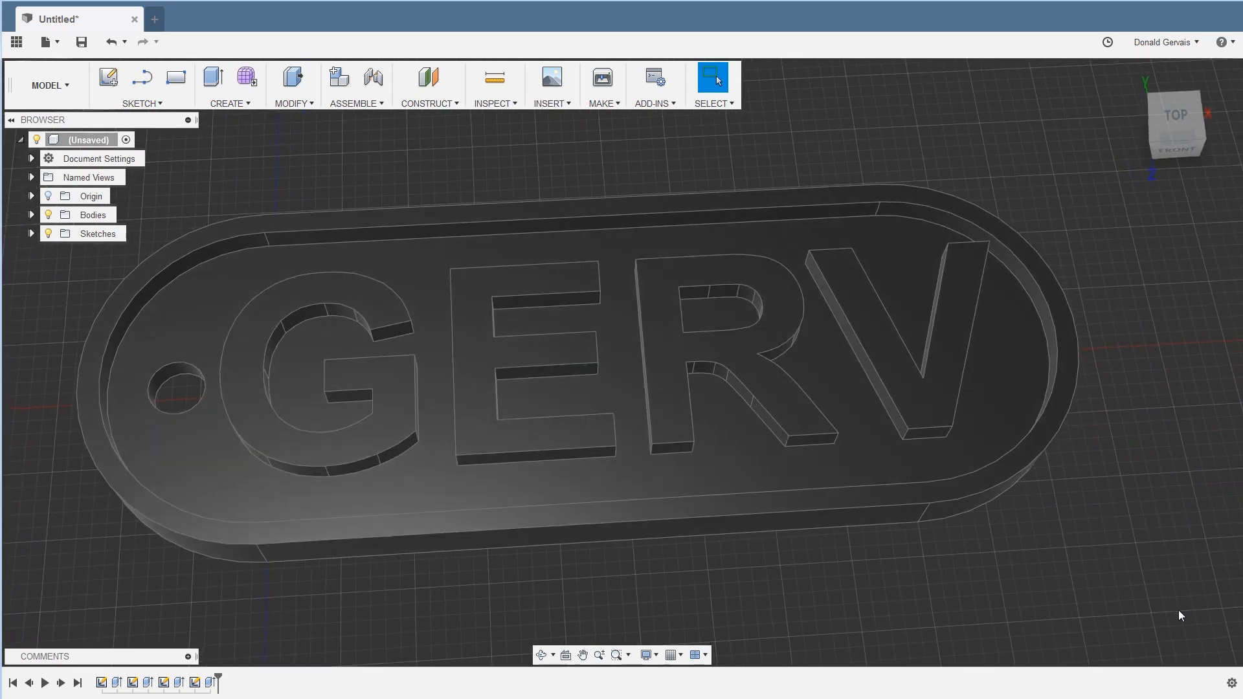
Prepare an STL export of the tag body at High refinement without sending it to a 3D print utility, and cancel the save.
left_click(1183, 111)
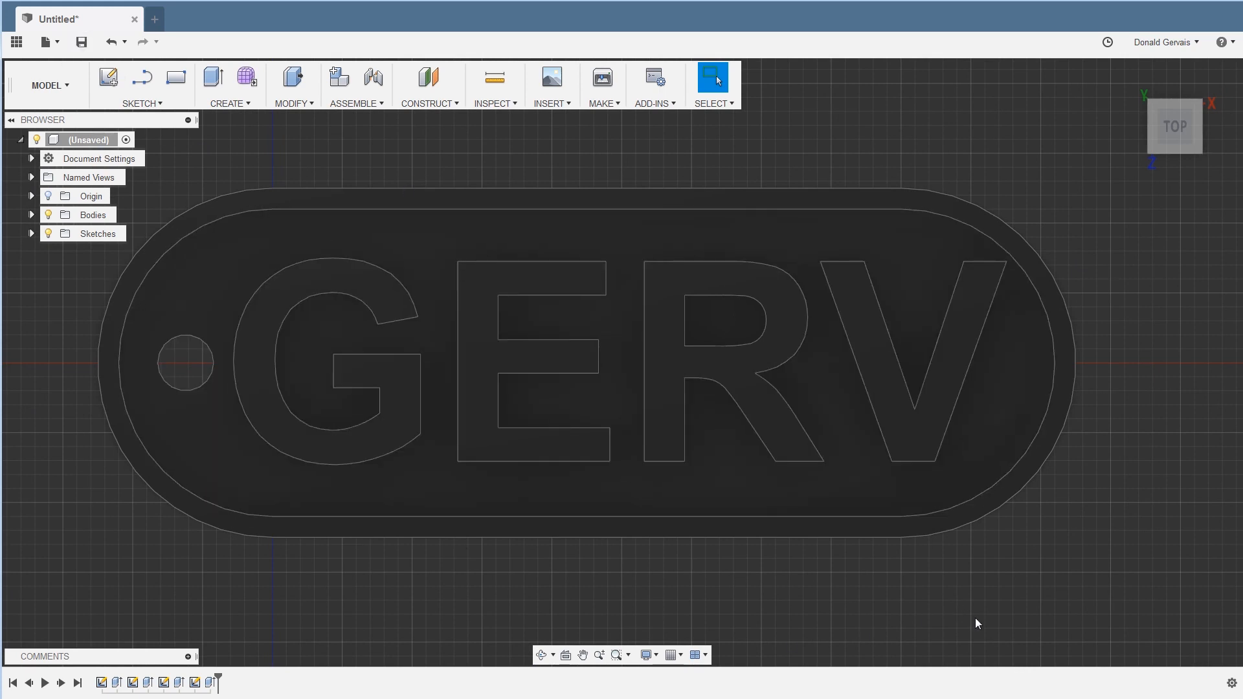
middle_click_drag(821, 572, 857, 591)
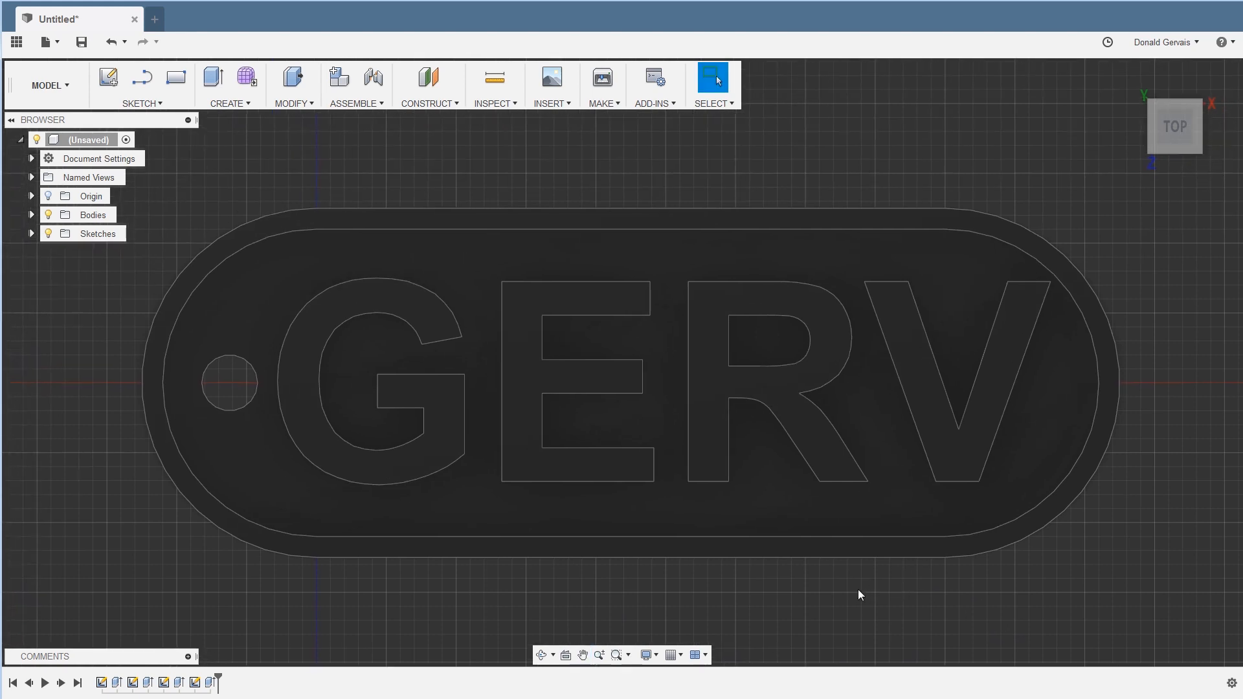
left_click(46, 41)
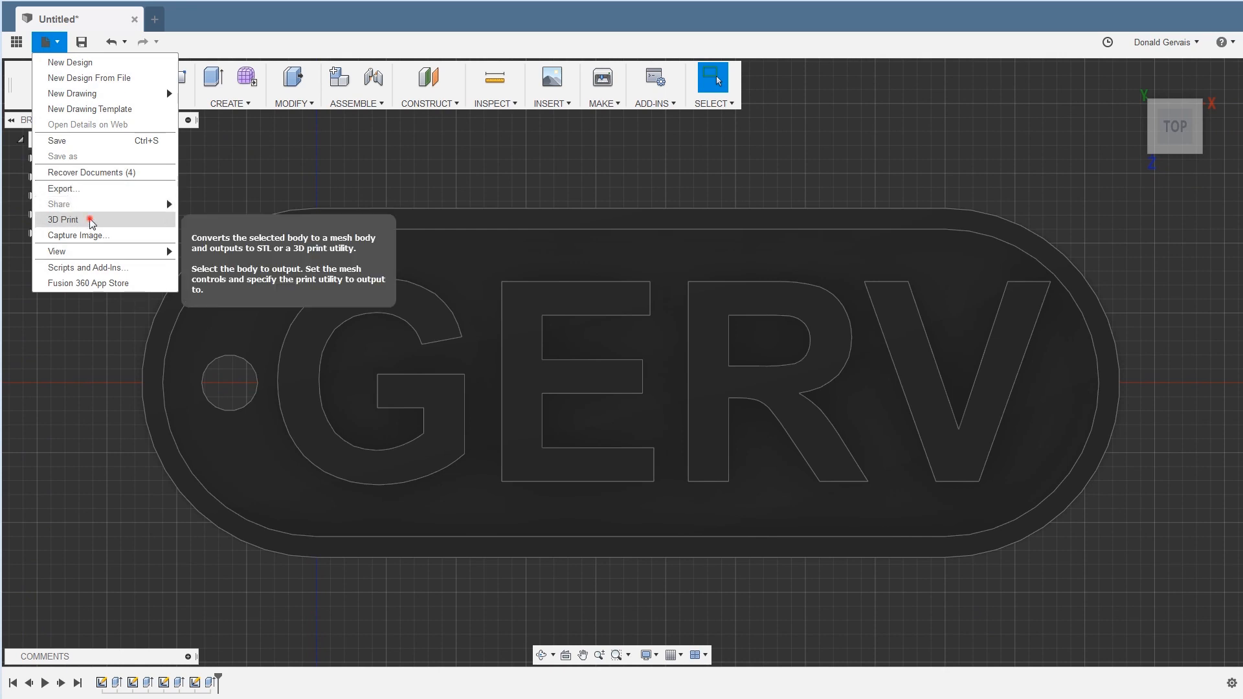
left_click(92, 221)
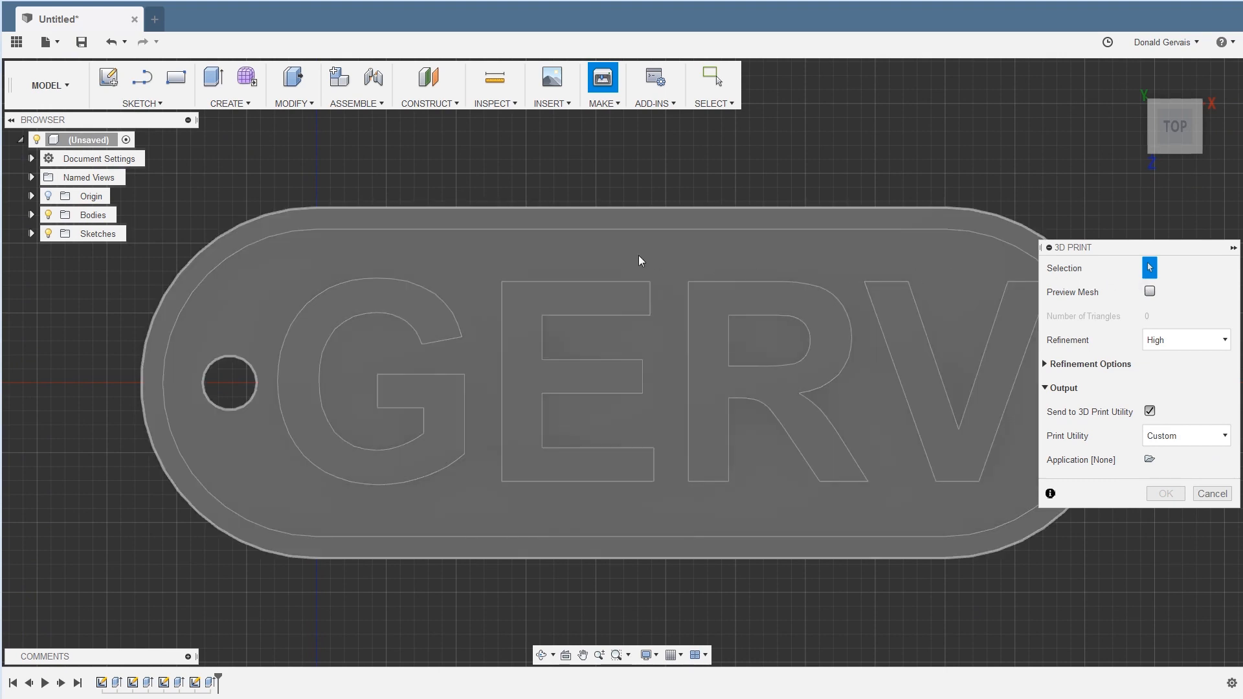
left_click(639, 256)
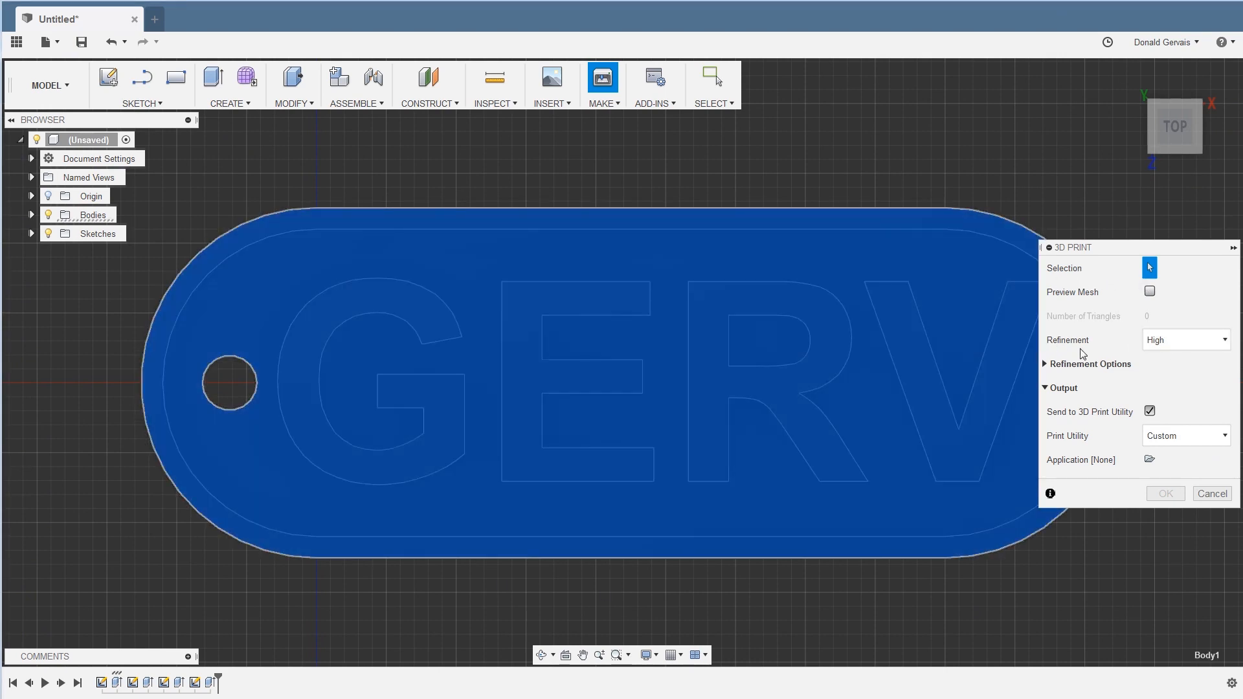
left_click(1148, 343)
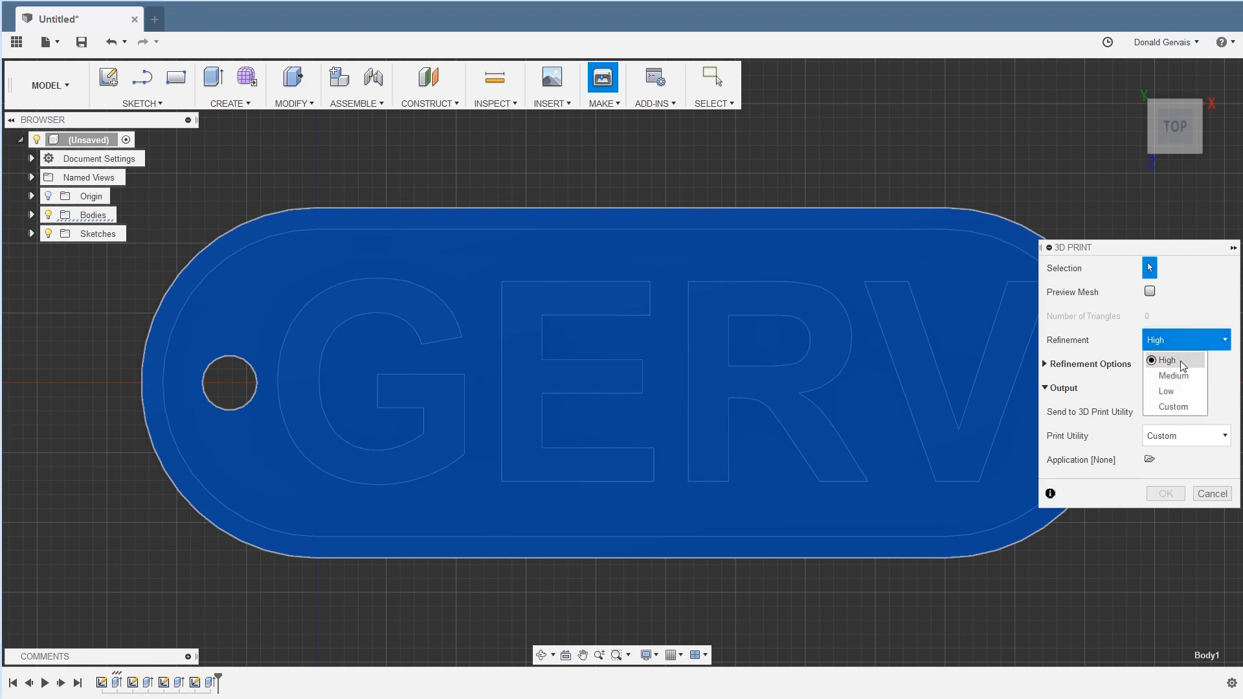
left_click(1193, 339)
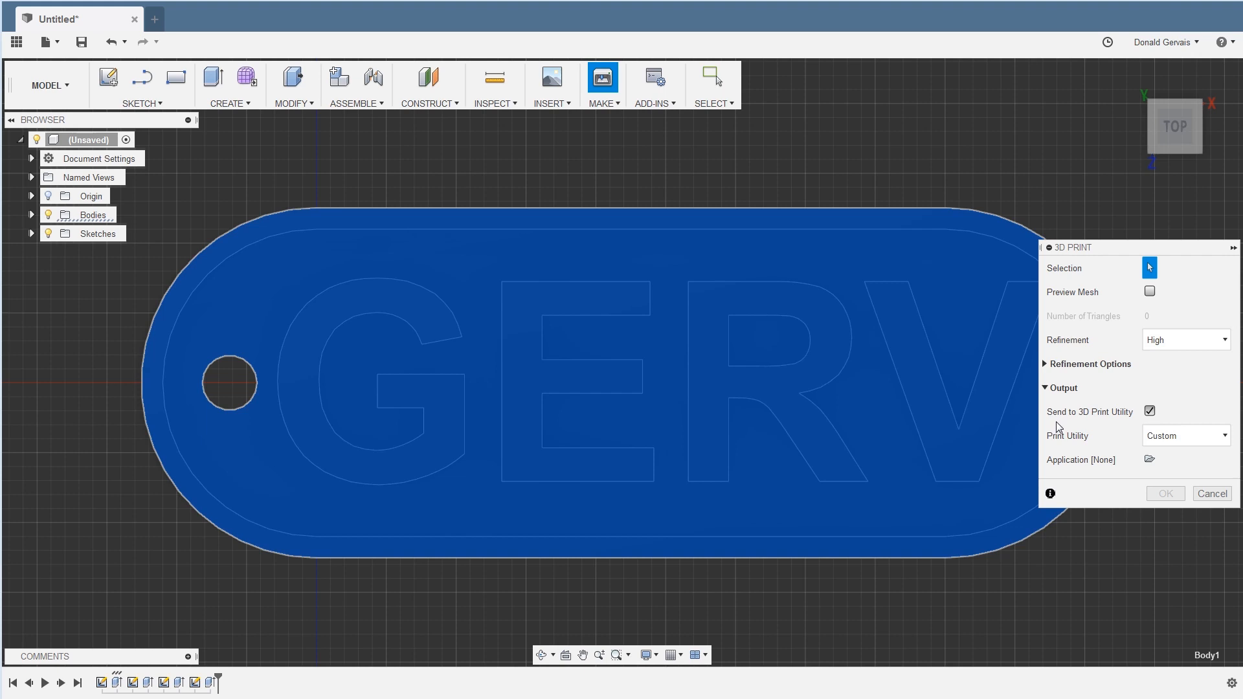
left_click(1150, 411)
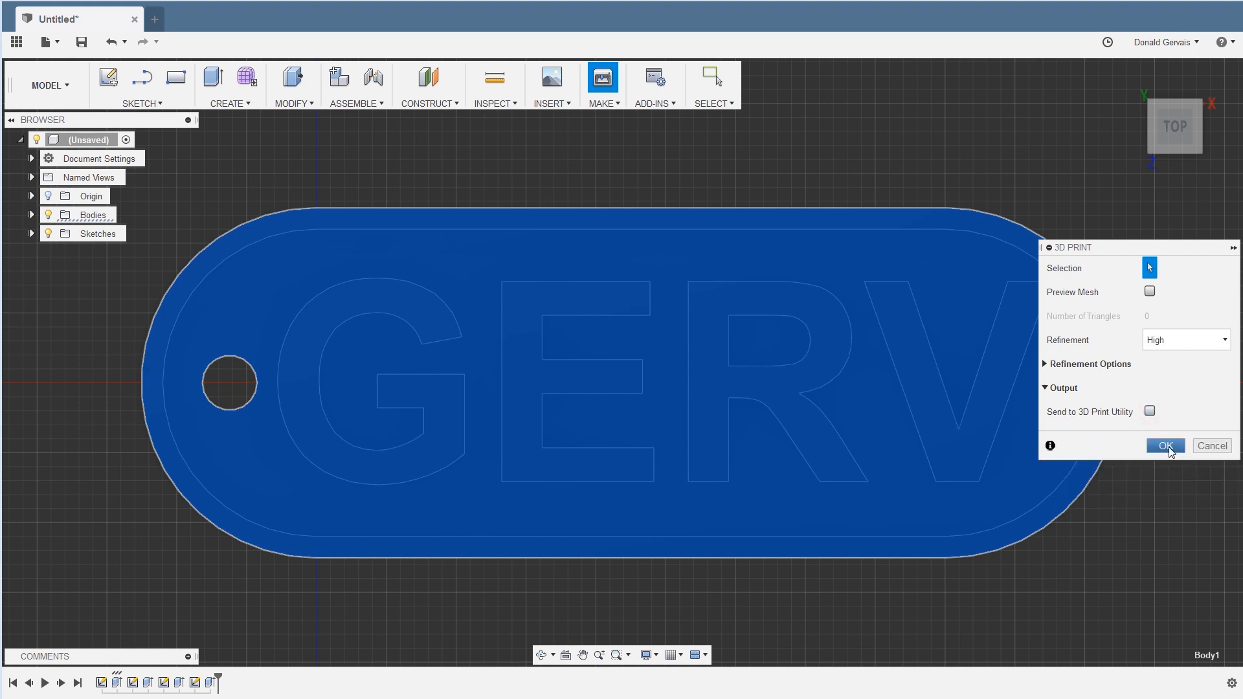
left_click(1166, 447)
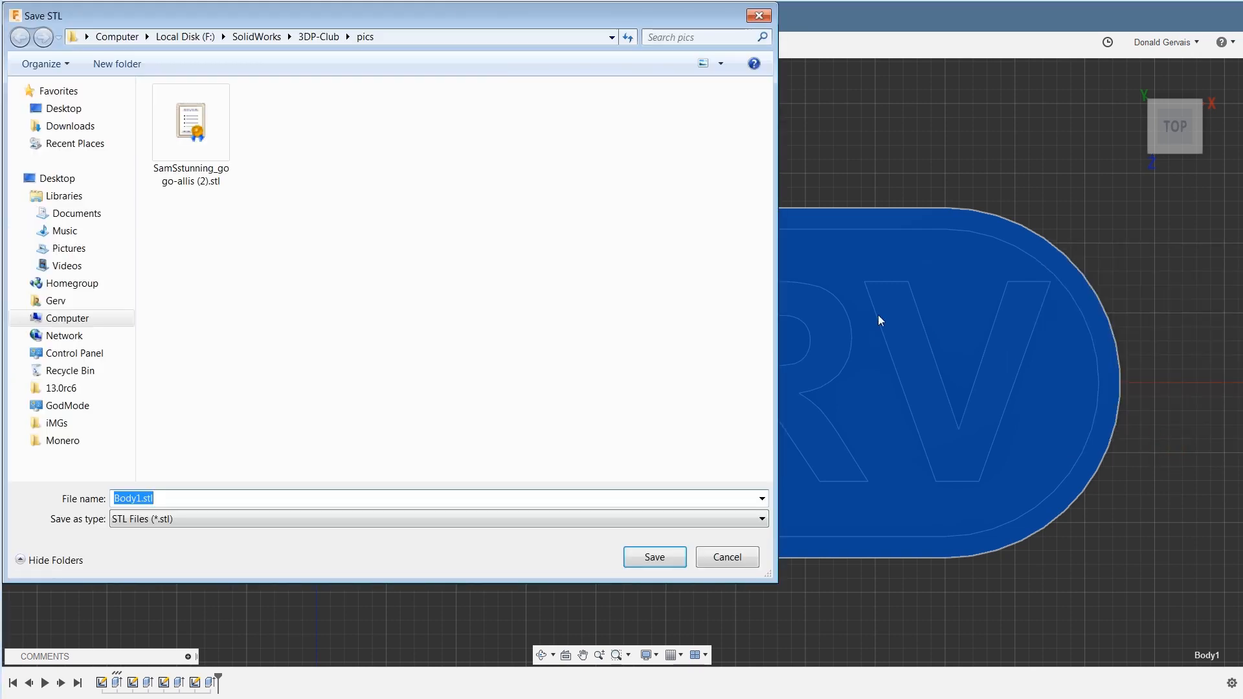
left_click(759, 15)
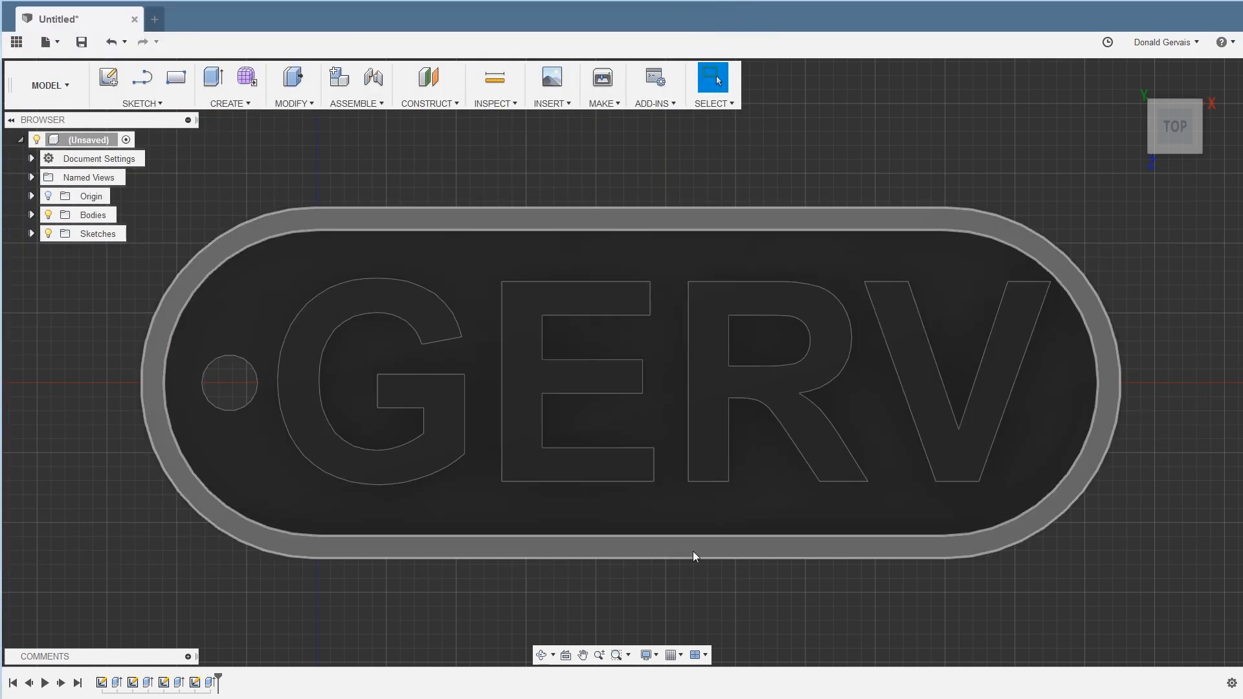